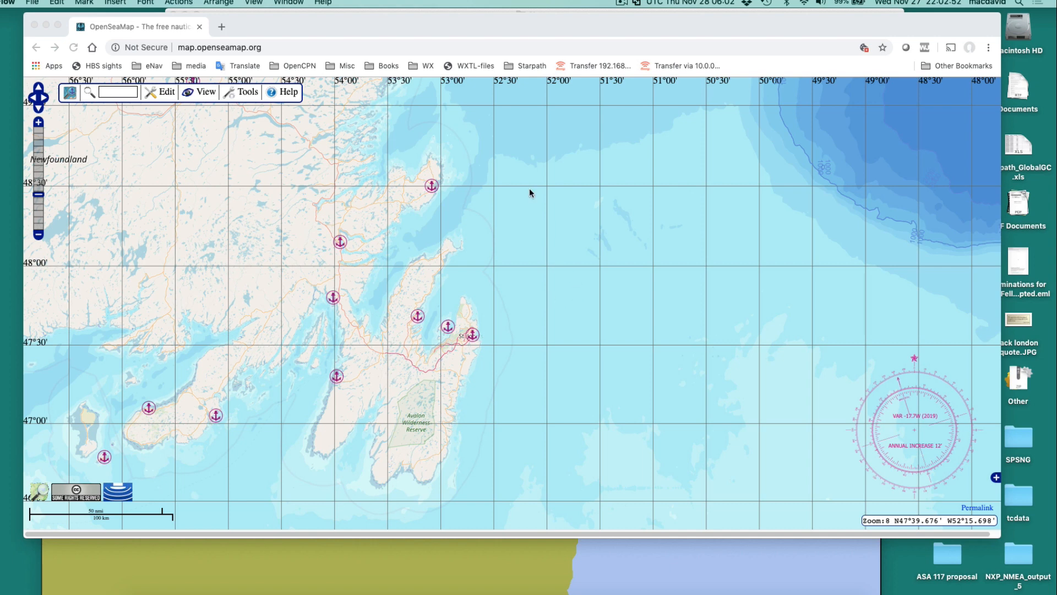
- Check the port popups for St John's, Clarenville and Wabana on the Newfoundland chart, closing each one
click(561, 376)
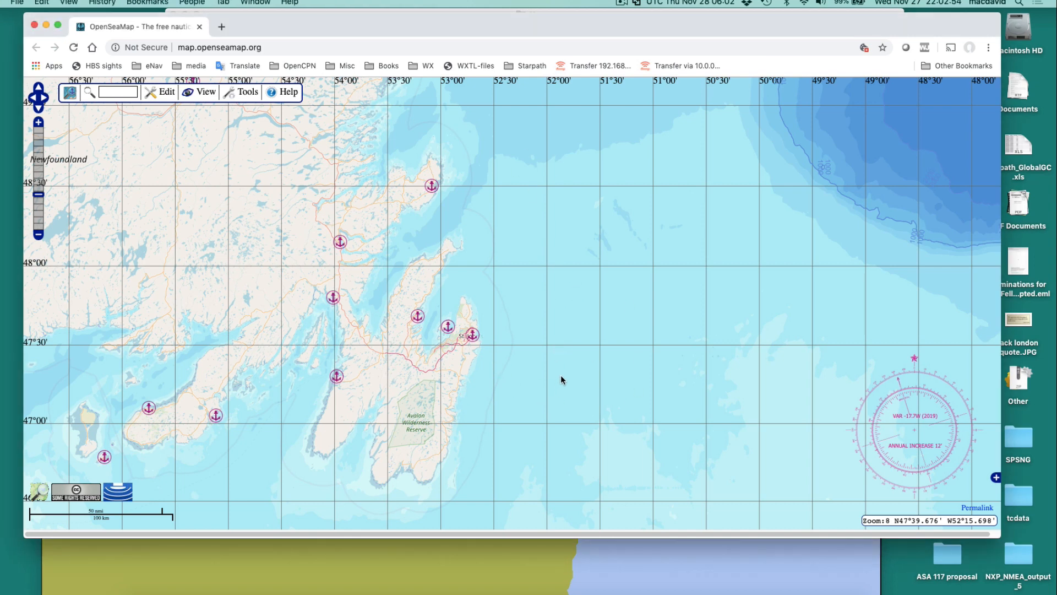
drag(537, 296, 573, 292)
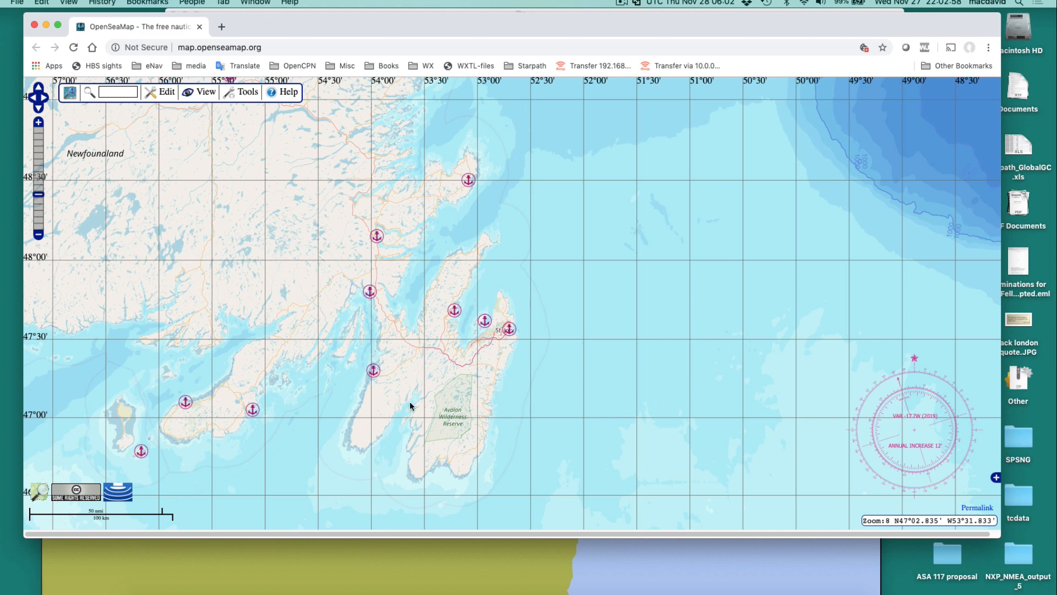
click(513, 324)
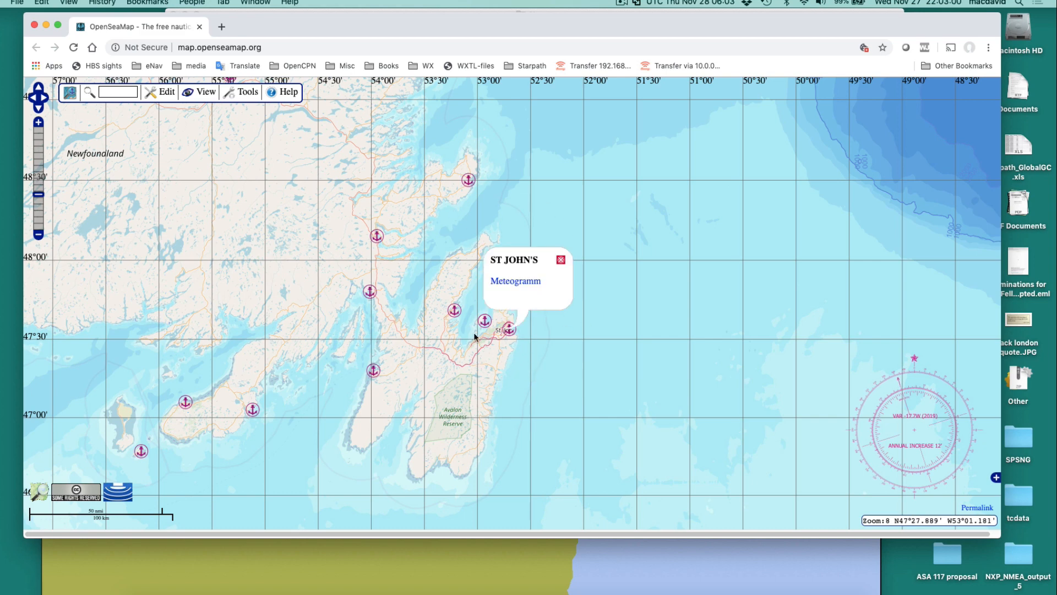
click(559, 260)
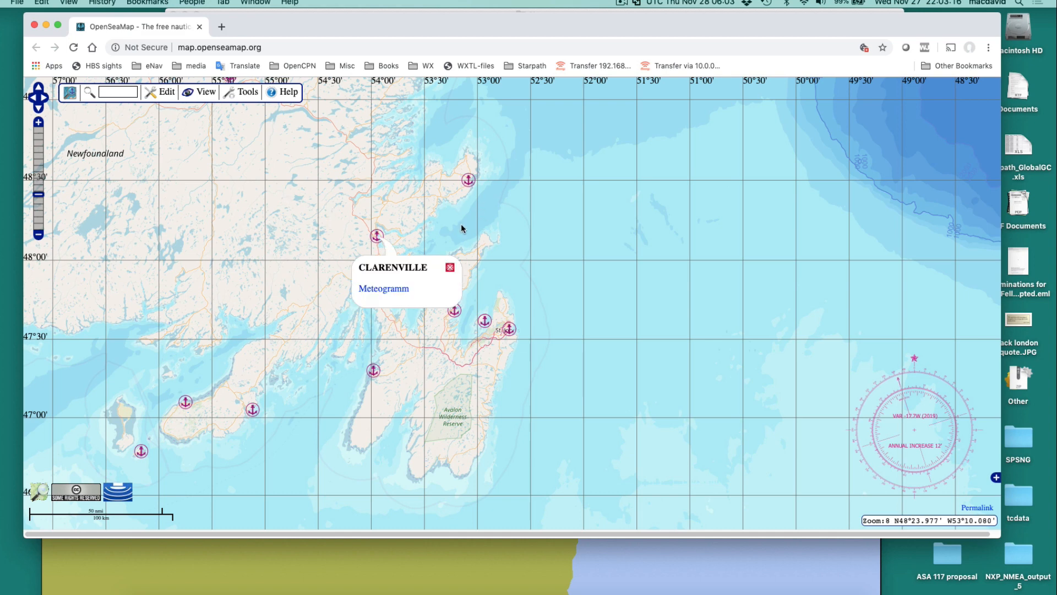
click(530, 262)
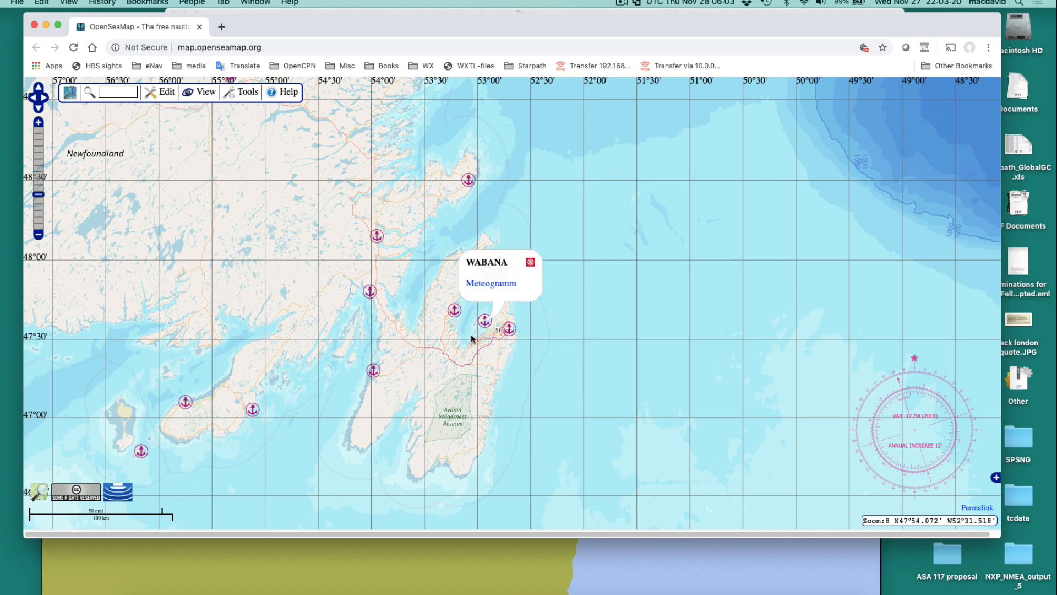
click(530, 262)
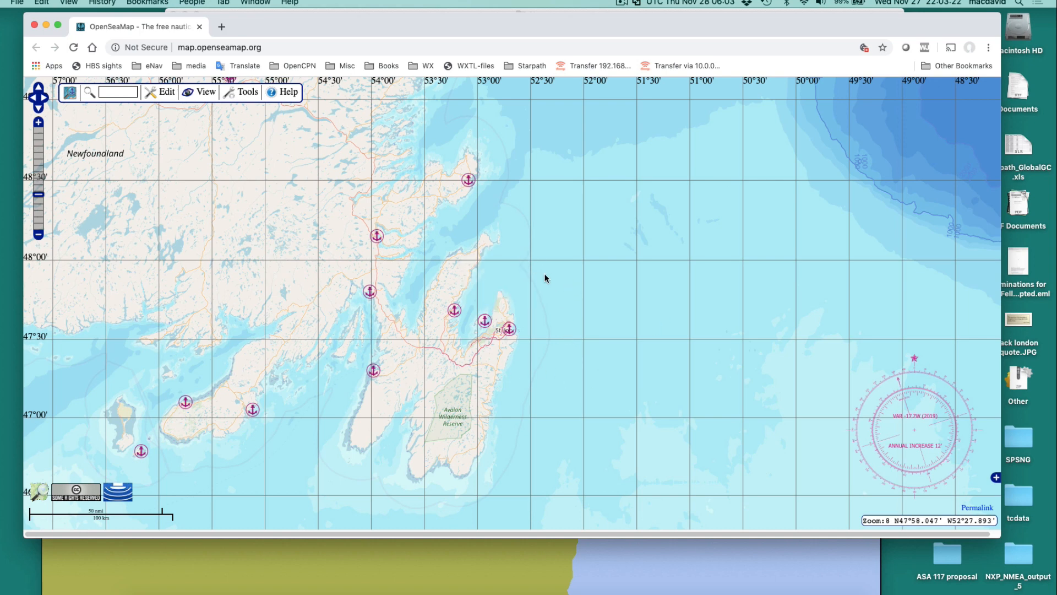
- Examine the depth contours and coastline around Bay Bulls and Witless Bay, and return to the regional view
drag(551, 357, 537, 353)
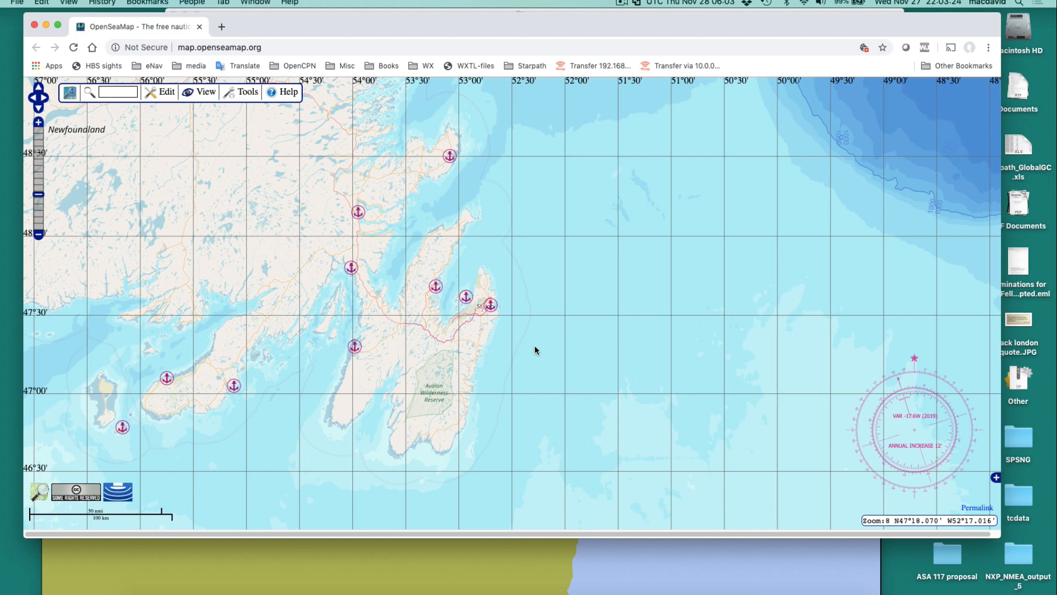
scroll(535, 347, up, 1)
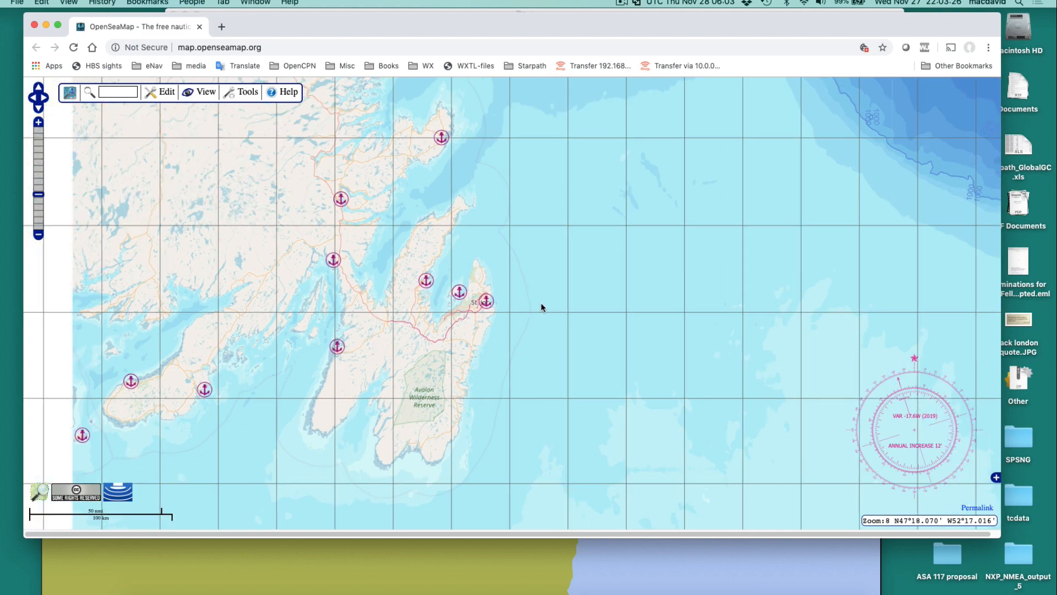
scroll(541, 307, up, 4)
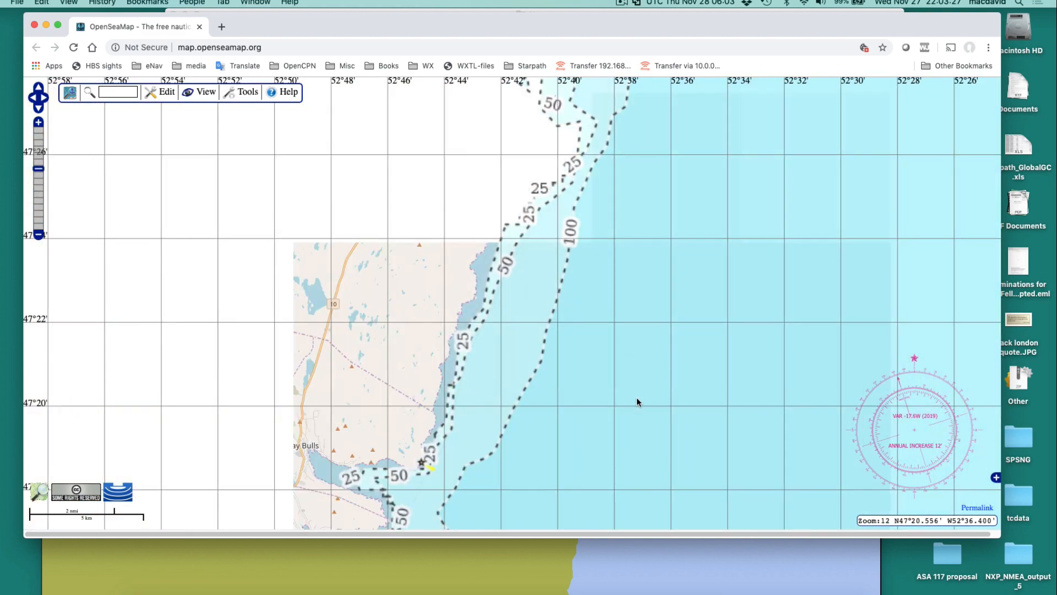
drag(637, 397, 699, 262)
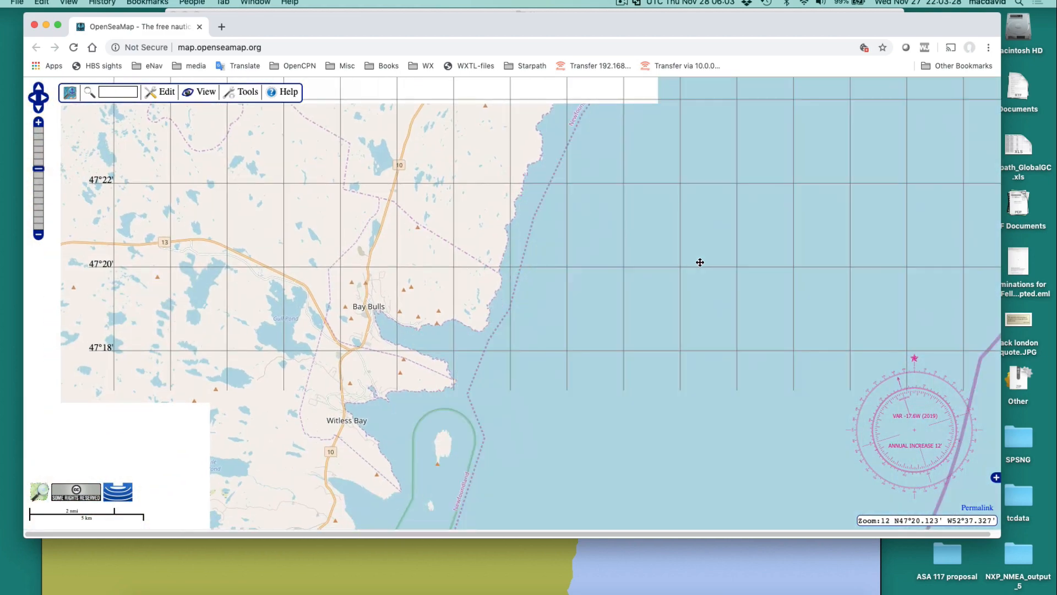
drag(606, 354, 707, 248)
drag(672, 302, 682, 221)
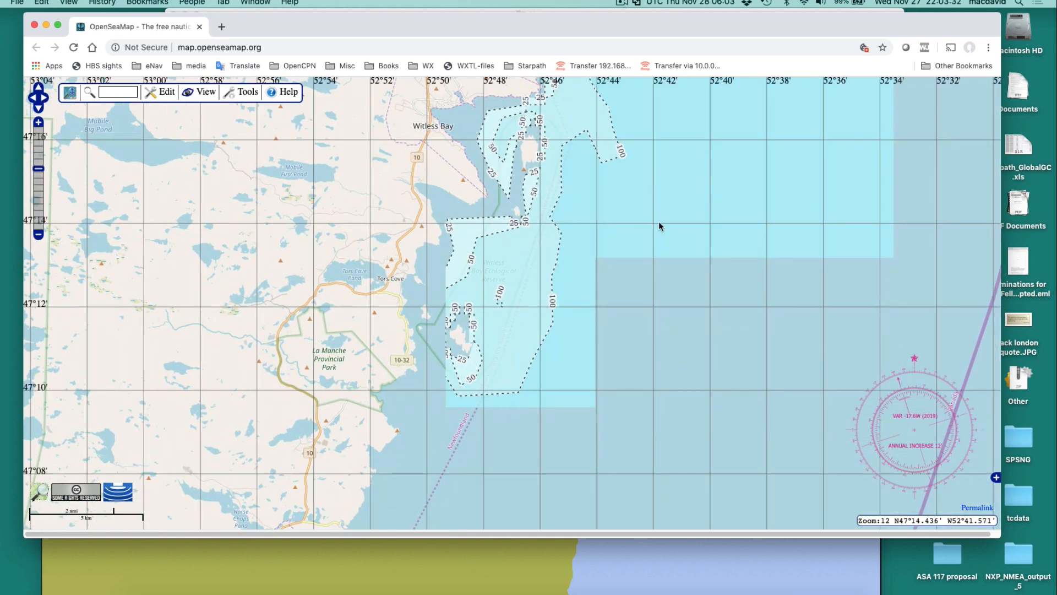
scroll(599, 357, down, 2)
scroll(599, 354, down, 2)
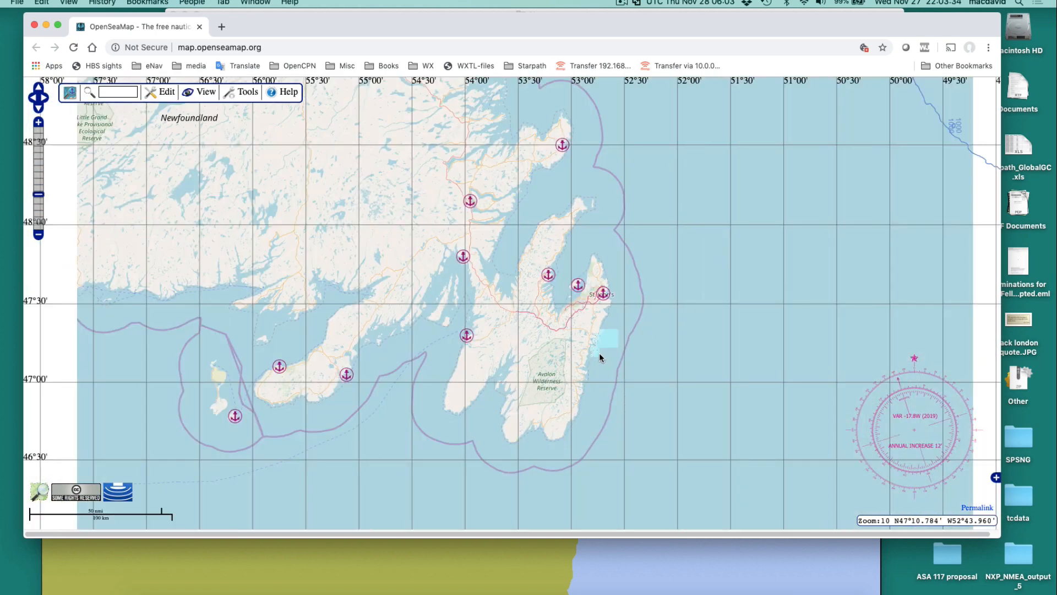
- Bring St. John's Harbour into close view at zoom level 15, showing its entrance lights and anchorages
drag(629, 292, 575, 322)
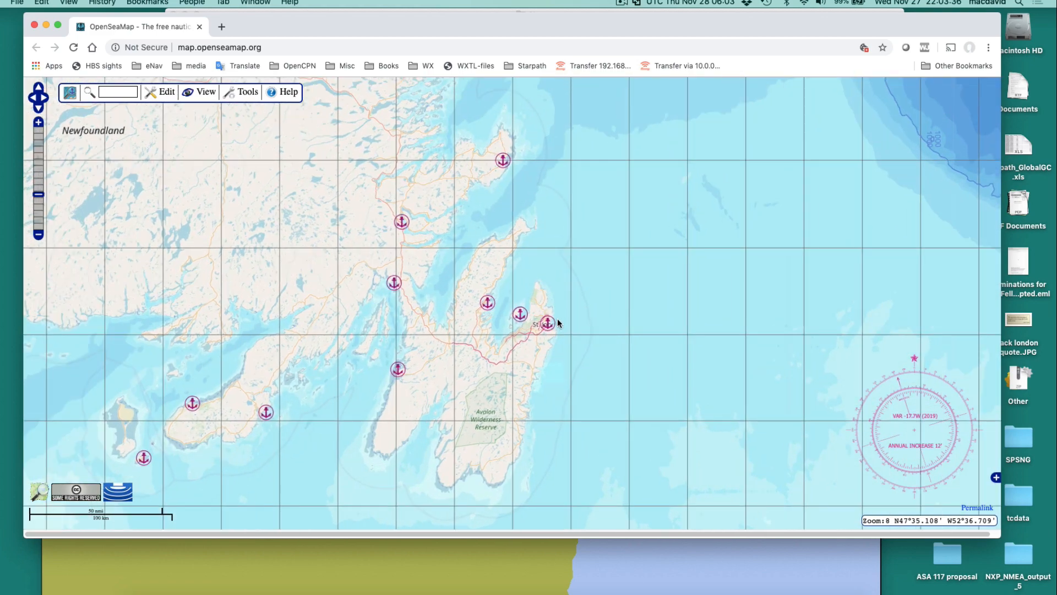
scroll(558, 319, up, 4)
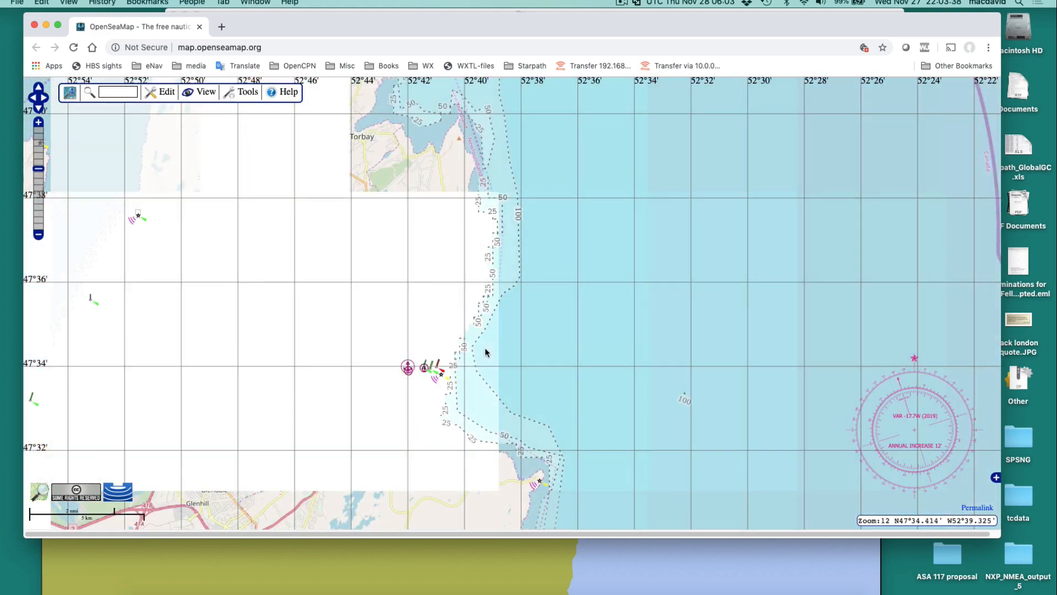
drag(486, 349, 571, 309)
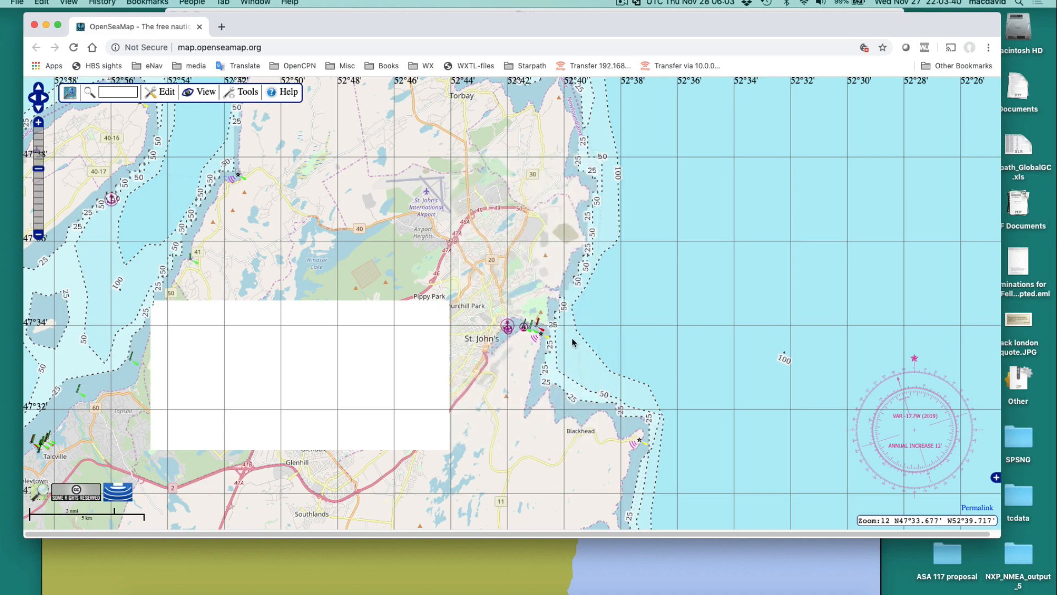
scroll(571, 336, up, 3)
drag(507, 302, 788, 299)
drag(678, 298, 793, 325)
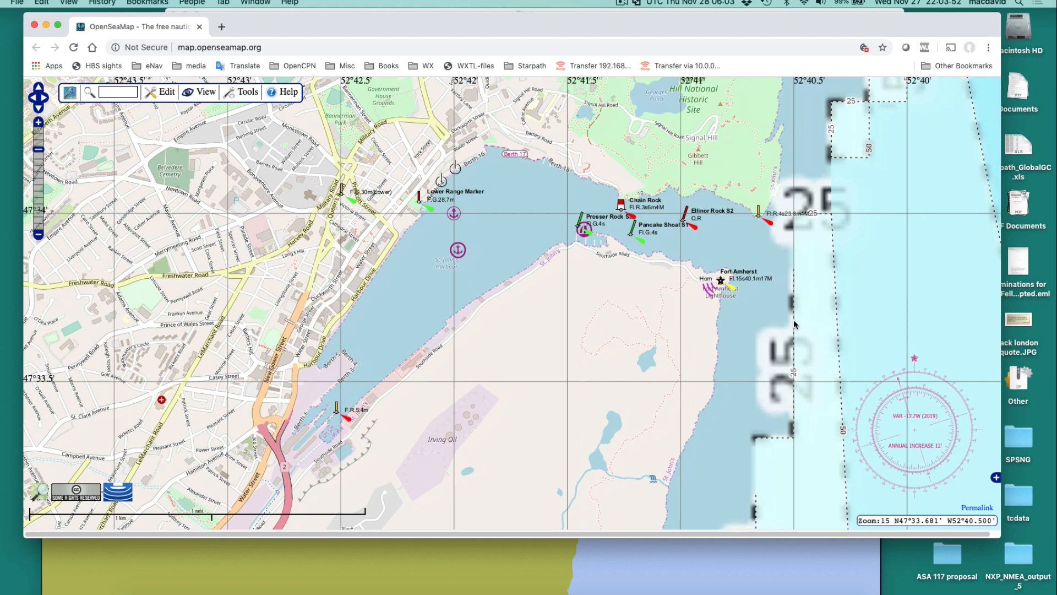
- Inspect the navigation marks and depth contours around Fort Amherst and the harbour entrance at several zoom levels
scroll(789, 333, up, 1)
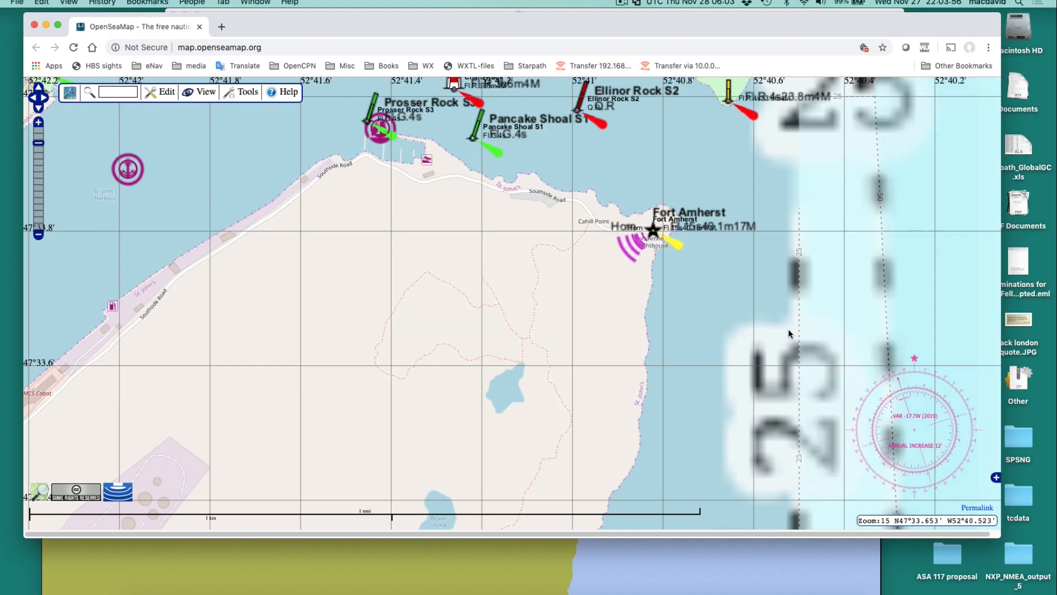
scroll(789, 333, down, 1)
scroll(788, 333, down, 1)
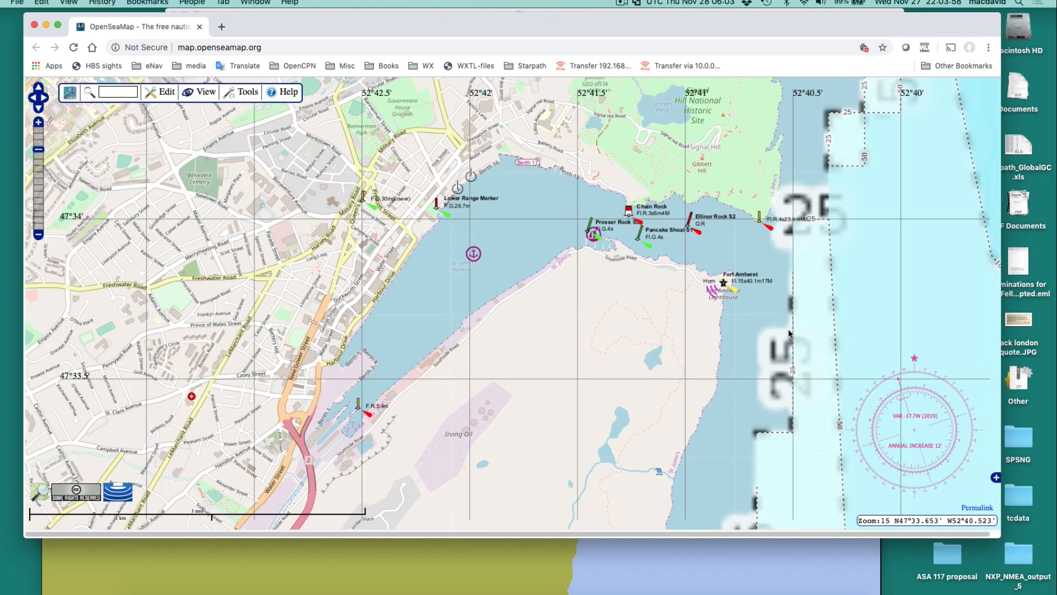
scroll(789, 333, up, 1)
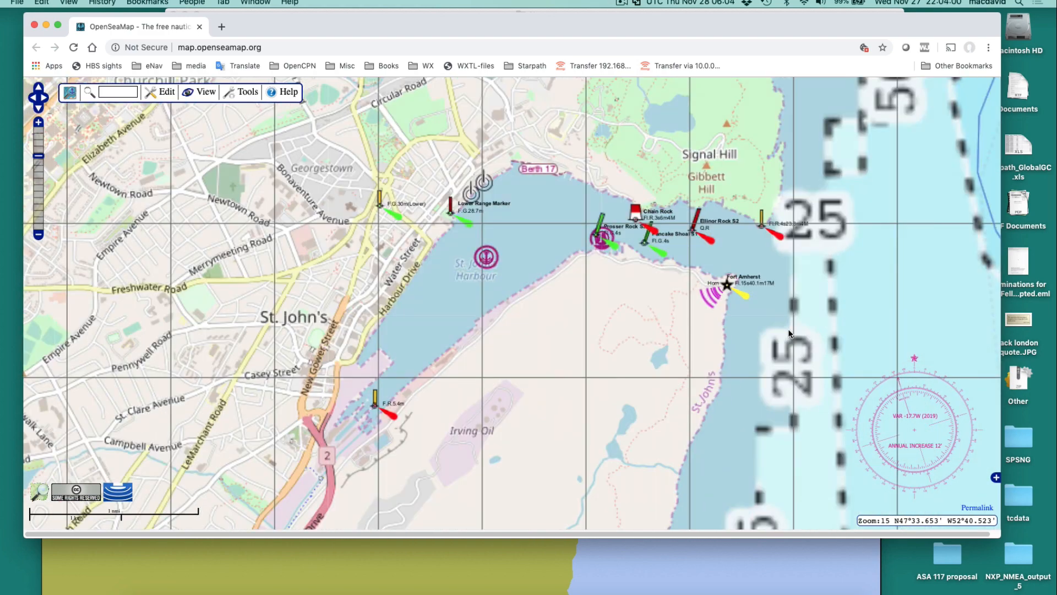
scroll(751, 327, up, 2)
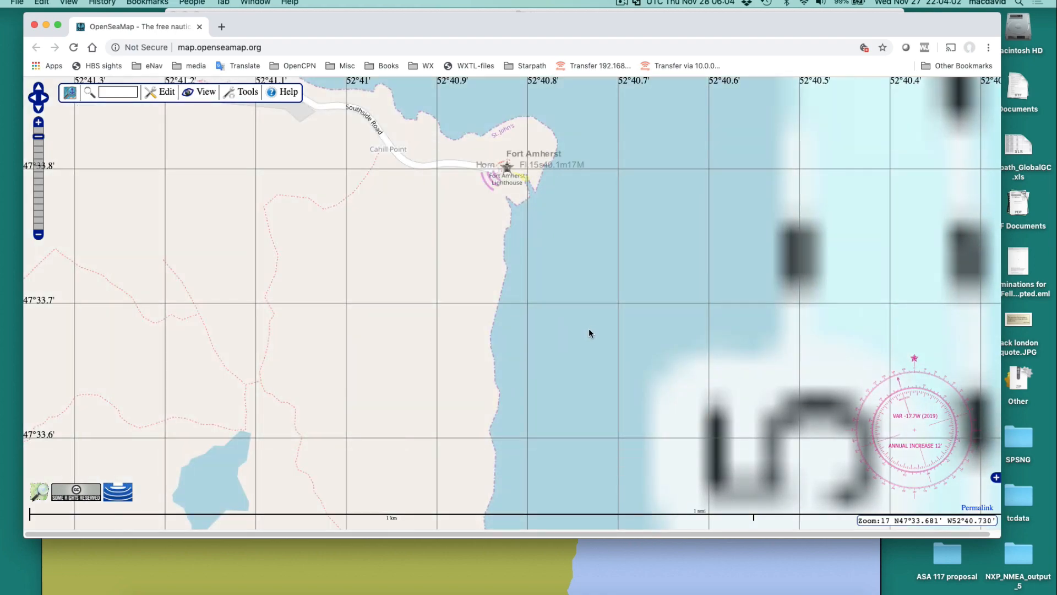
scroll(576, 330, down, 3)
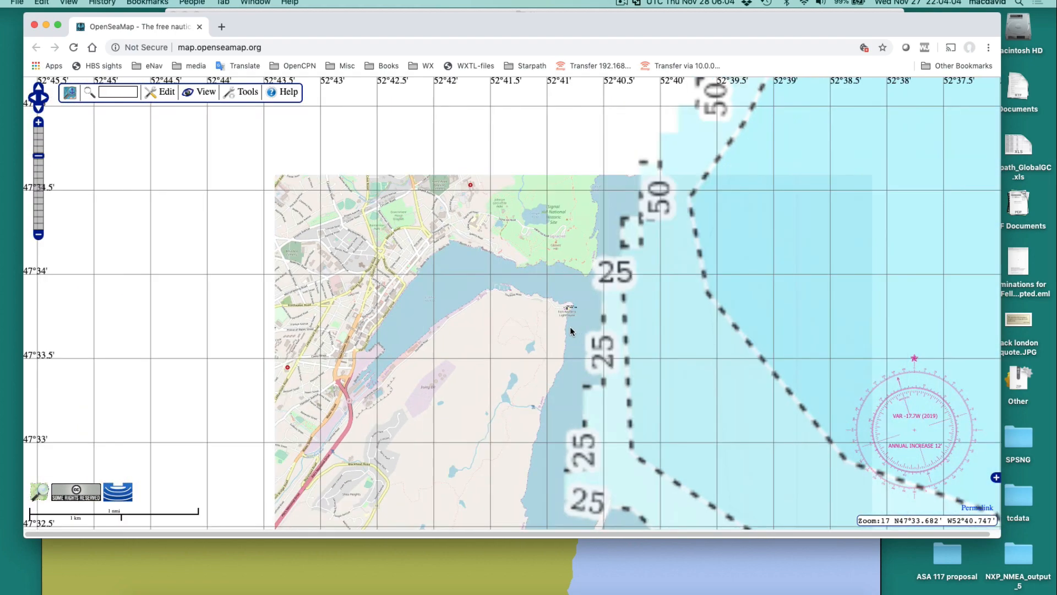
scroll(558, 333, up, 3)
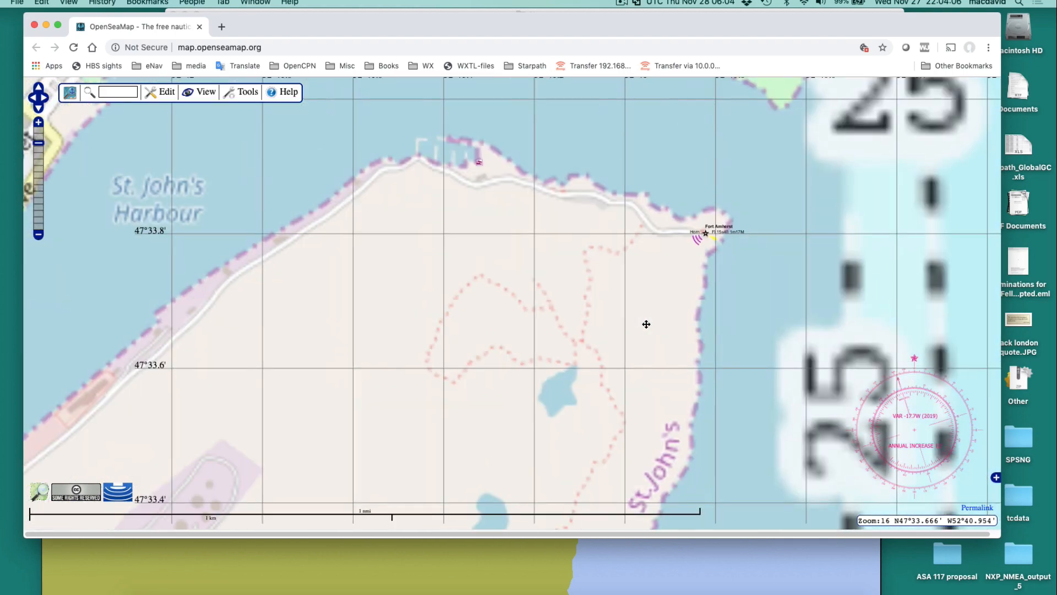
scroll(559, 332, down, 2)
drag(560, 331, 602, 333)
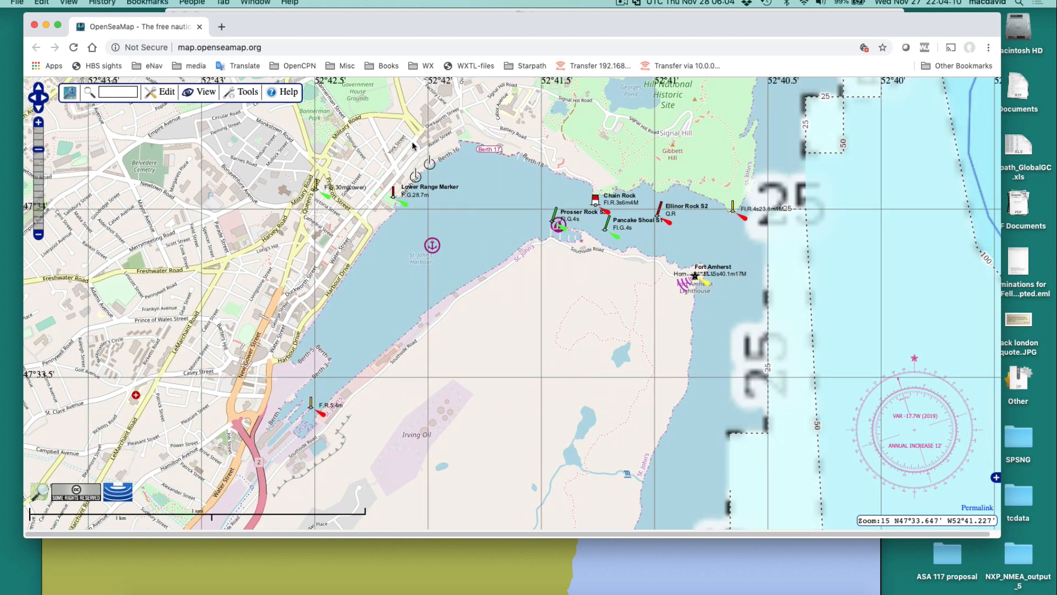
- Review the available tools and display layers, and open the St John's harbour popup with its Meteogramm link
mouse_move(241, 97)
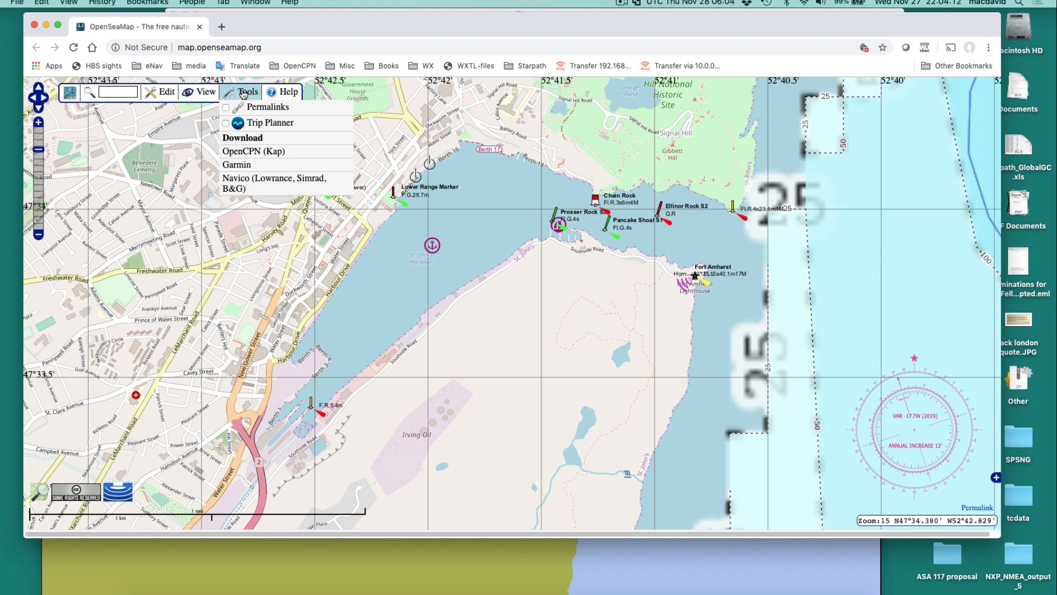
mouse_move(187, 93)
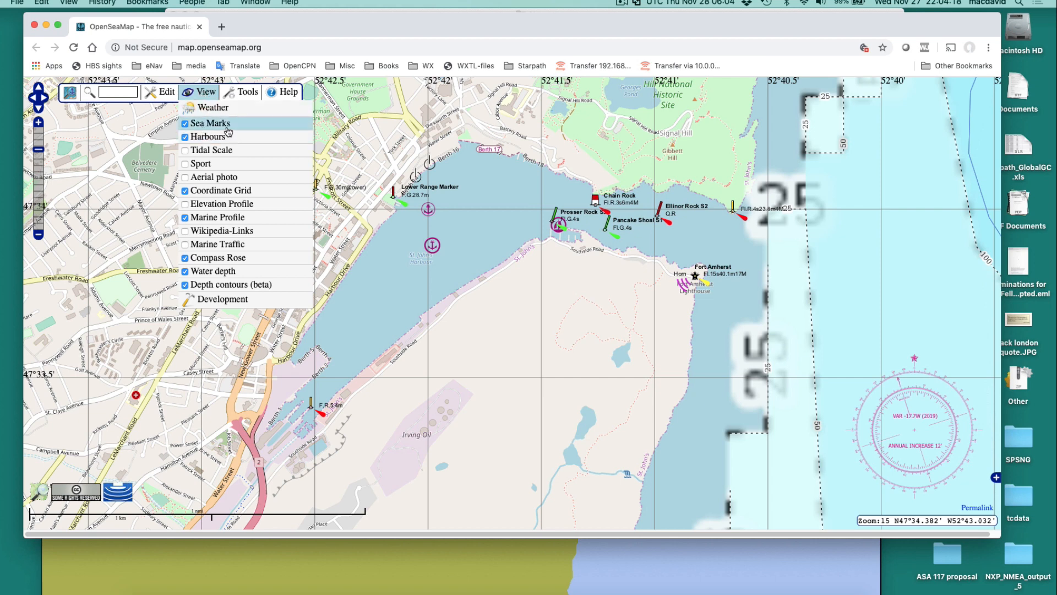
mouse_move(211, 305)
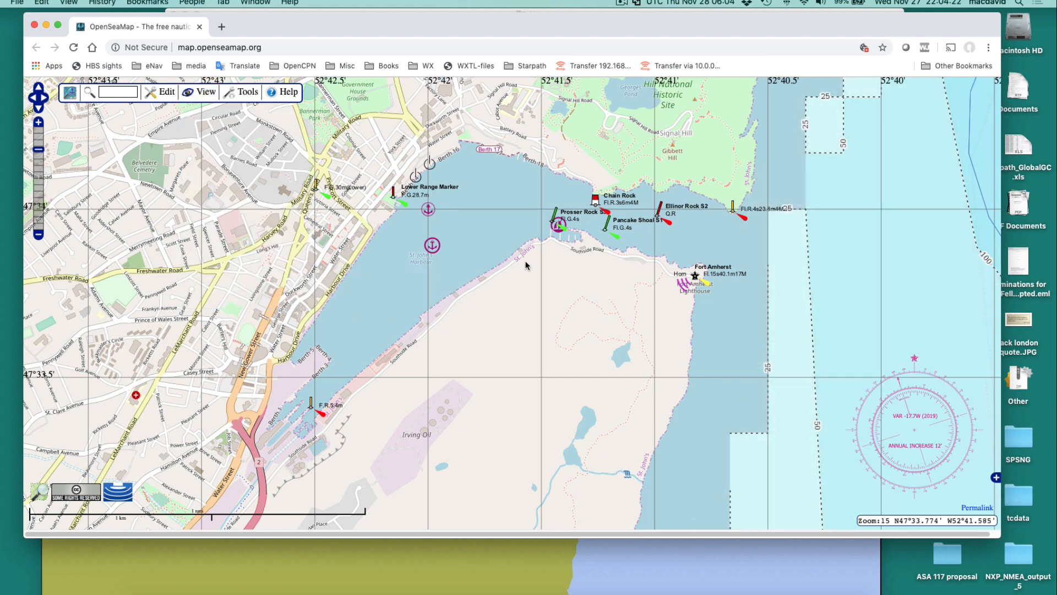
click(428, 208)
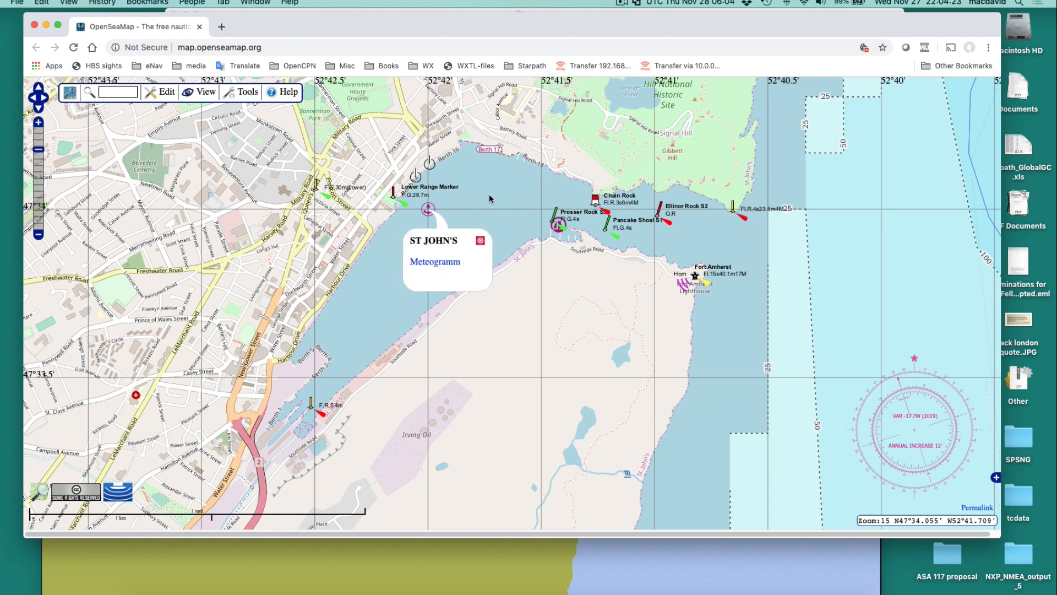
click(480, 240)
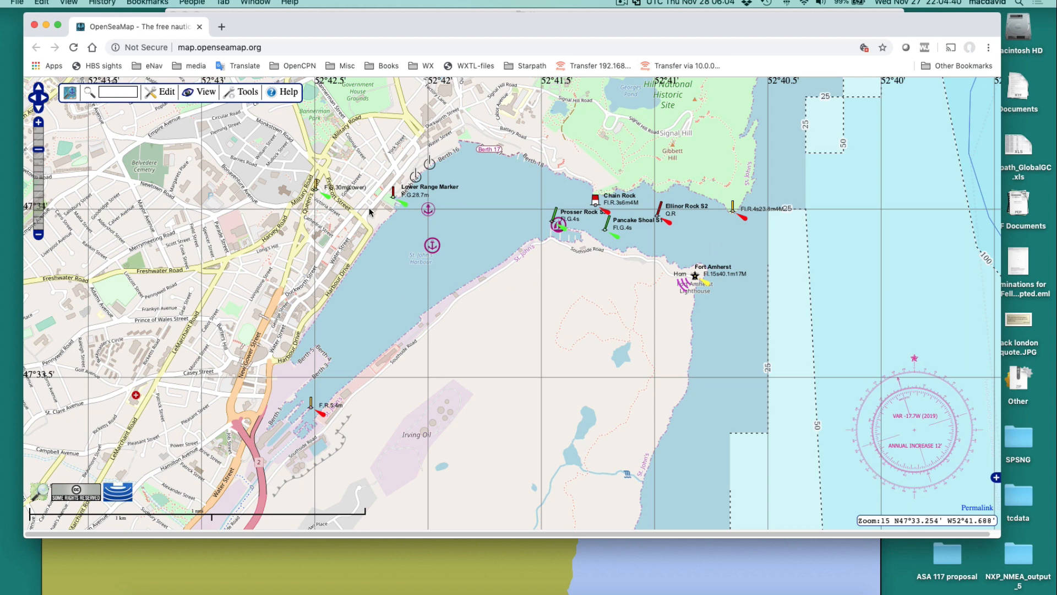
click(428, 209)
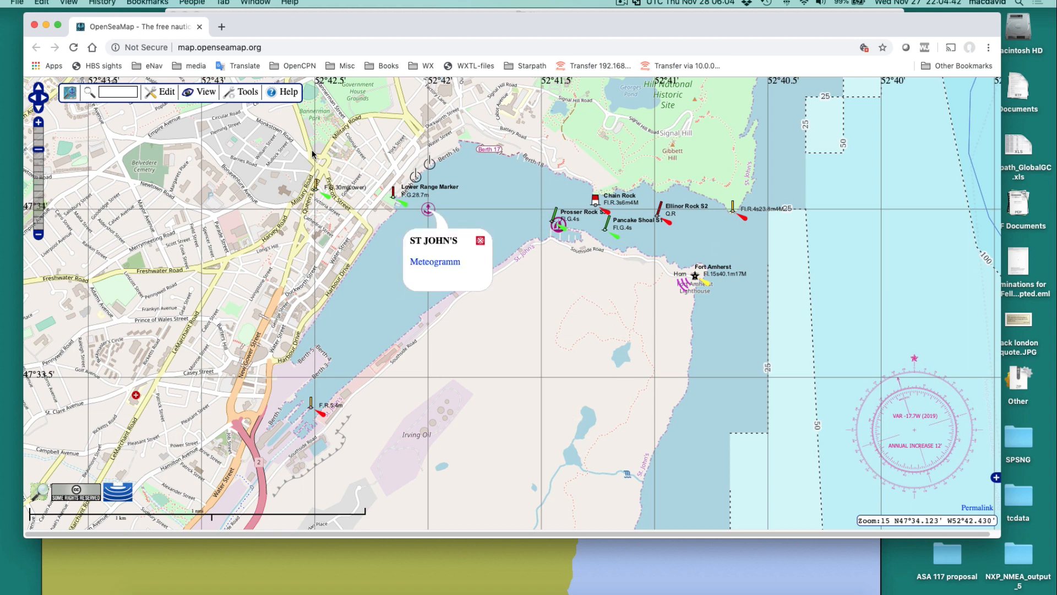
- Enable the aerial photo layer over St. John's Harbour and close the port popup
click(207, 94)
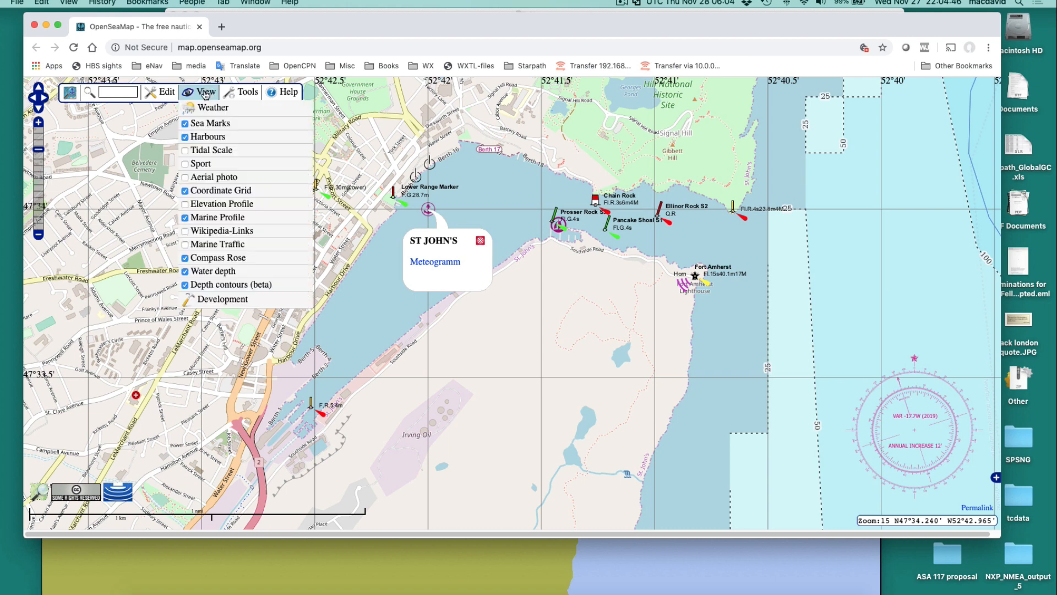
click(188, 179)
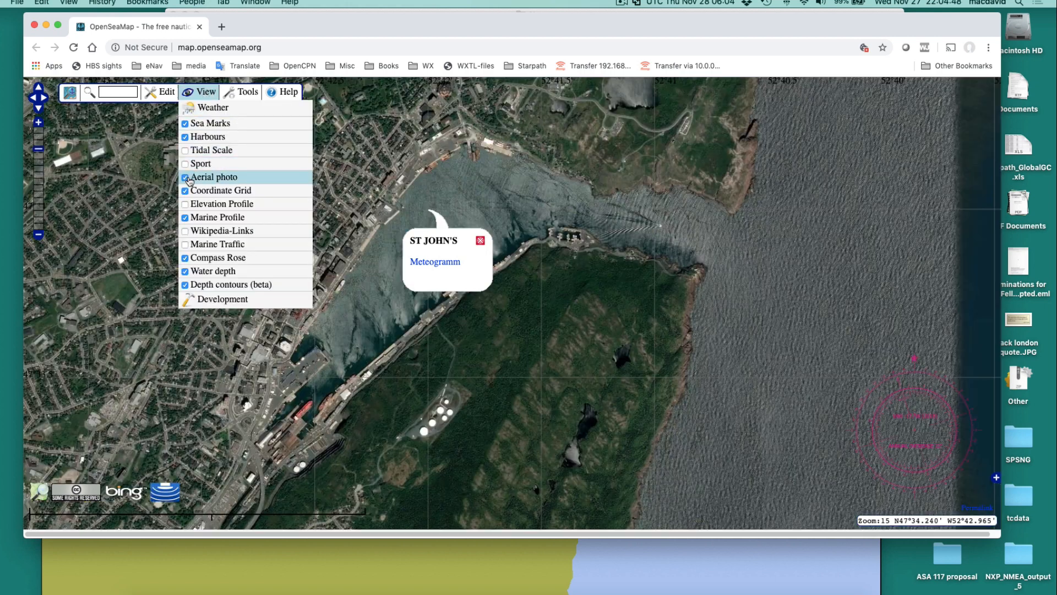
click(480, 241)
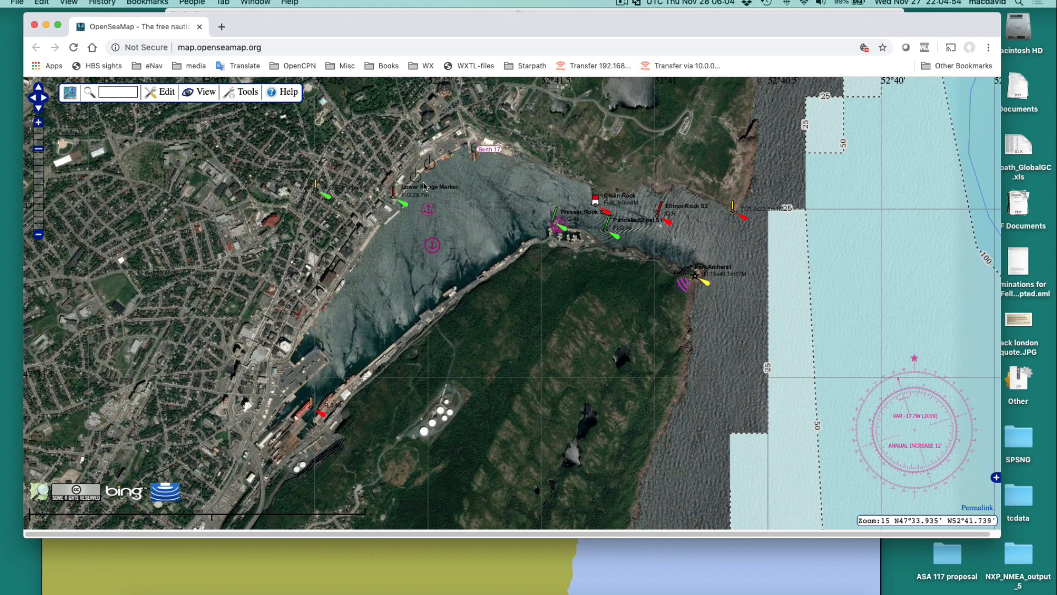
- Switch the aerial photo layer off and back on to compare the chart with the satellite imagery
mouse_move(205, 96)
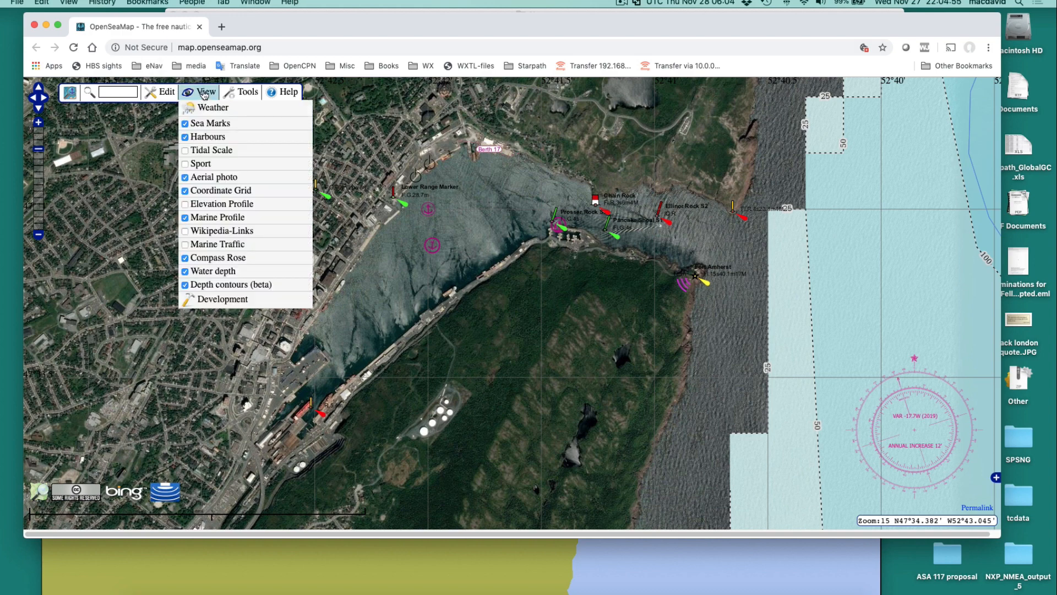
click(185, 177)
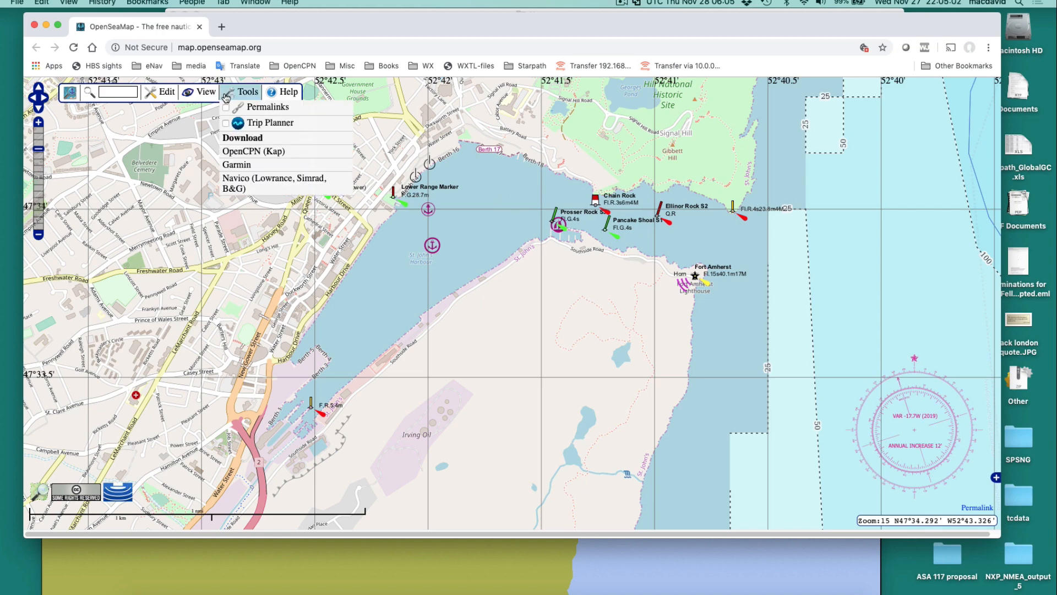
mouse_move(204, 93)
click(193, 176)
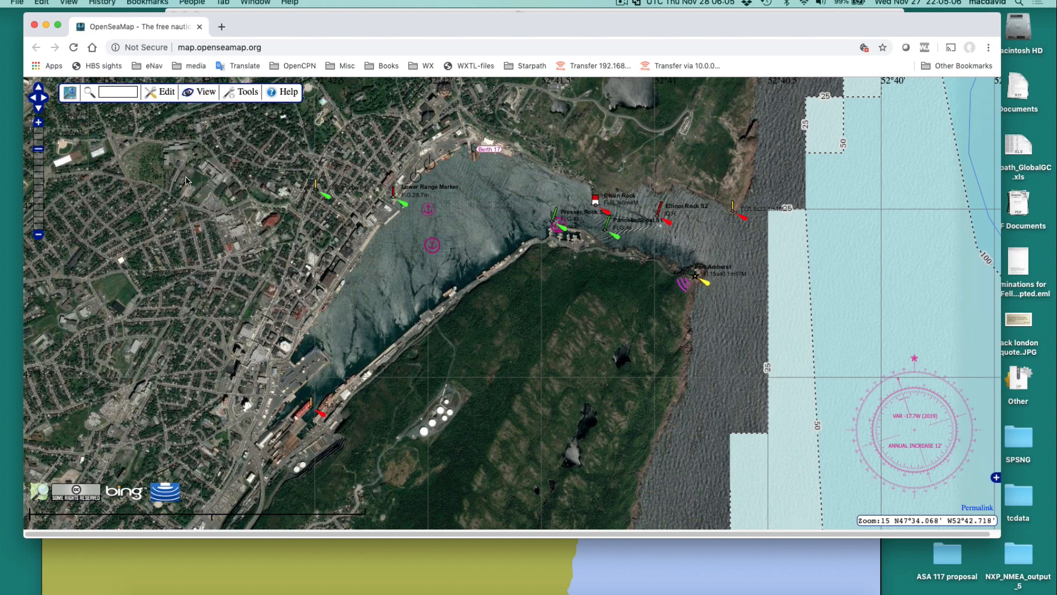
- Move the map browser window out of view and bring up the Charts folder in Finder
mouse_move(170, 94)
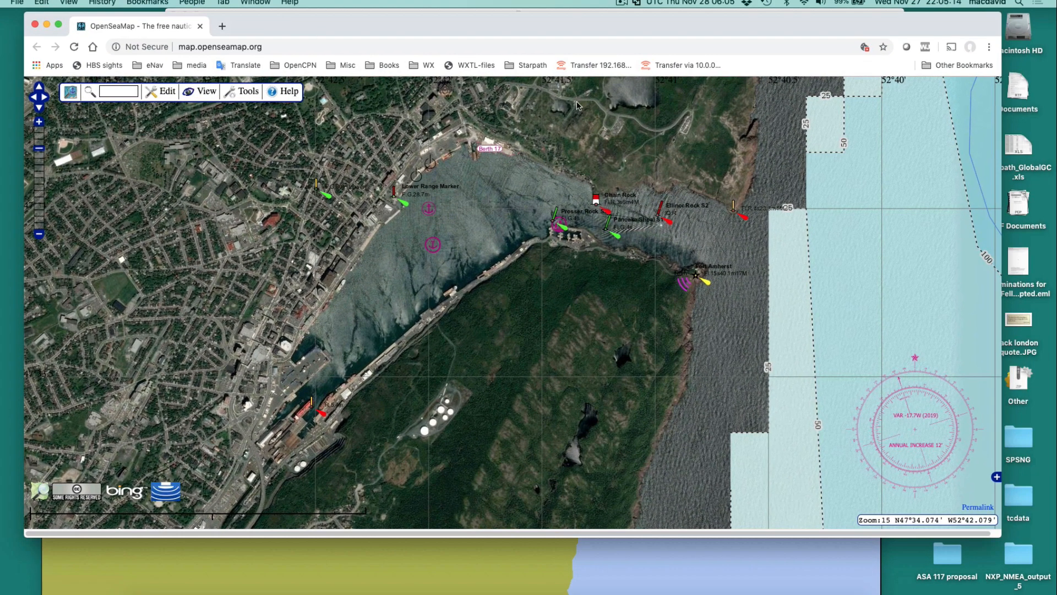
drag(297, 28, 1056, 150)
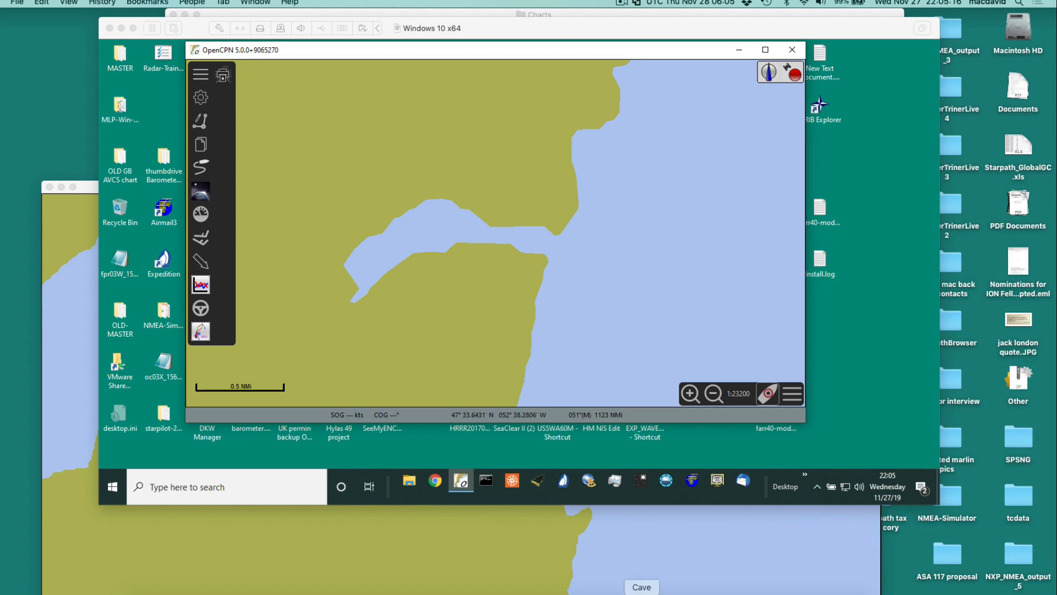
click(141, 591)
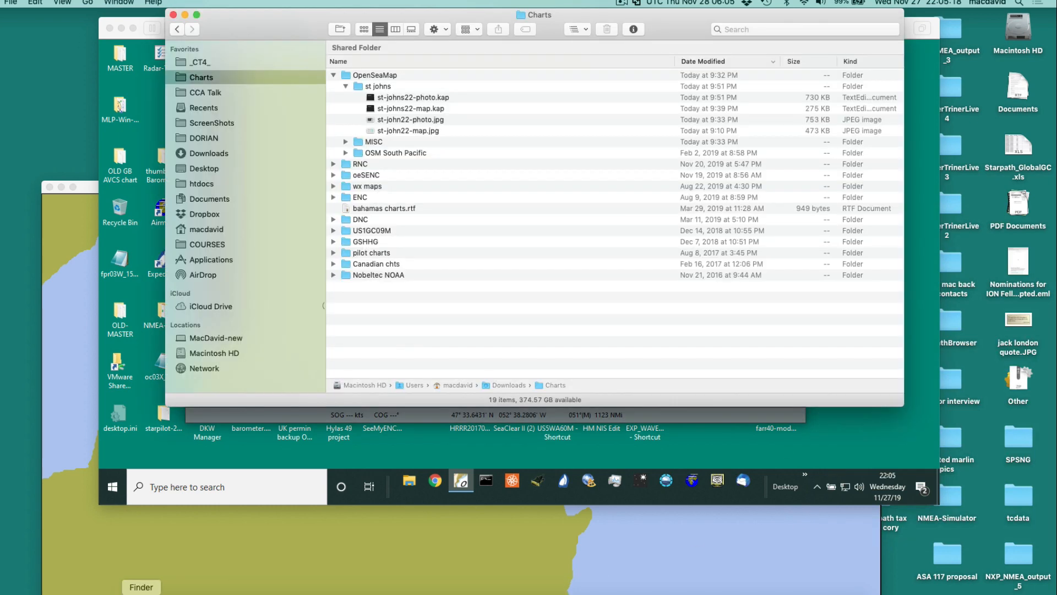
drag(294, 20, 300, 25)
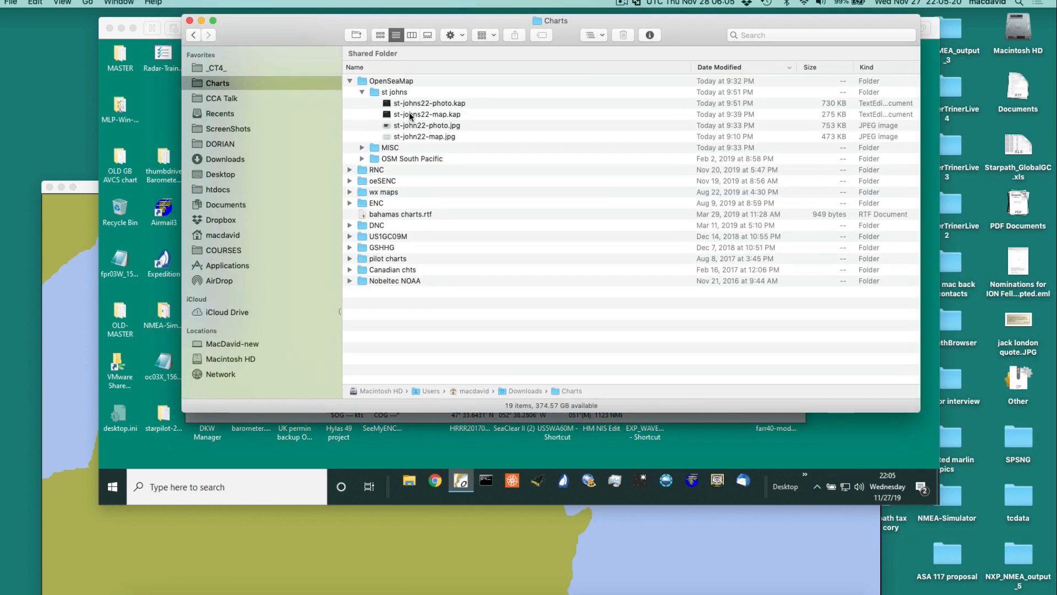
- View the captured images st-john22-photo.jpg and st-john22-map.jpg from the st johns folder, closing each one
double_click(420, 126)
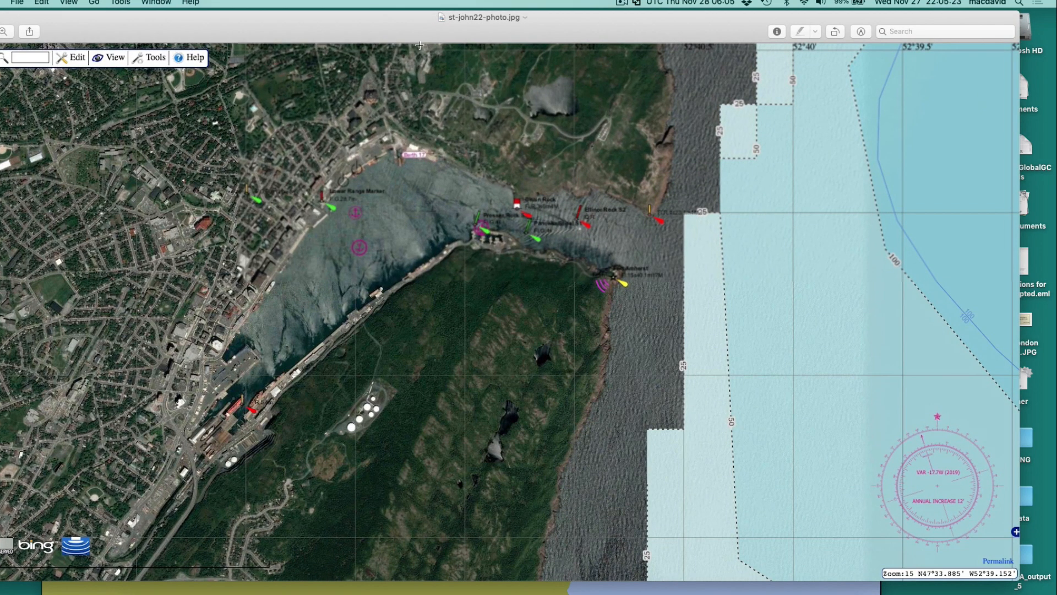
drag(375, 16, 454, 28)
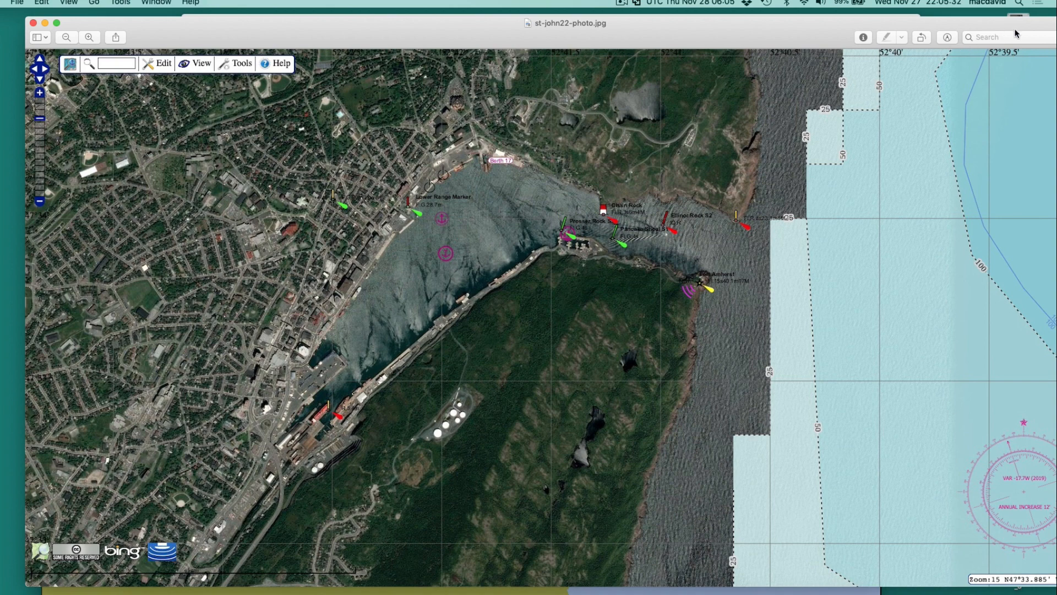
drag(406, 29, 504, 27)
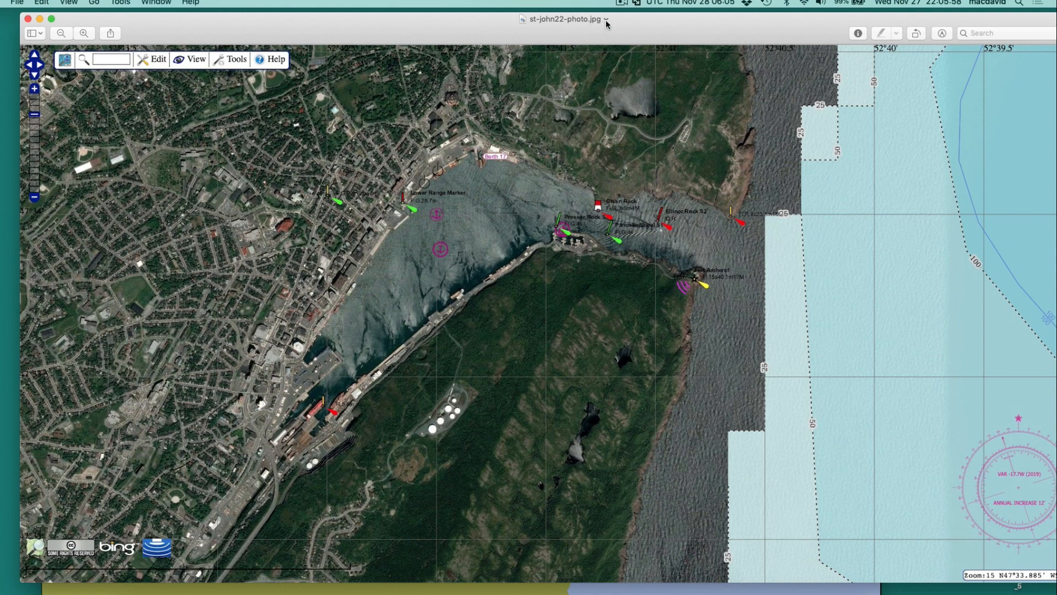
click(28, 19)
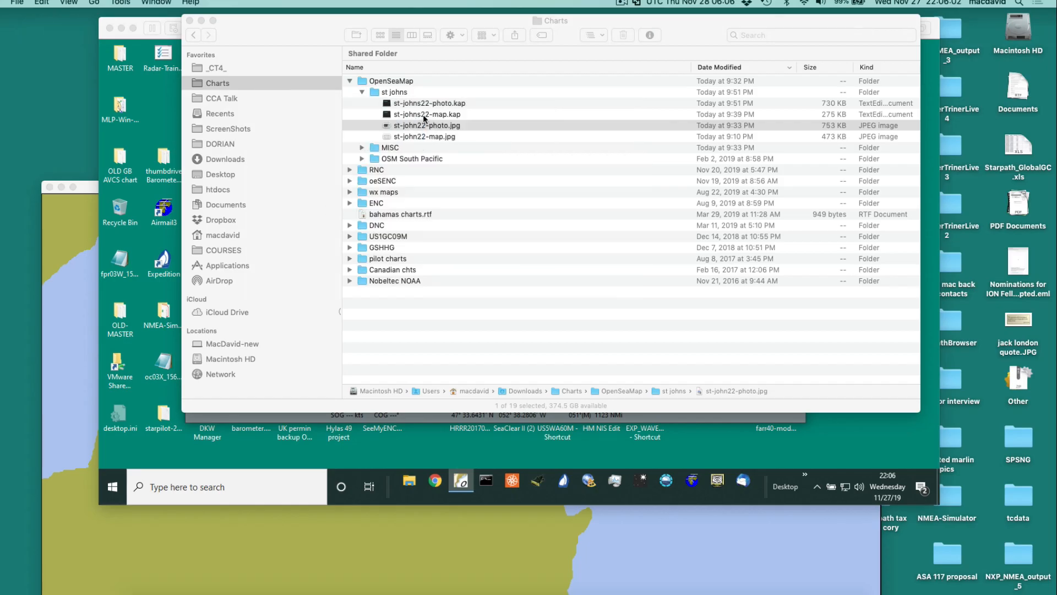
double_click(424, 136)
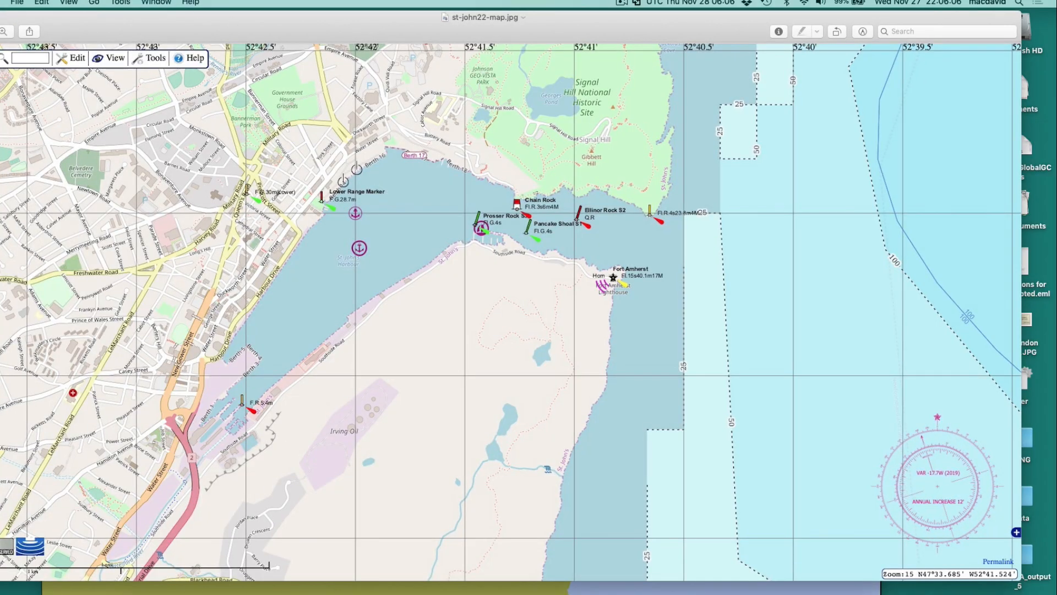
key(super+w)
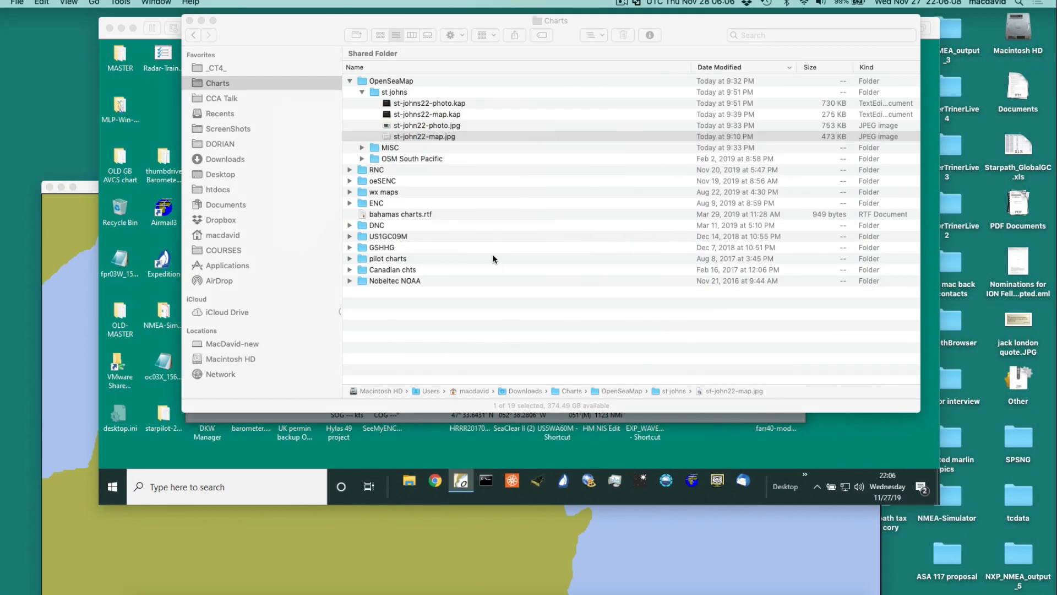
- Put the Finder window away, switch to OpenCPN in the Windows 10 virtual machine and enlarge its window
drag(246, 27, 303, 28)
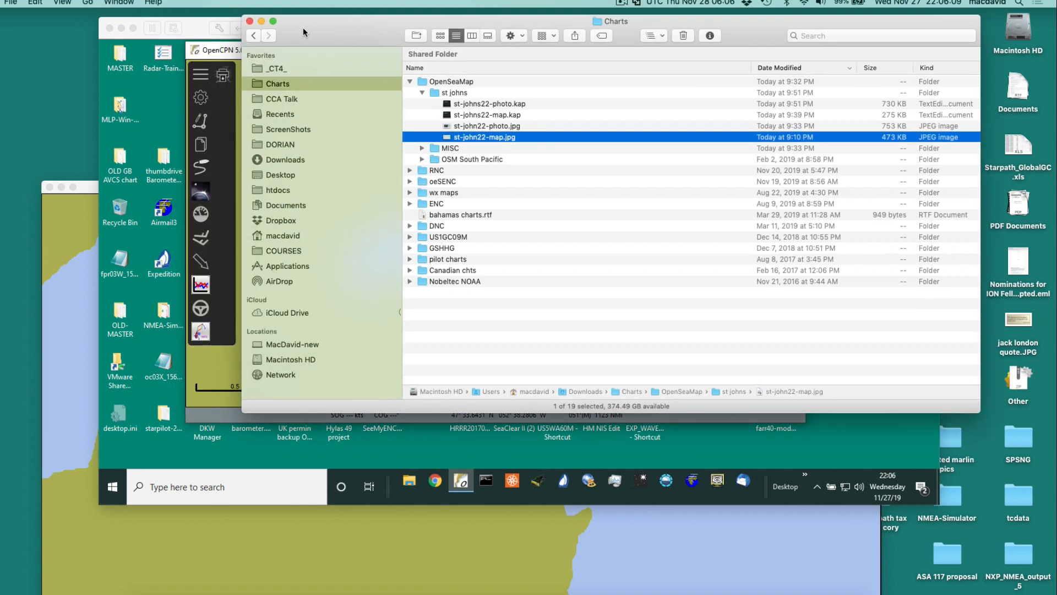
click(258, 21)
click(331, 76)
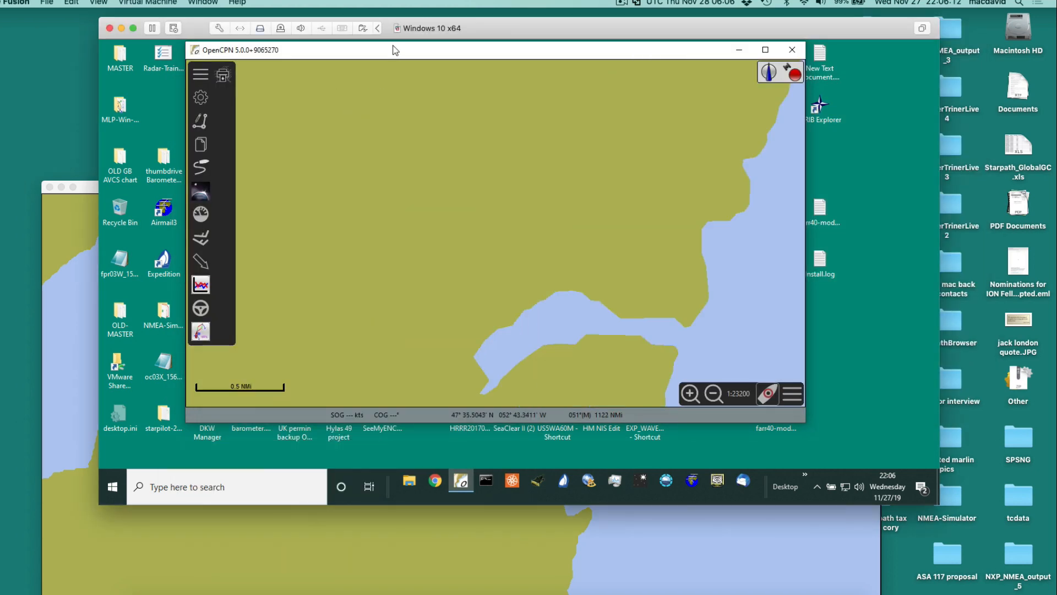
drag(506, 29, 407, 60)
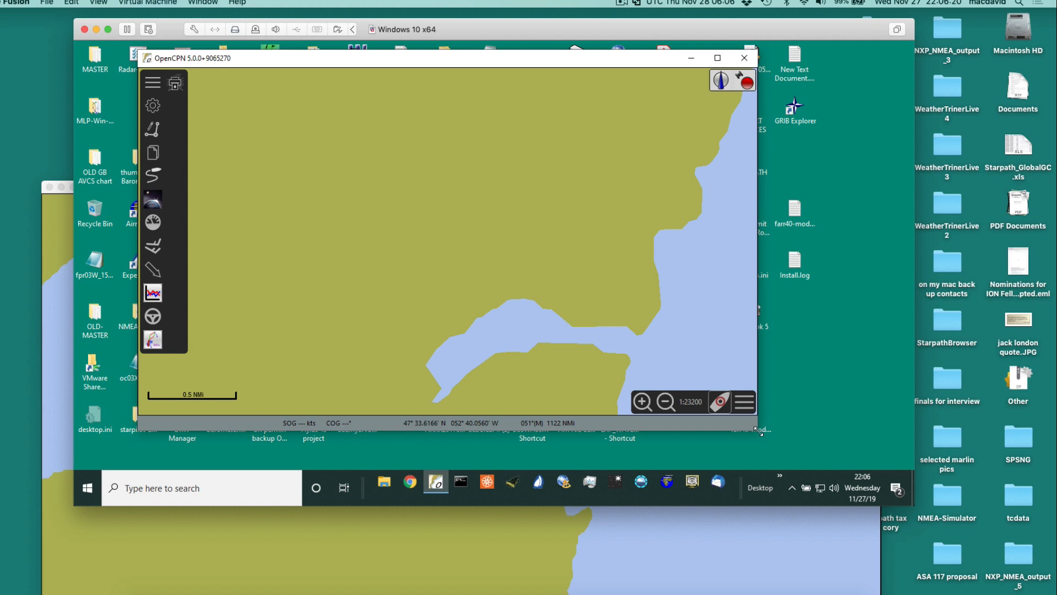
drag(758, 431, 810, 474)
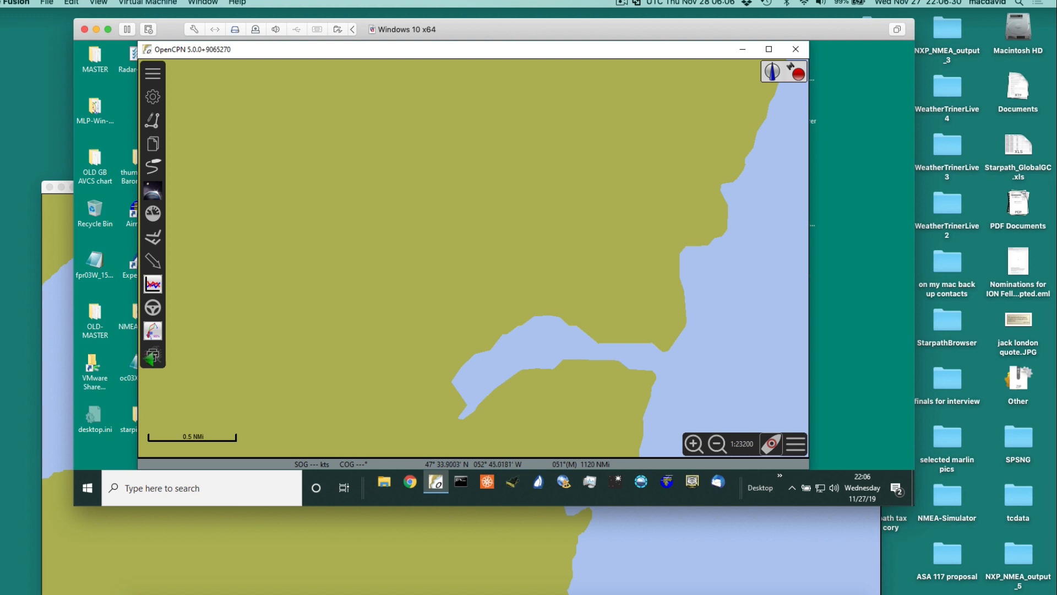
- Delete st-john22-photo.jpg from the Weather Fax list of loaded images and close the plugin window
click(153, 355)
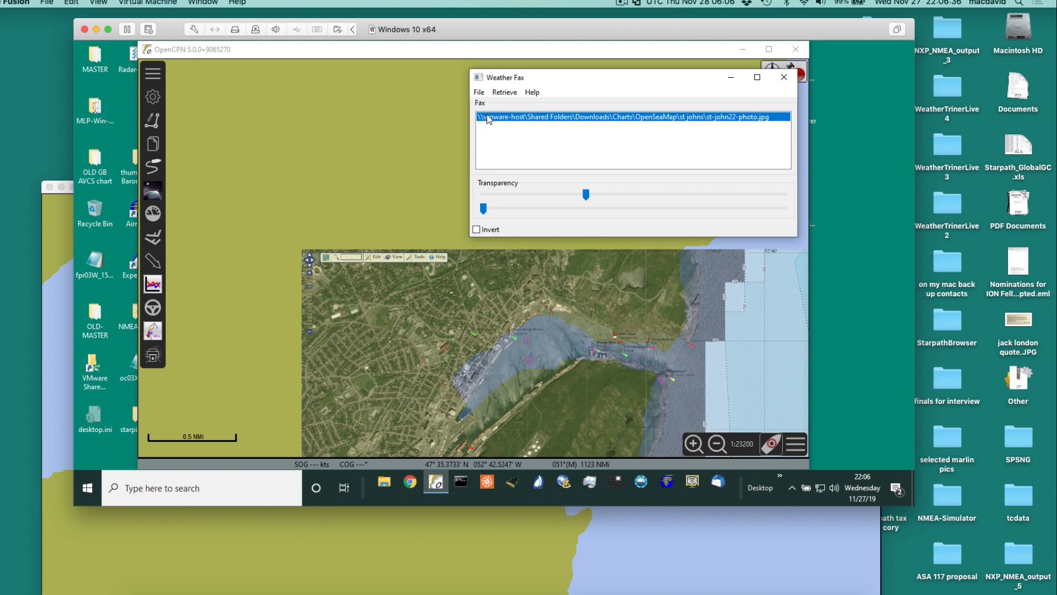
click(479, 93)
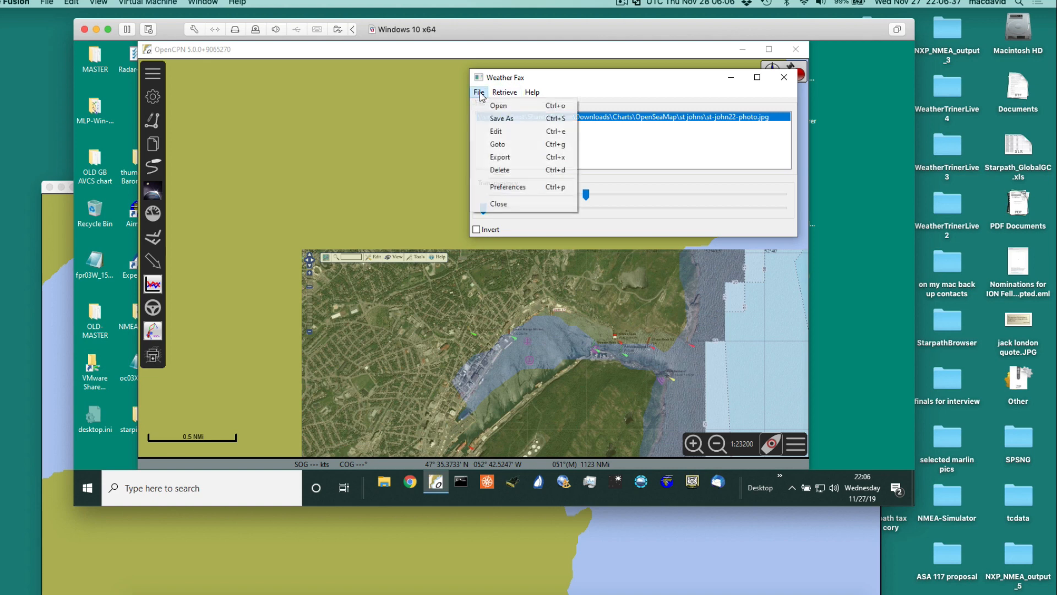
click(515, 169)
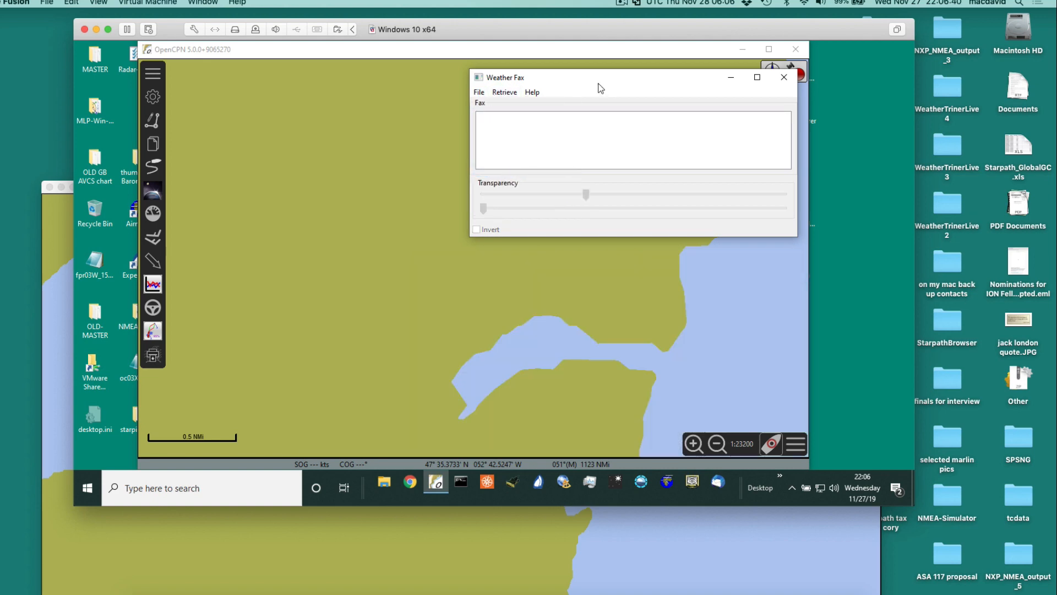
click(784, 78)
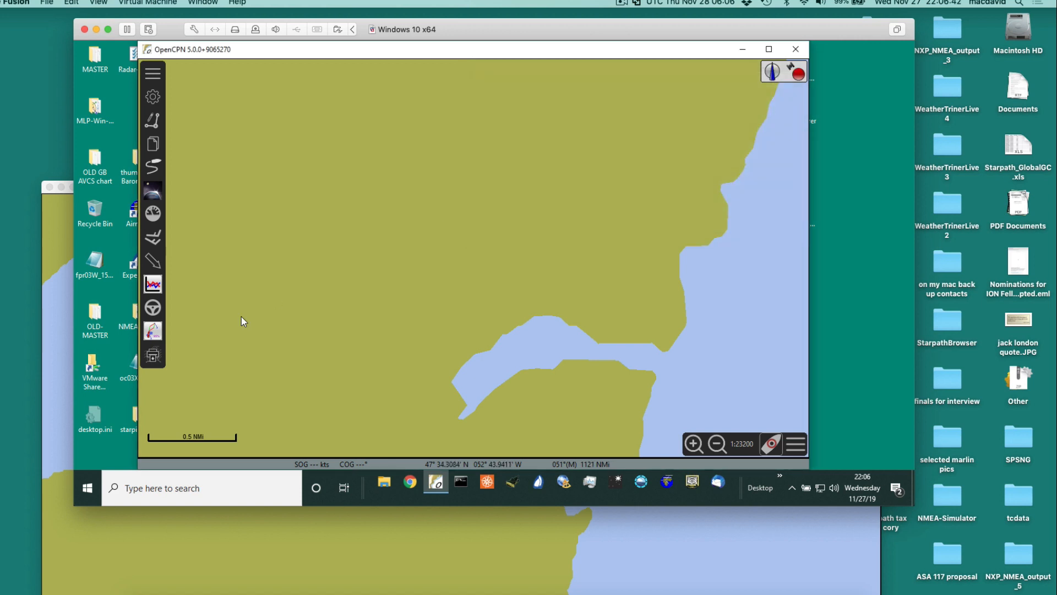
- Find the WeatherFax plugin in the OpenCPN options and open its preferences
click(153, 97)
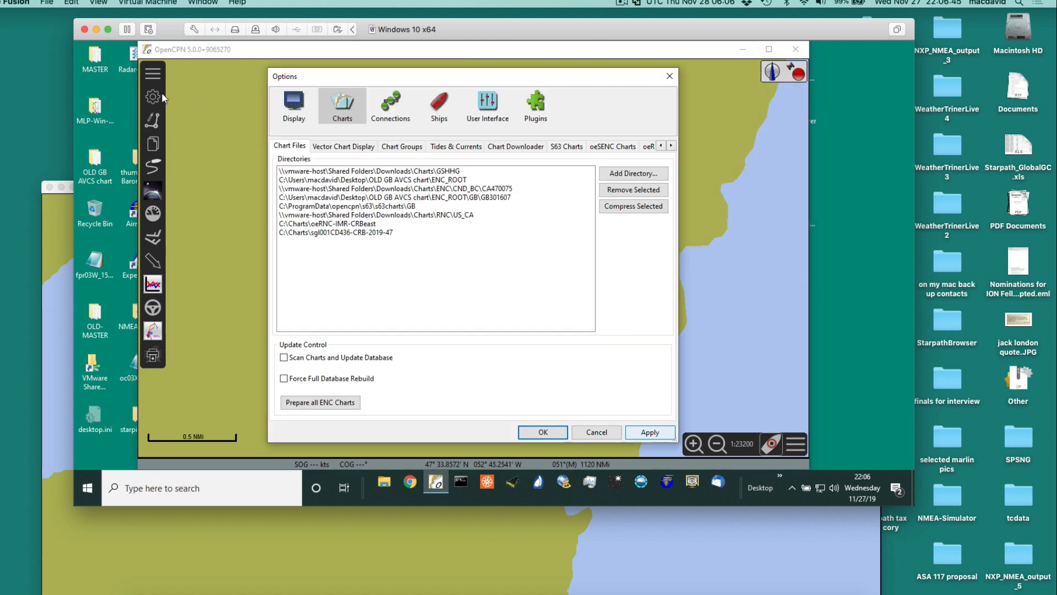
click(537, 105)
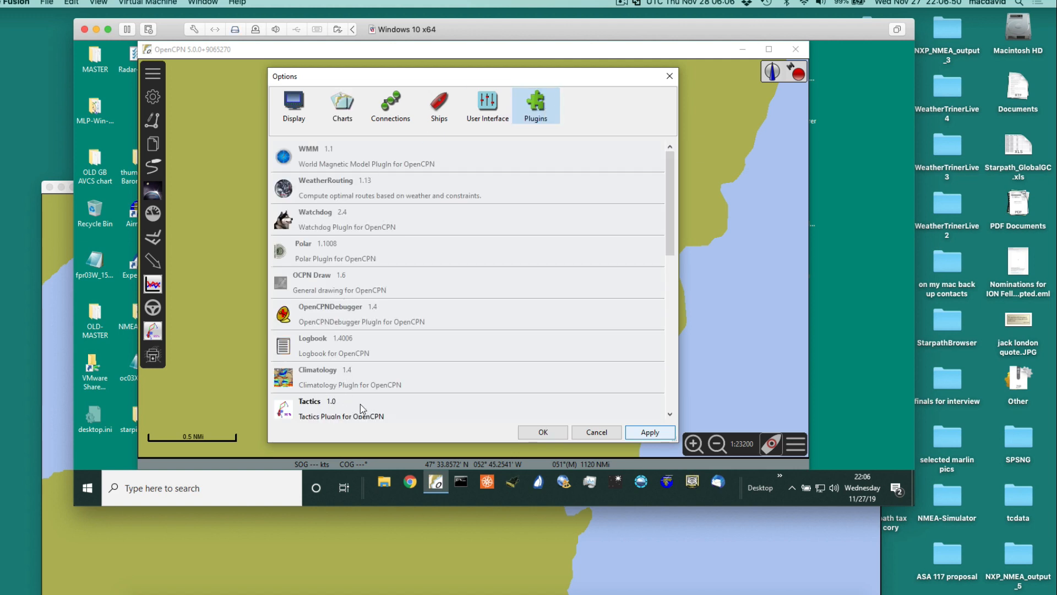
scroll(362, 407, down, 5)
scroll(362, 408, down, 3)
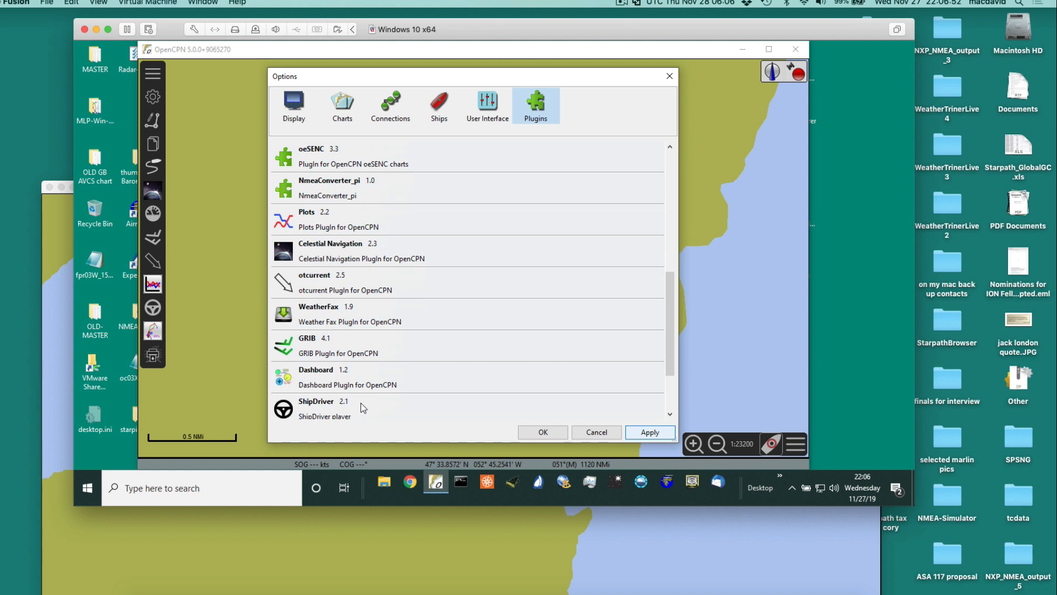
scroll(363, 408, down, 3)
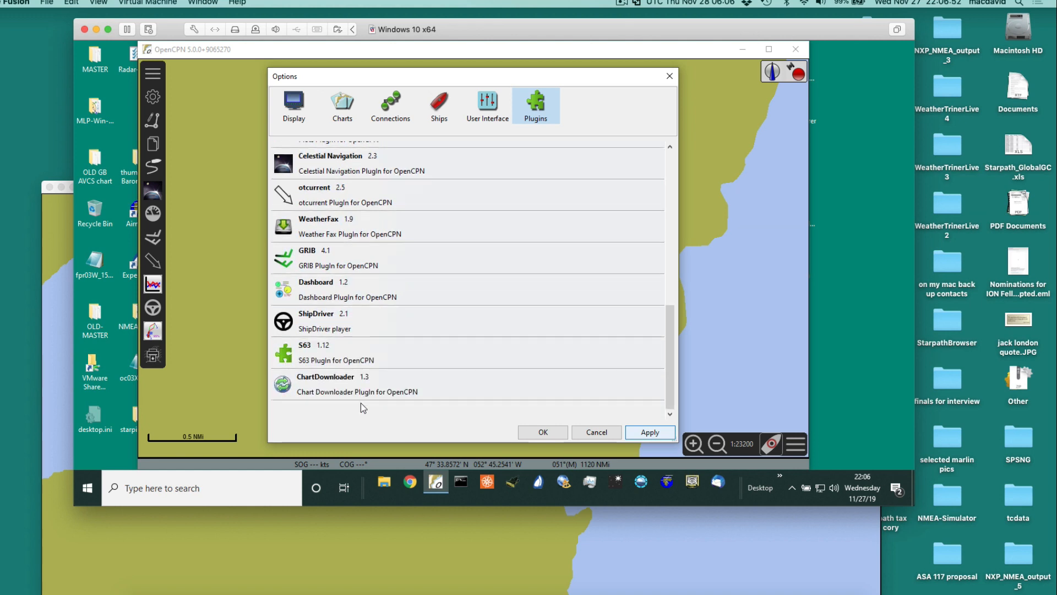
click(334, 227)
click(325, 313)
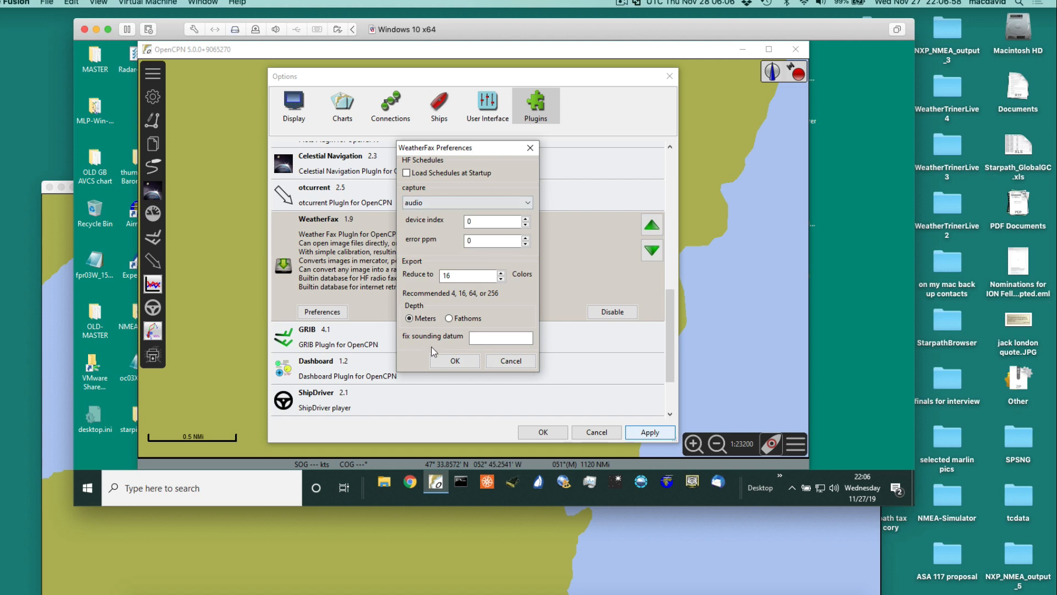
- Check the number of export colors in the WeatherFax preferences, accept them and close the options
double_click(458, 277)
click(473, 274)
drag(462, 276, 421, 276)
click(462, 277)
click(453, 362)
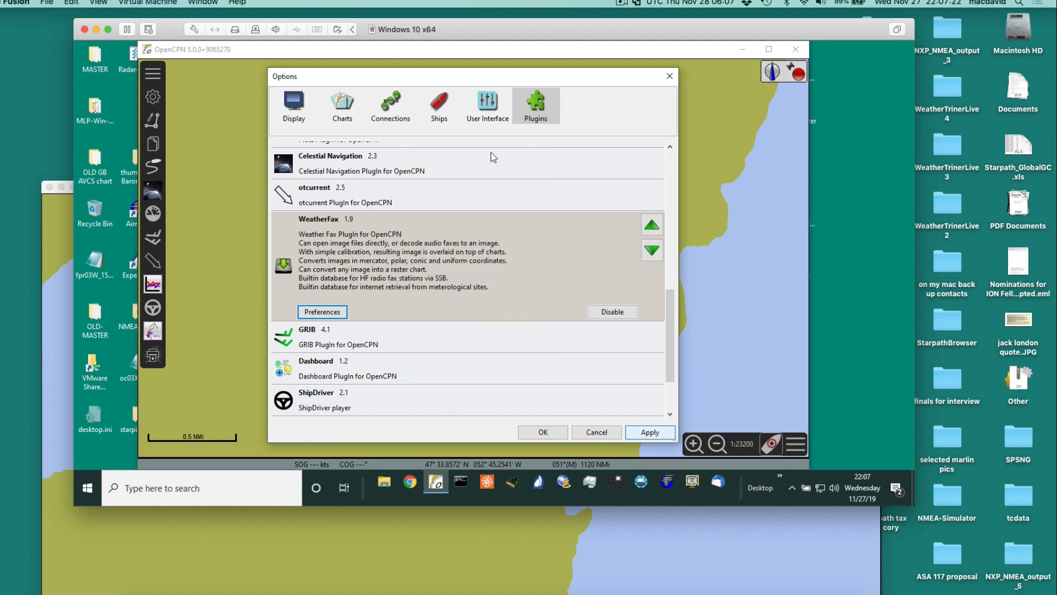
click(668, 79)
- Load st-john22-map.jpg from the OpenSeaMap st johns folder into the Weather Fax plugin
click(152, 358)
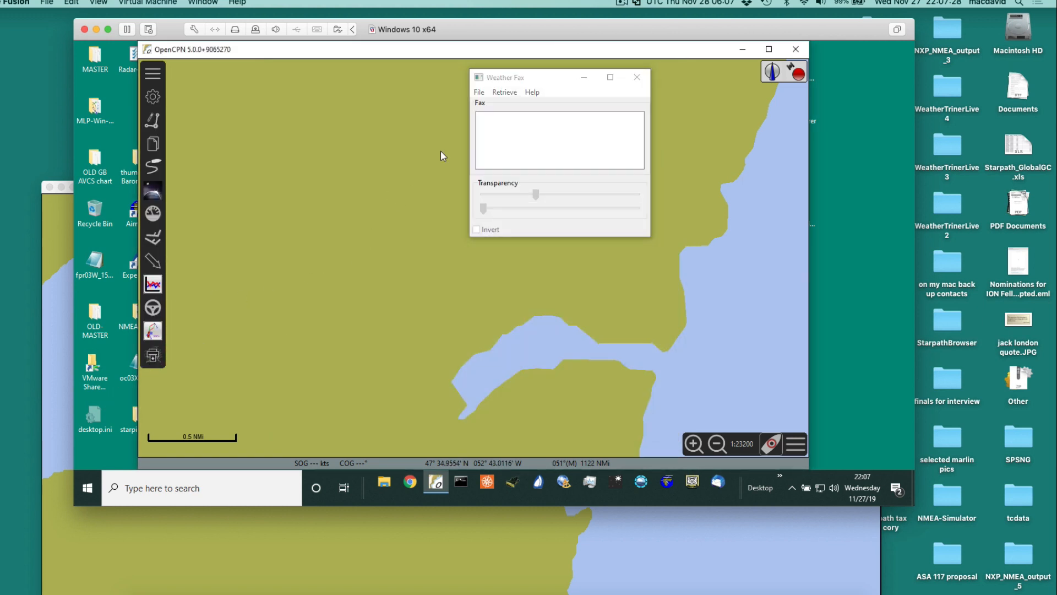
click(479, 92)
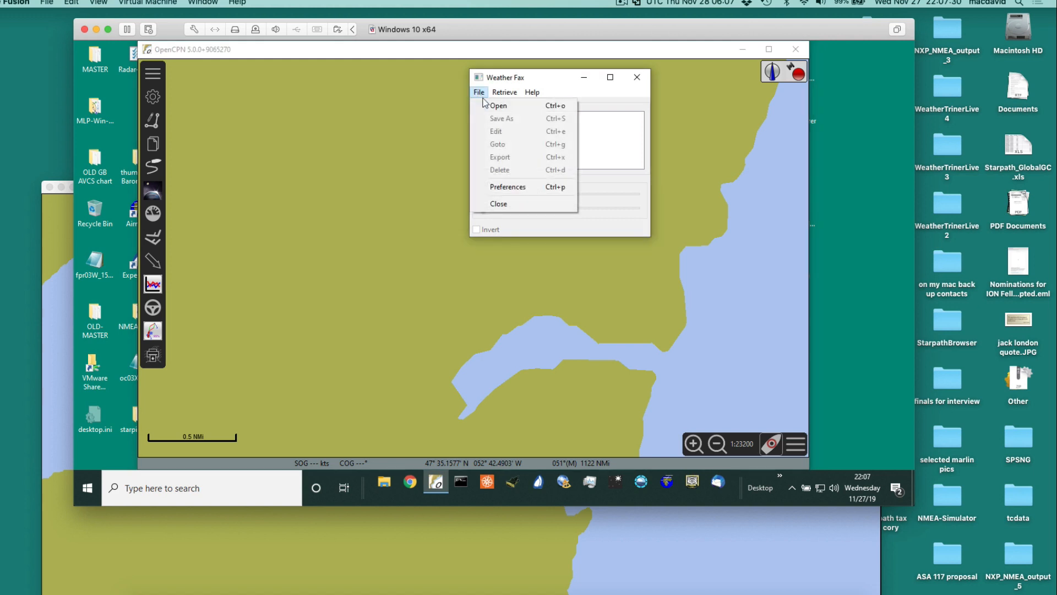
click(497, 107)
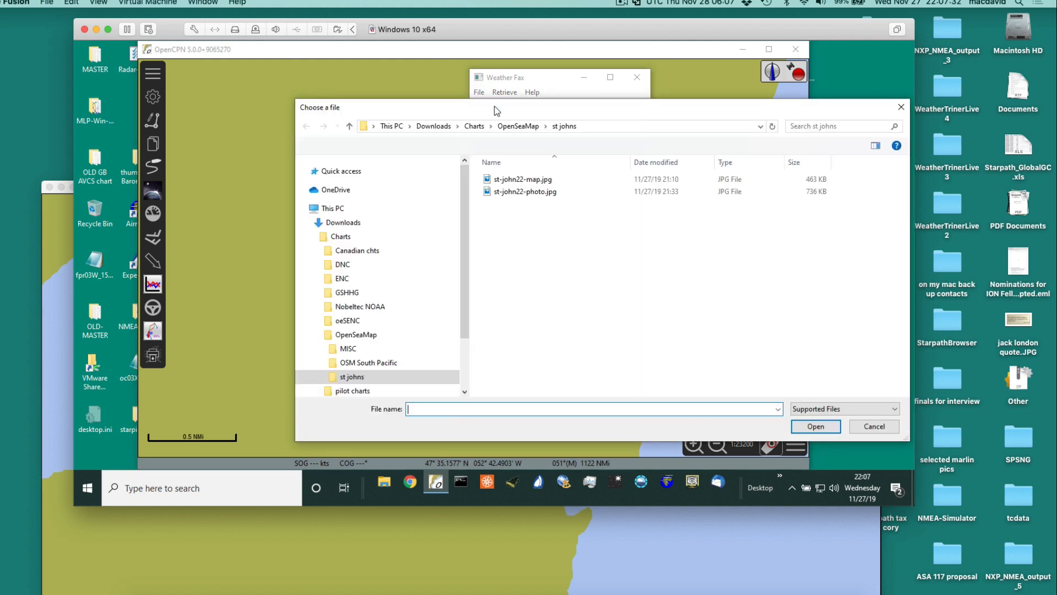
click(518, 182)
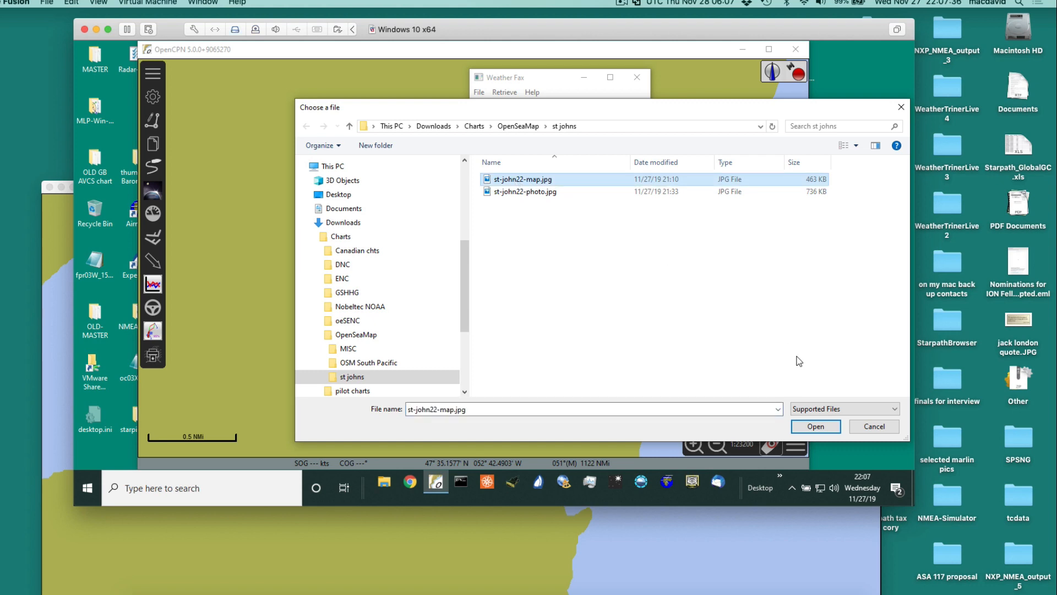
click(810, 427)
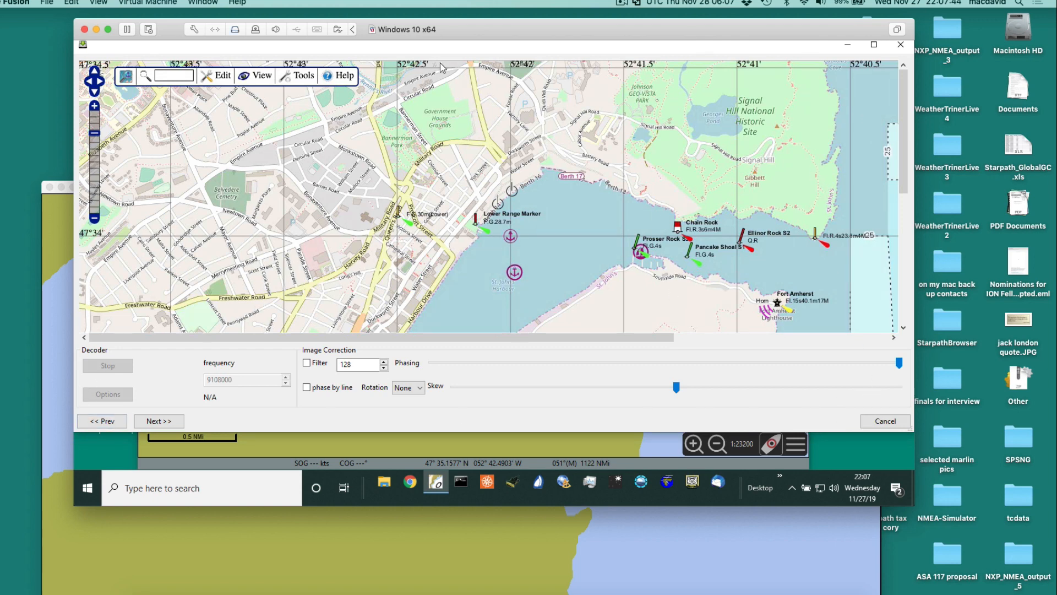
- Continue past the image correction page and mark the first reference point at the 47°34' N, 52°43.5' W grid intersection
drag(520, 338, 405, 317)
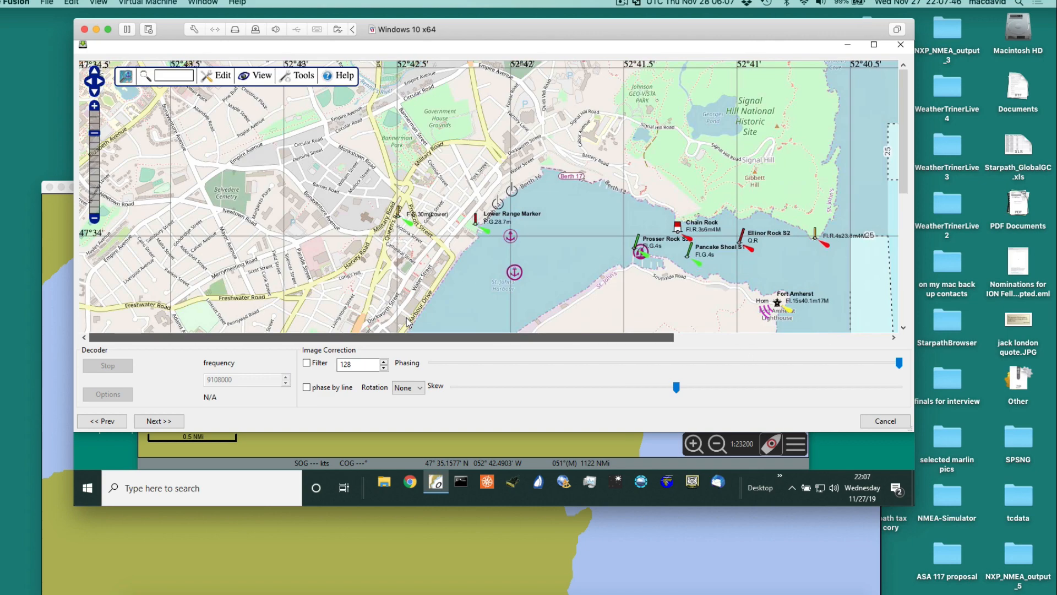
mouse_move(905, 150)
mouse_down()
mouse_move(905, 289)
mouse_move(905, 149)
mouse_up()
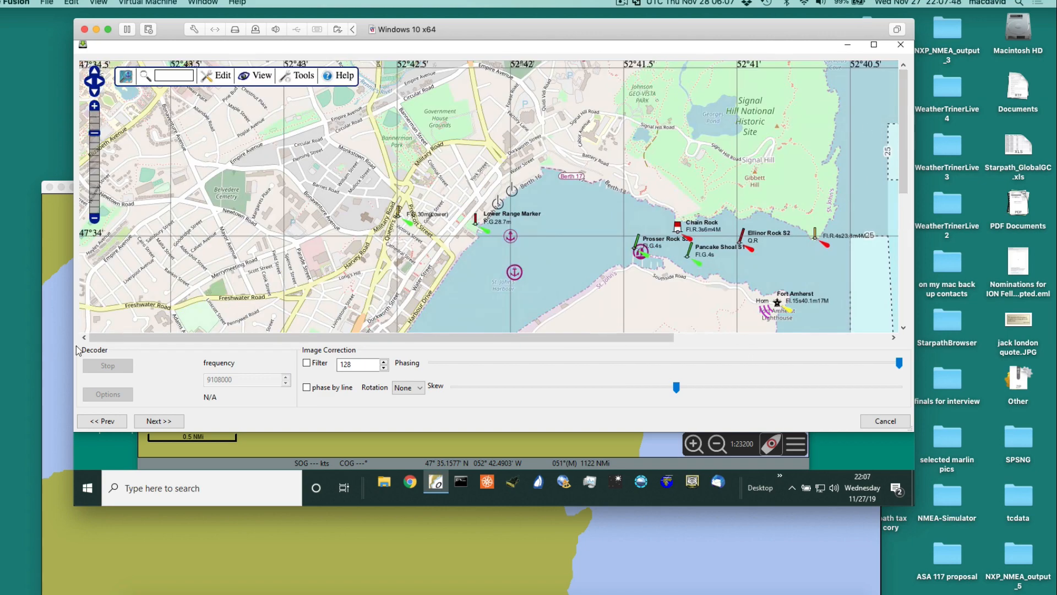
click(159, 421)
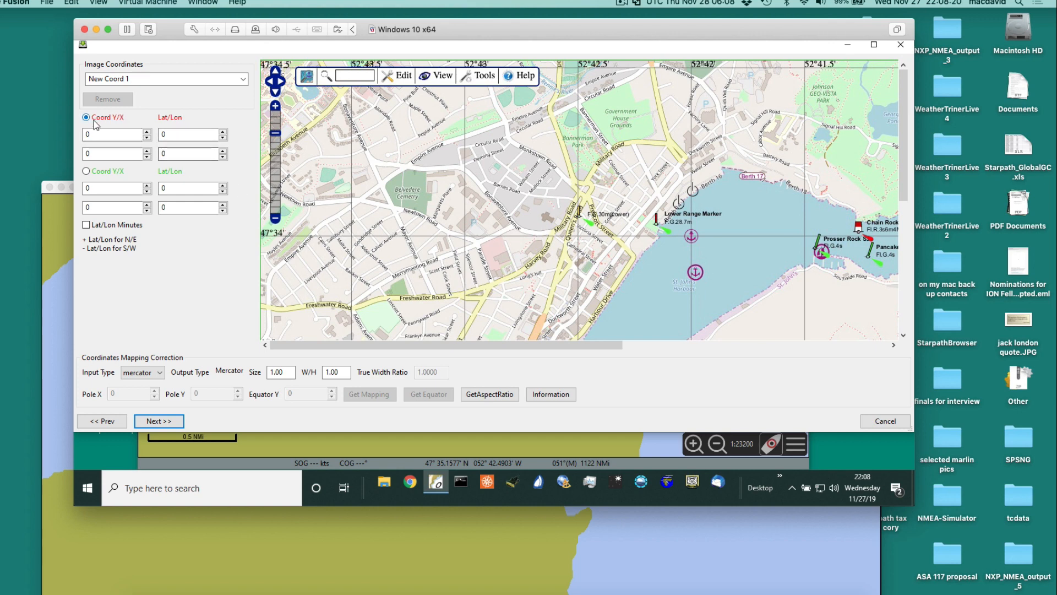
click(351, 237)
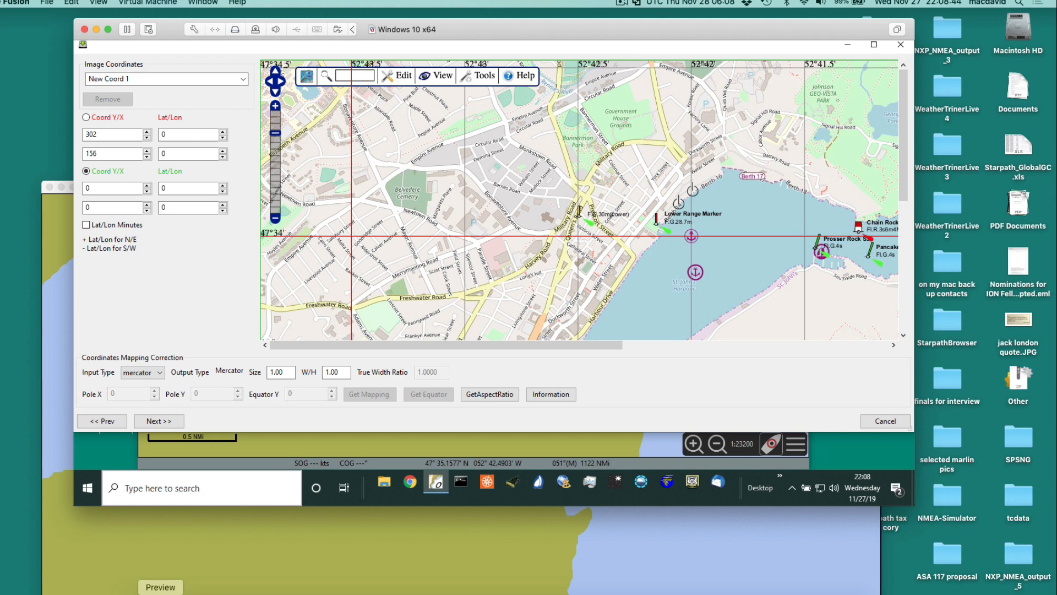
- Switch to the Charts folder in Finder and check the pixel dimensions of st-john22-map.jpg in its file info
click(140, 591)
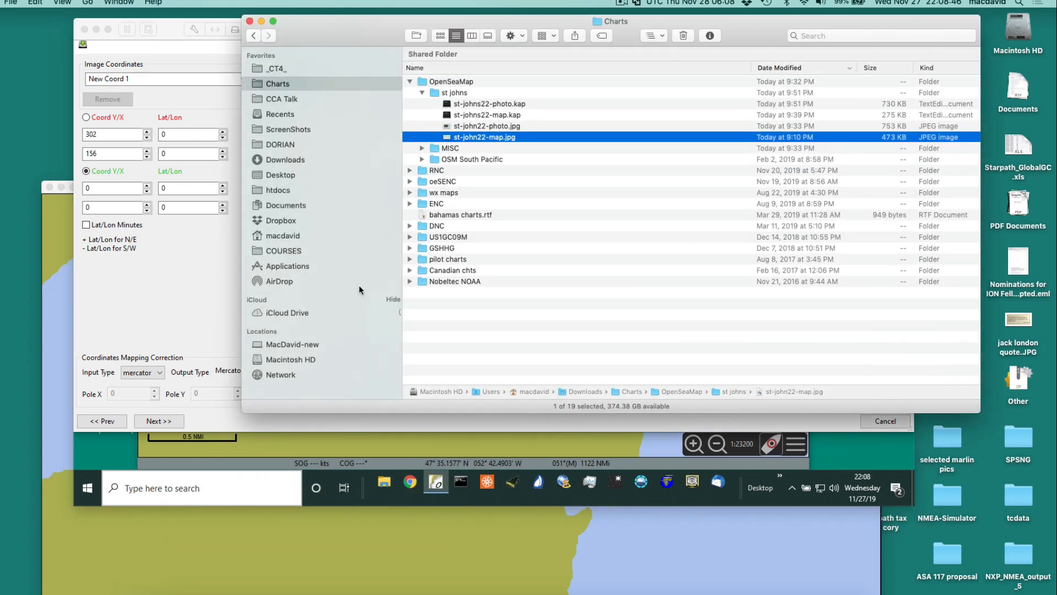
click(479, 117)
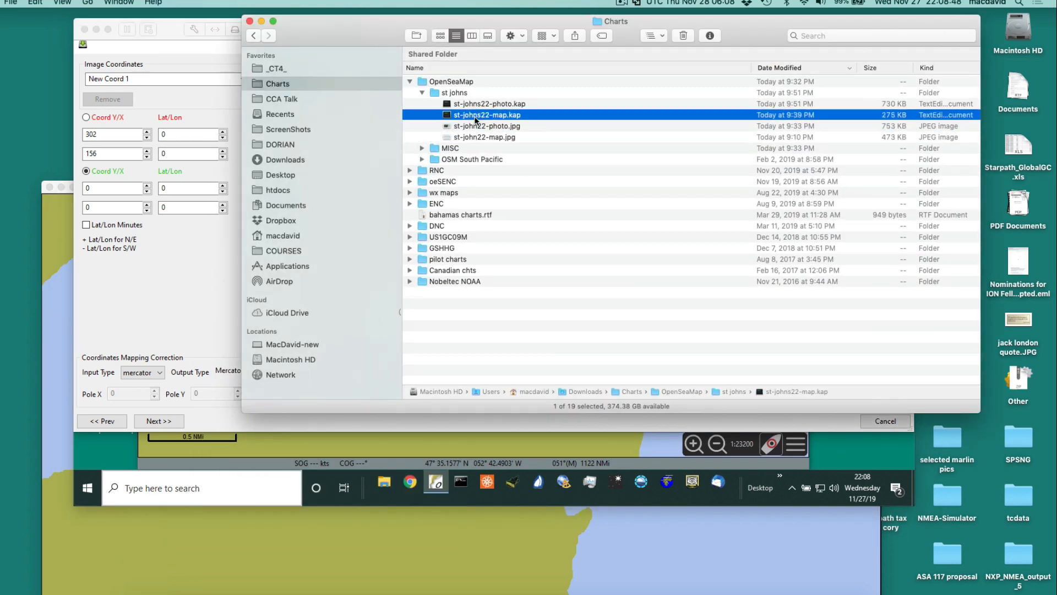
click(486, 127)
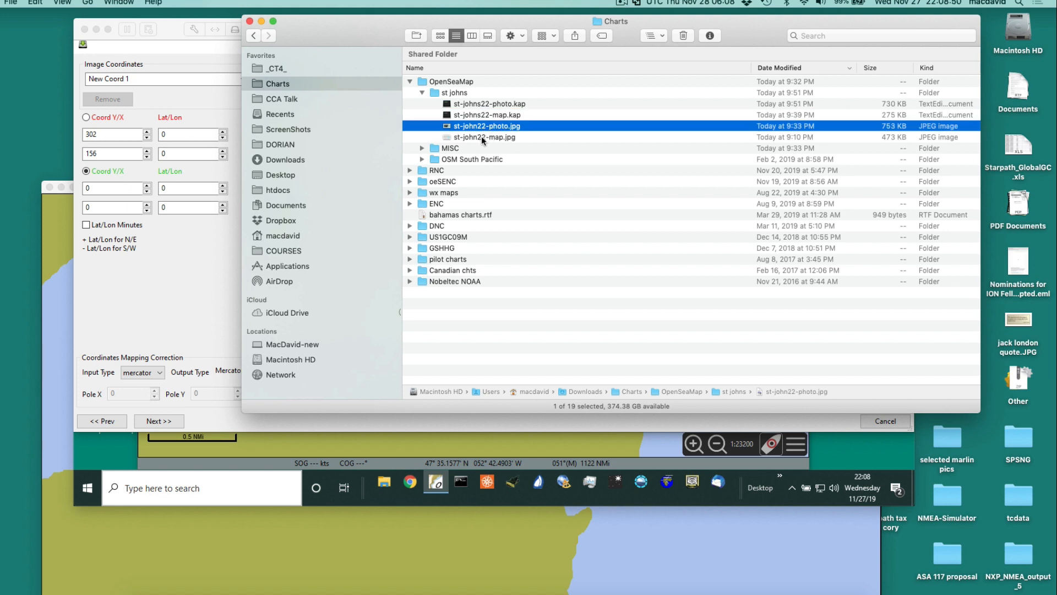
click(482, 138)
click(710, 35)
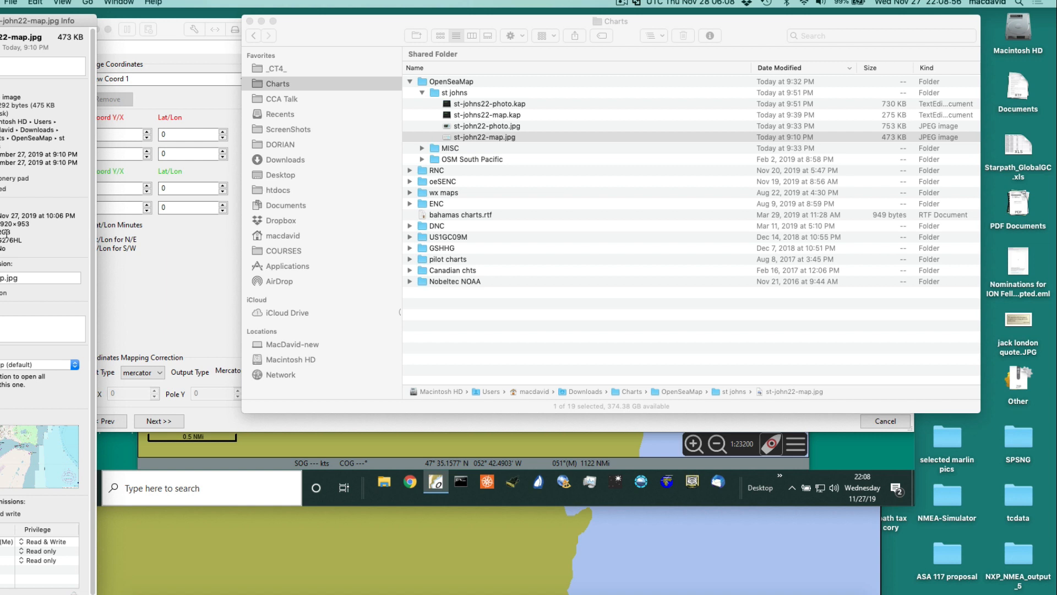
drag(2, 224, 34, 226)
key(super+w)
click(344, 32)
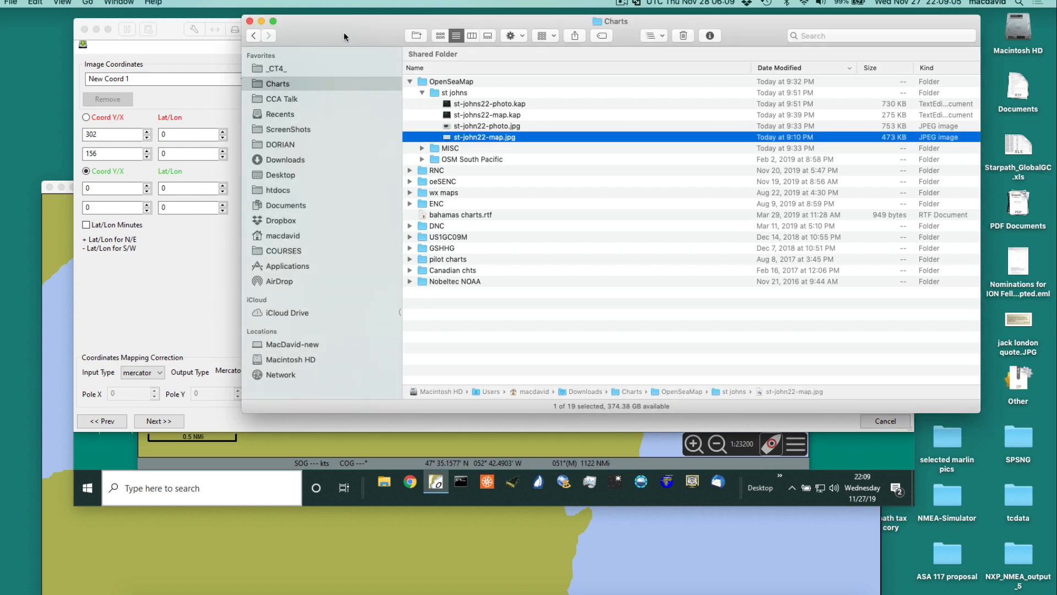
click(261, 21)
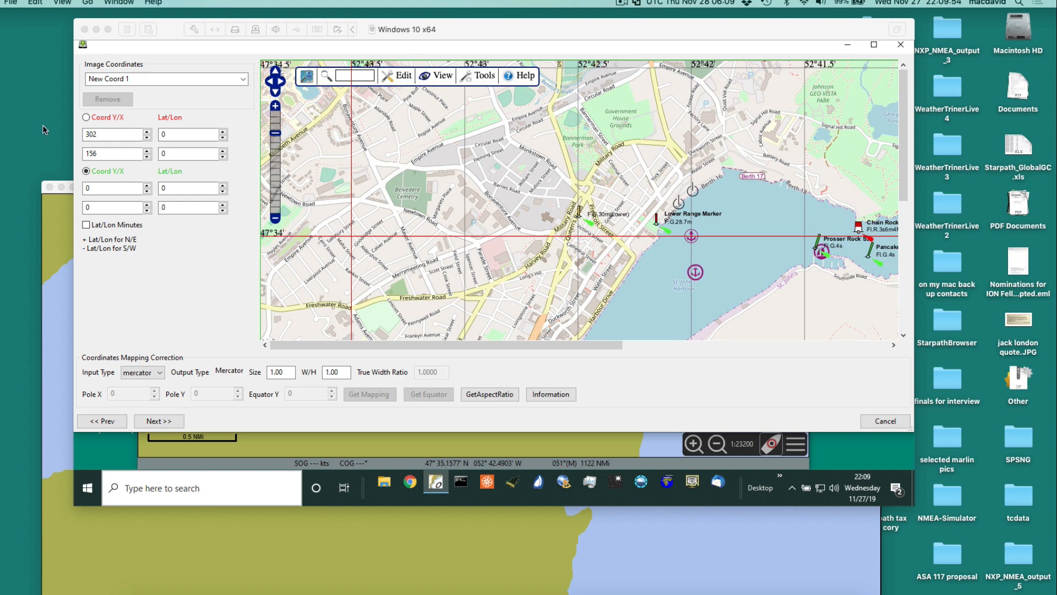
- Turn on Lat/Lon Minutes in the WeatherFax wizard and set the first reference point's latitude to 47° 34'
click(86, 226)
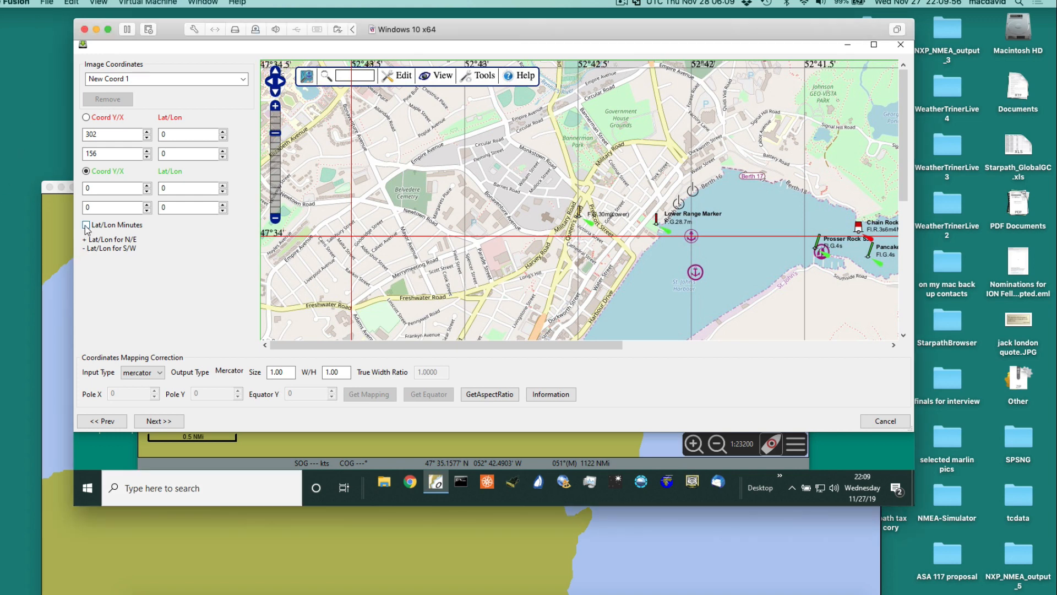
click(86, 225)
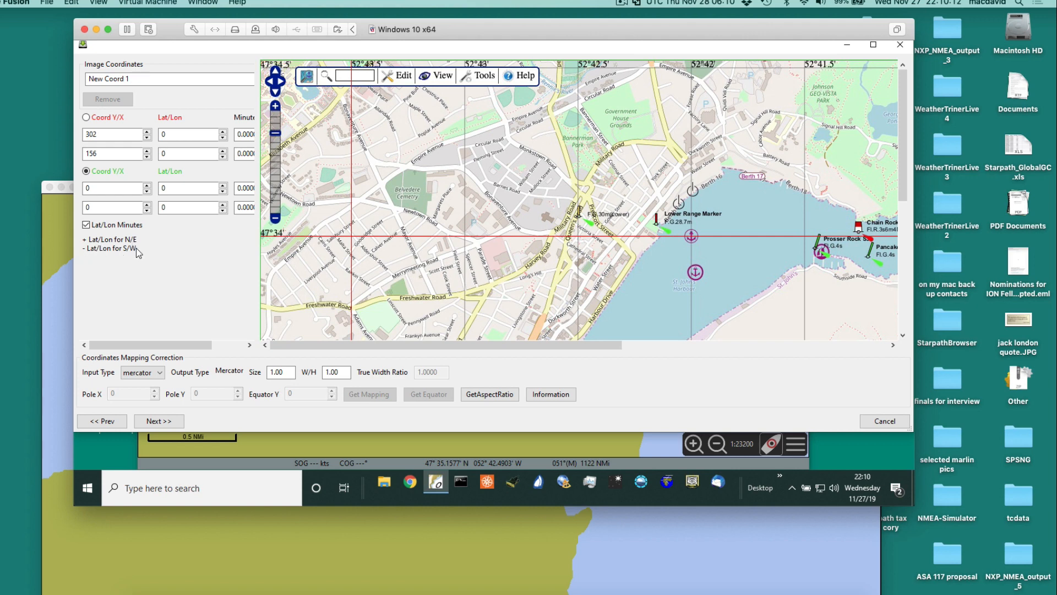
click(166, 134)
drag(148, 134, 126, 135)
drag(136, 345, 81, 332)
key(Tab)
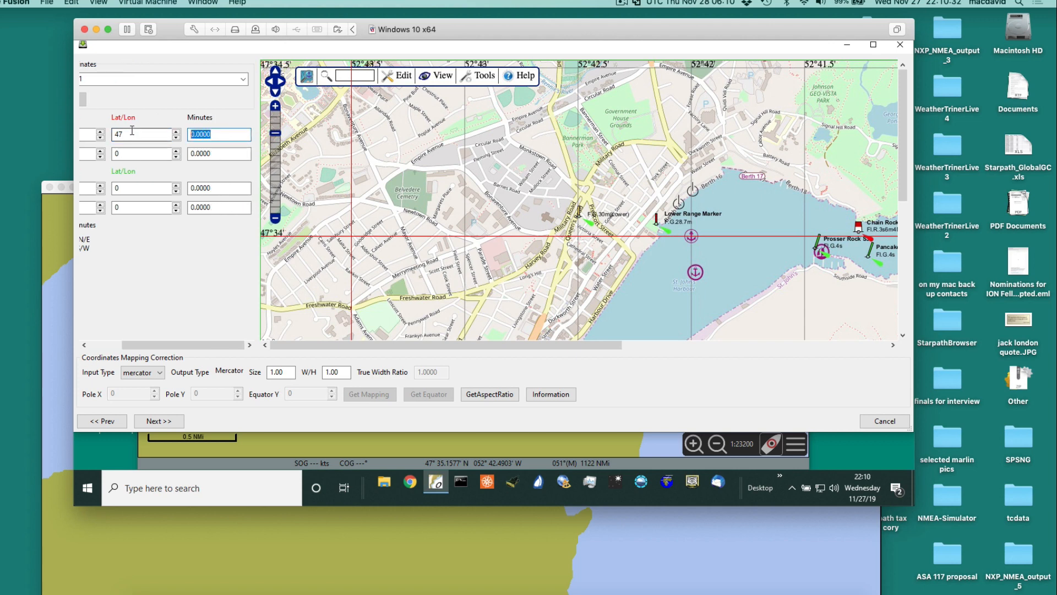
text(34)
- Set the first reference point's longitude to -52 degrees and 43.5 minutes
drag(169, 345, 133, 345)
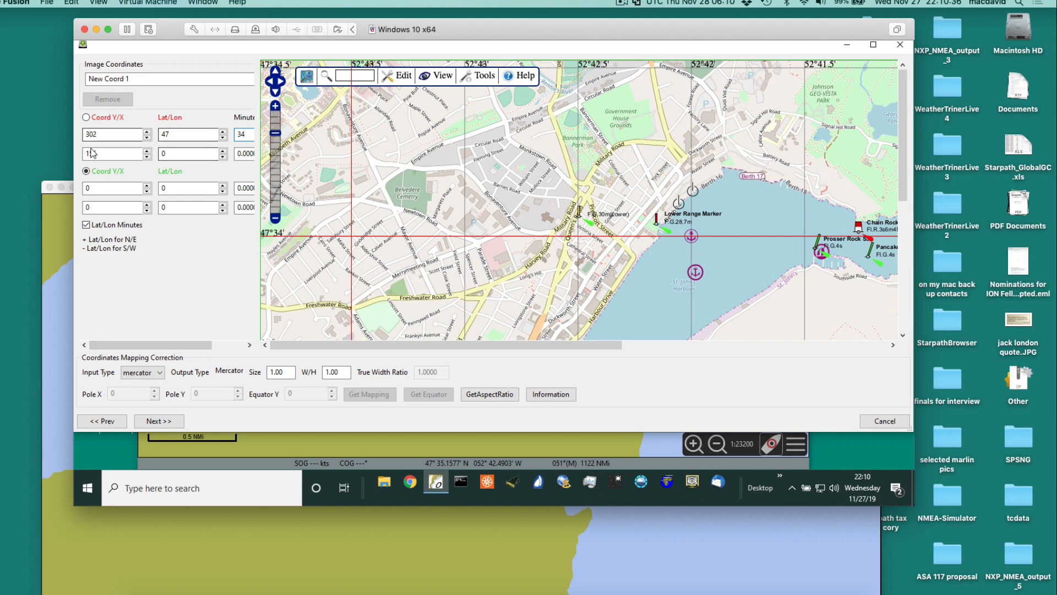
click(172, 153)
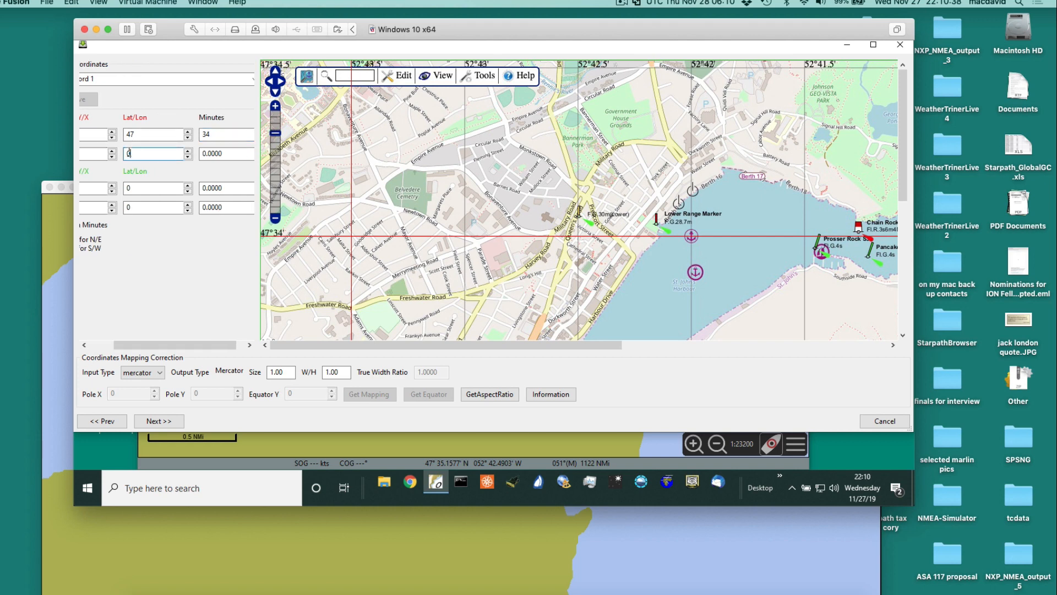
text(--)
drag(131, 345, 92, 347)
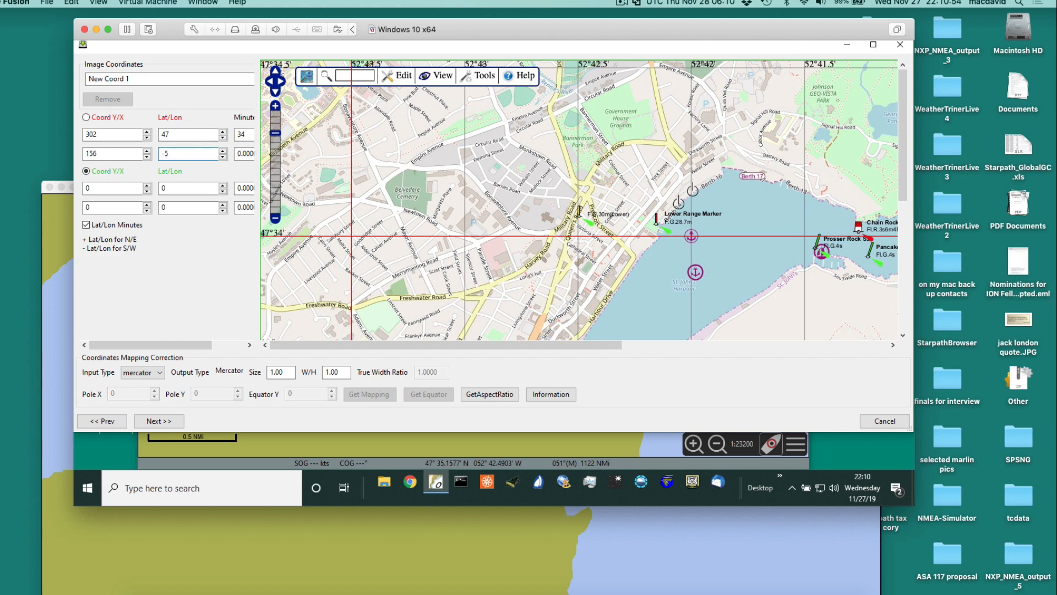
key(Tab)
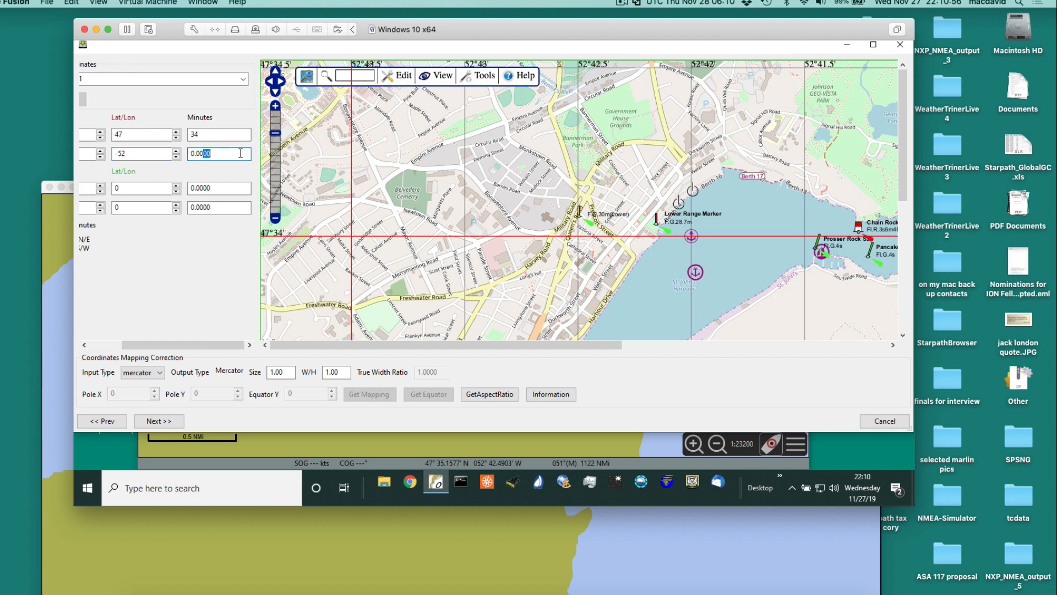
text(43.5)
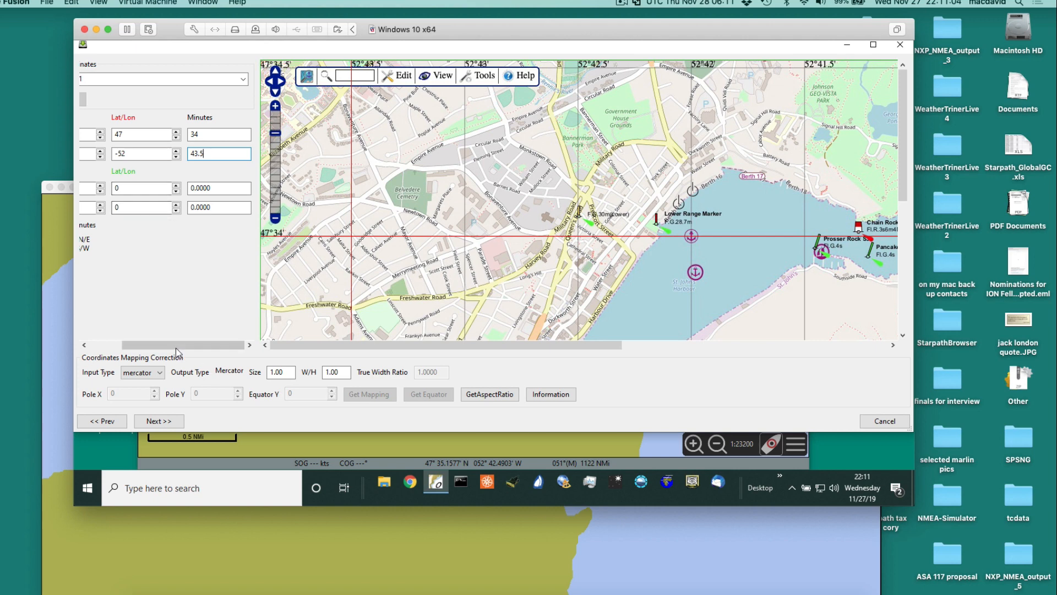
drag(172, 347, 139, 347)
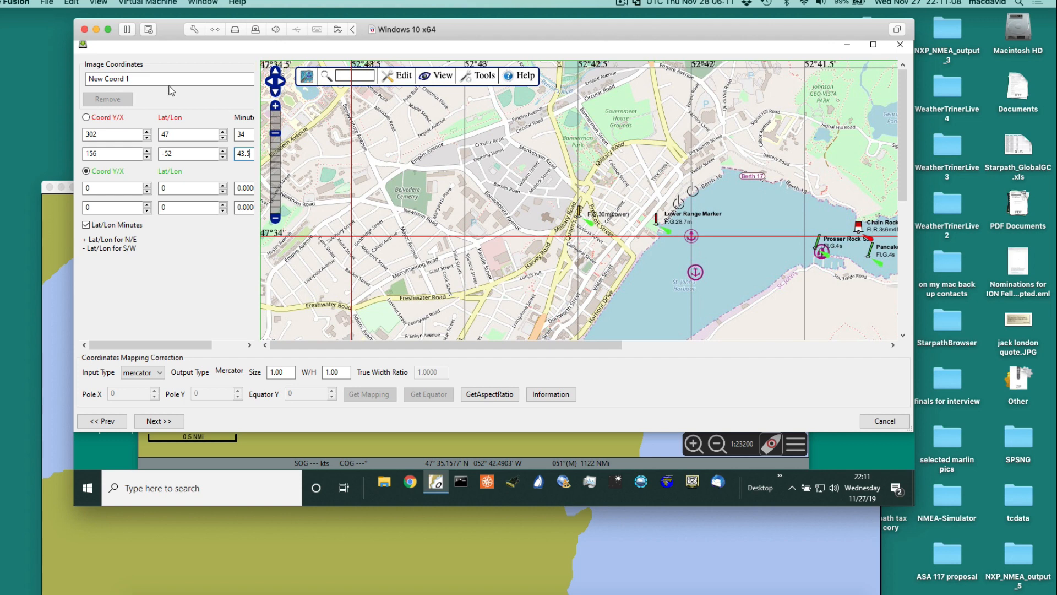
- Mark the second reference point at the 47°33' N, 52°39.5' W grid intersection near the map's southeast corner
click(86, 172)
drag(170, 344, 109, 350)
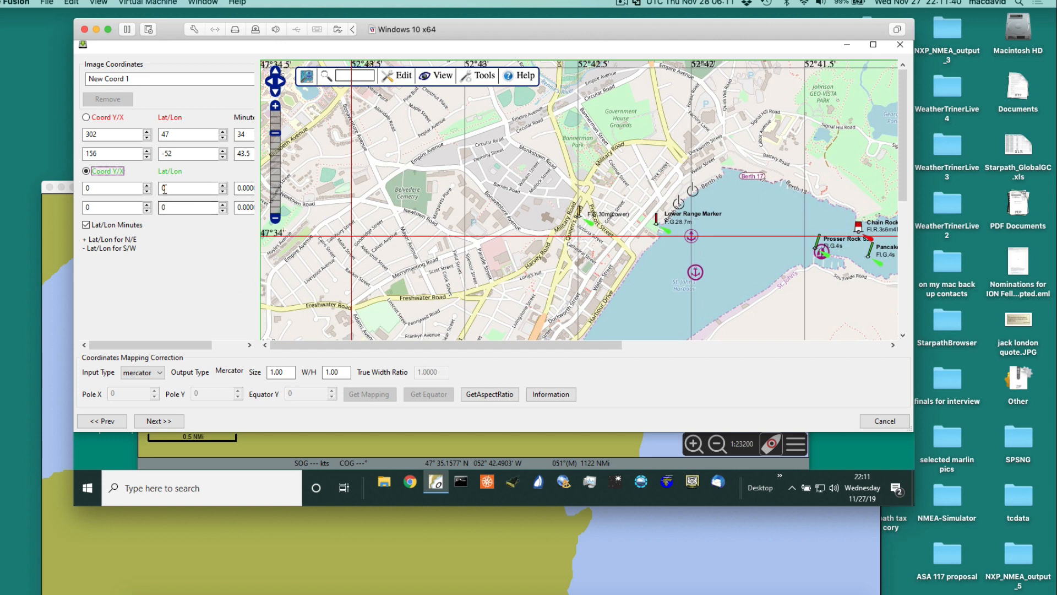
drag(200, 344, 144, 345)
drag(582, 349, 909, 347)
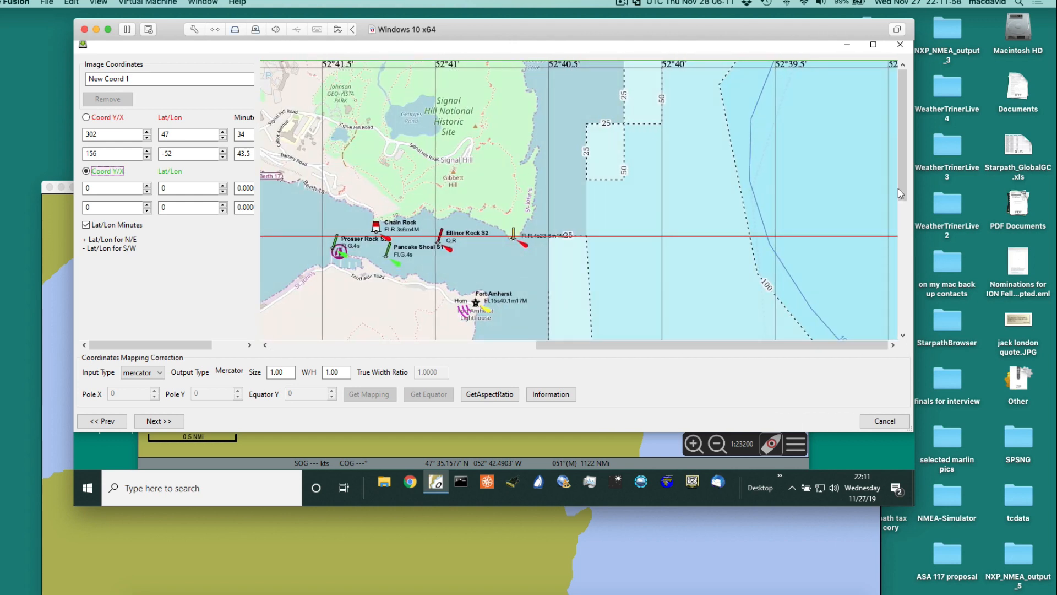
drag(897, 189, 778, 297)
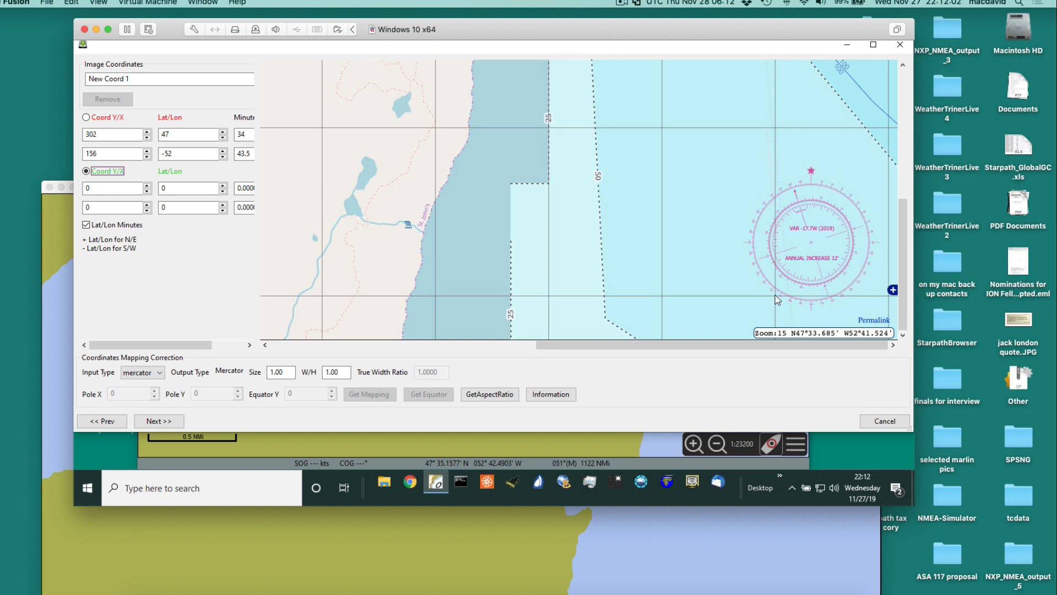
click(775, 296)
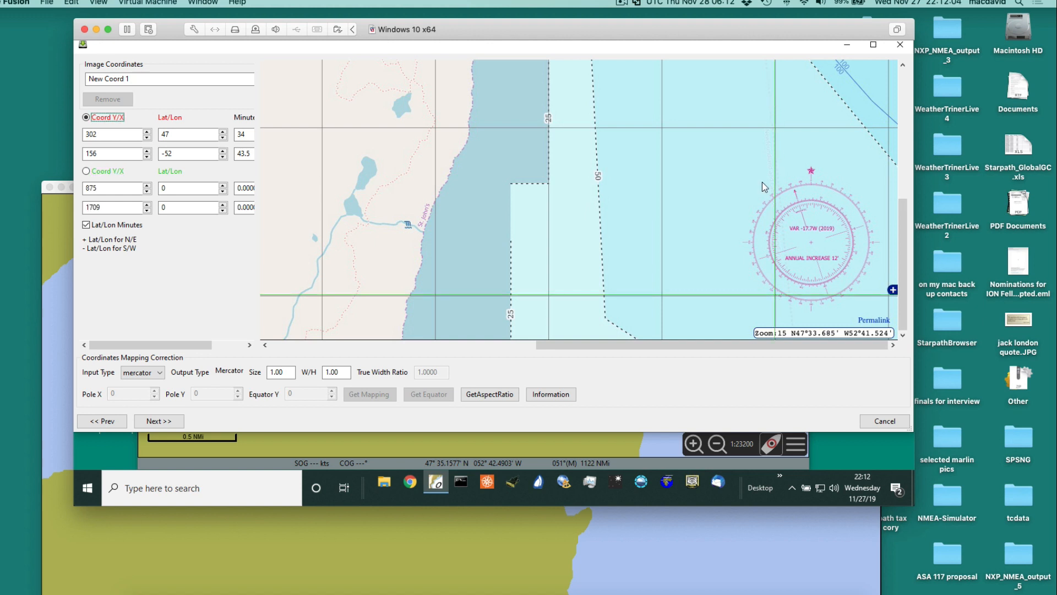
- Set the second reference point's latitude to 47 degrees and 33 minutes, matching its grid line
drag(683, 345, 417, 345)
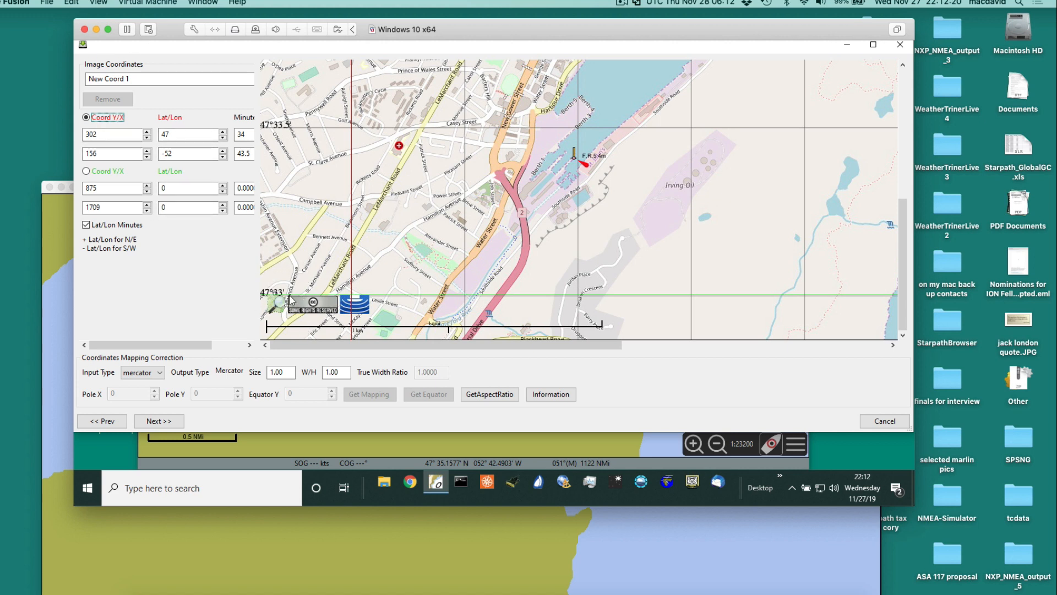
double_click(175, 188)
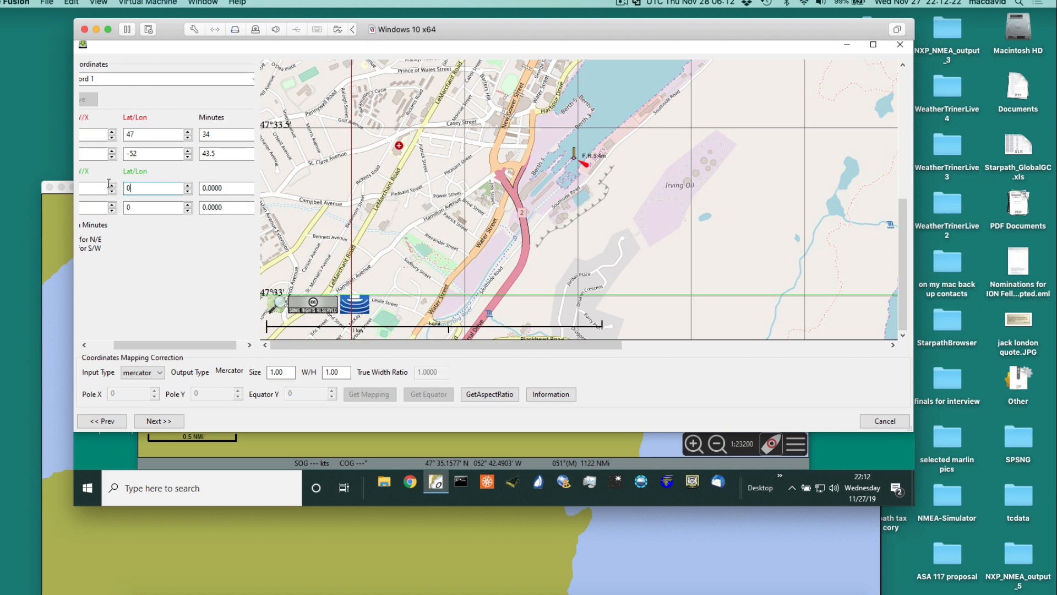
text(47)
key(Tab)
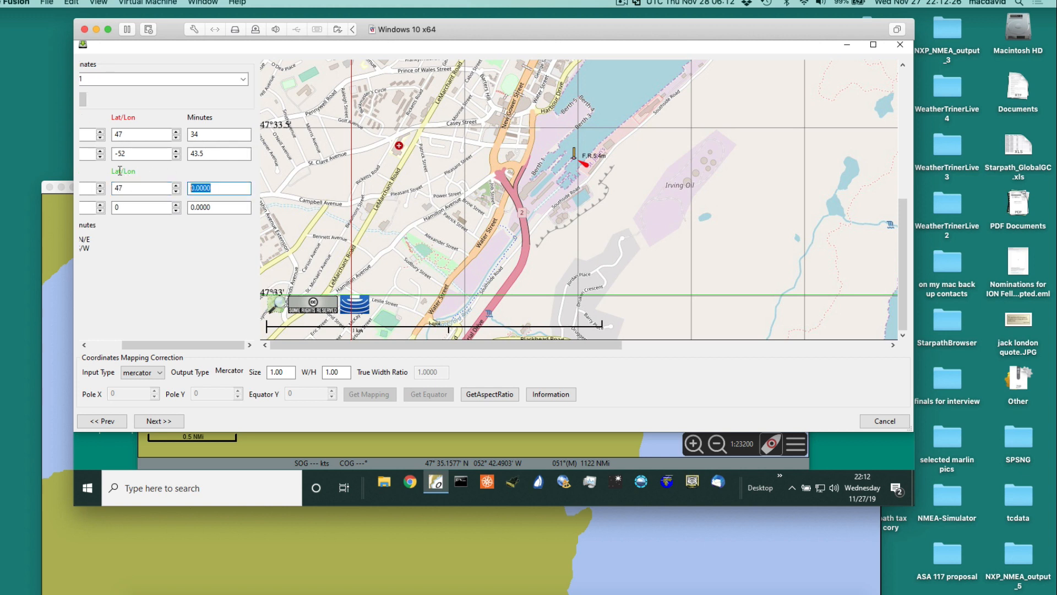
text(33)
scroll(135, 206, left, 3)
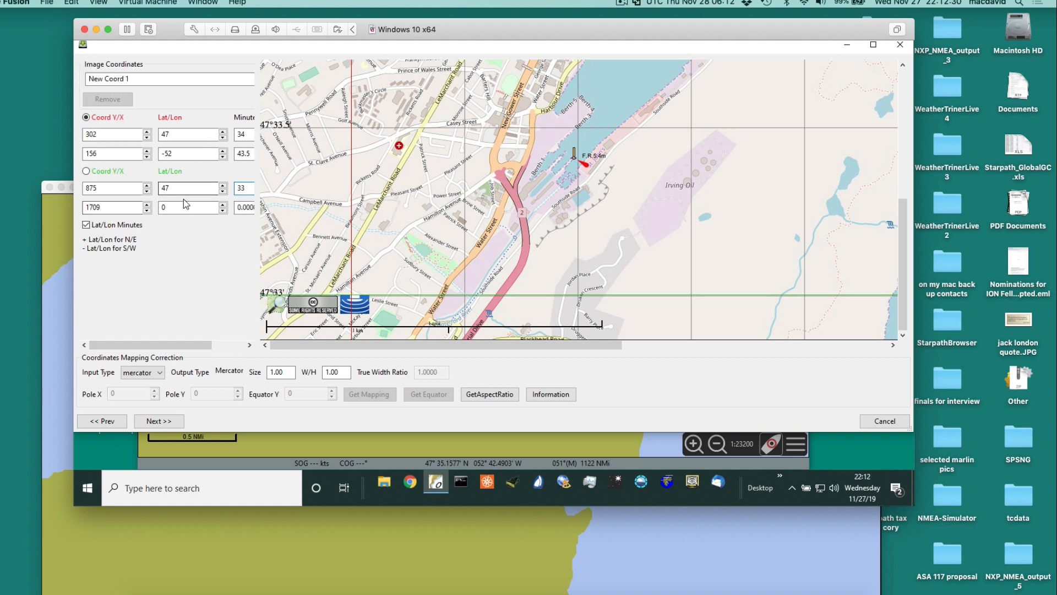
- Set the second reference point's longitude to -52 degrees and 39.5 minutes, matching its grid line
drag(428, 342, 704, 347)
click(904, 280)
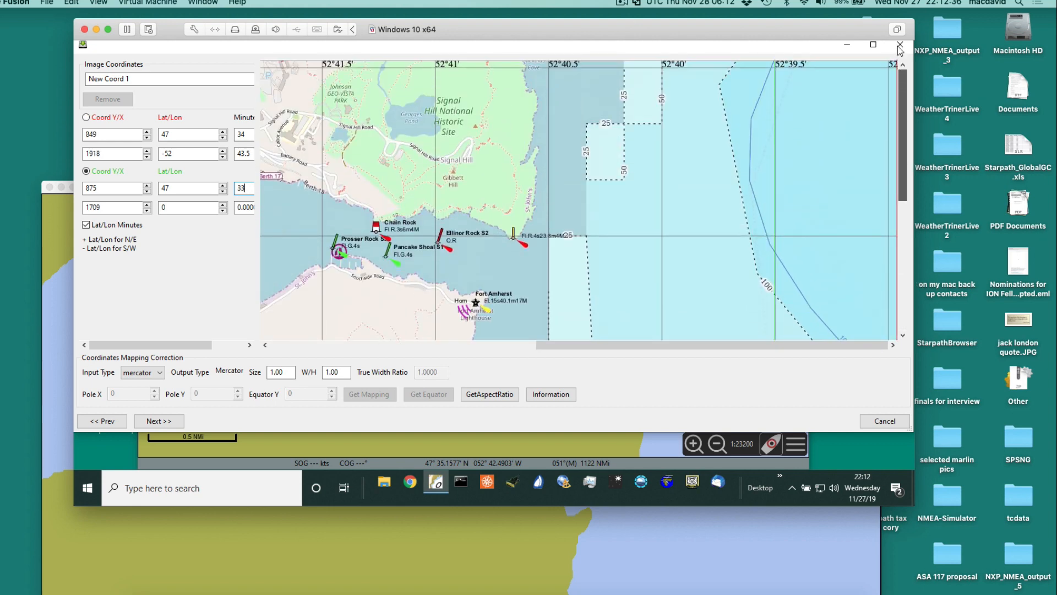
mouse_move(898, 47)
mouse_down()
mouse_move(899, 165)
mouse_move(900, 44)
mouse_up()
key(Tab)
key(Tab)
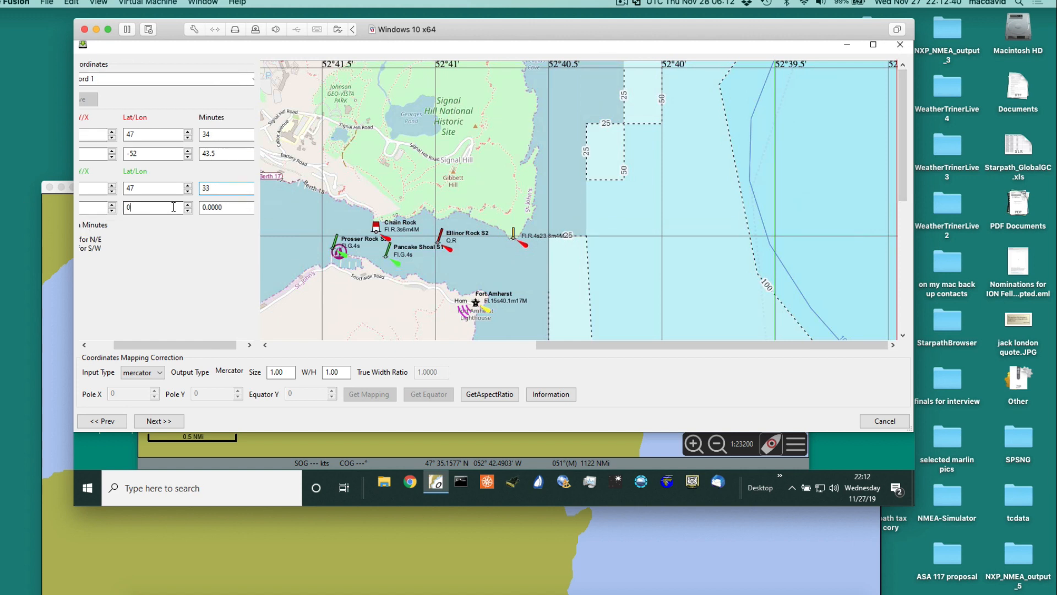
text(-52)
key(Tab)
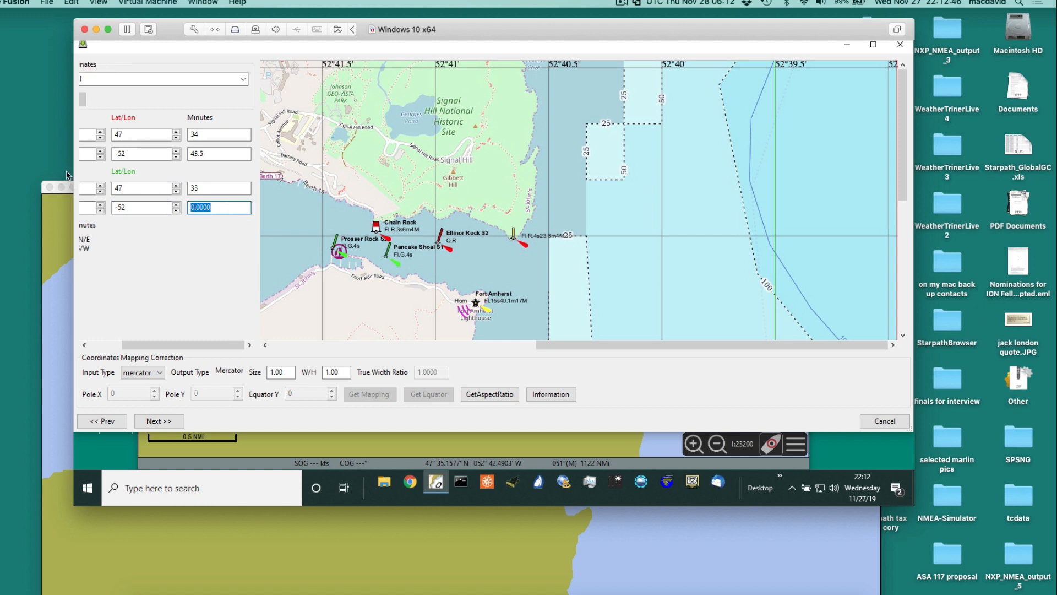
text(39.5)
drag(150, 346, 81, 336)
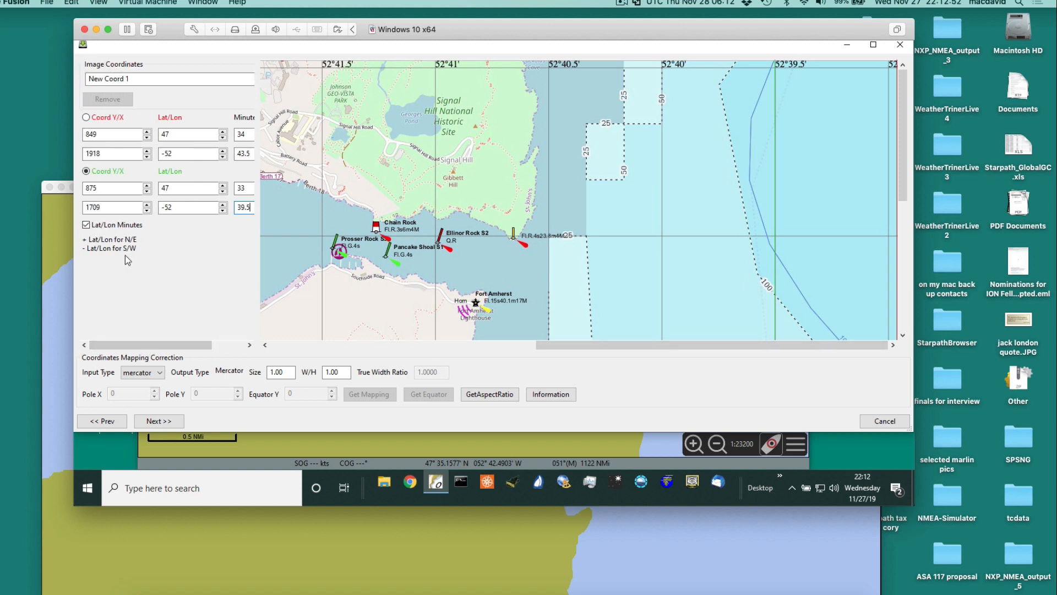
- Name the image coordinate set "st johns 33-map" and finish the wizard to overlay the image on the chart
click(142, 77)
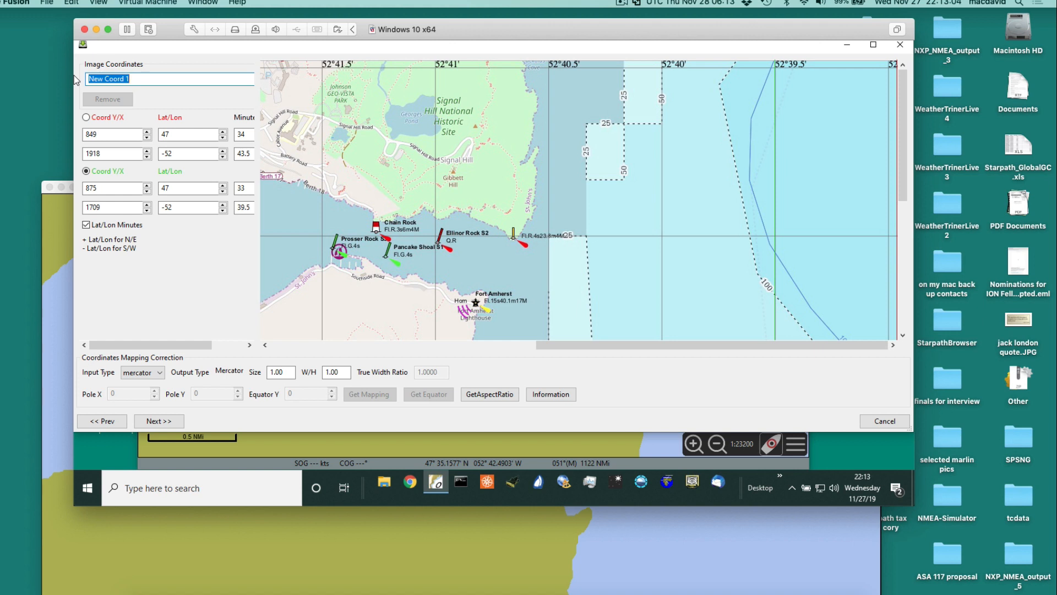
text(st joh)
key(BackSpace)
text(hns 33-map)
drag(221, 48, 207, 45)
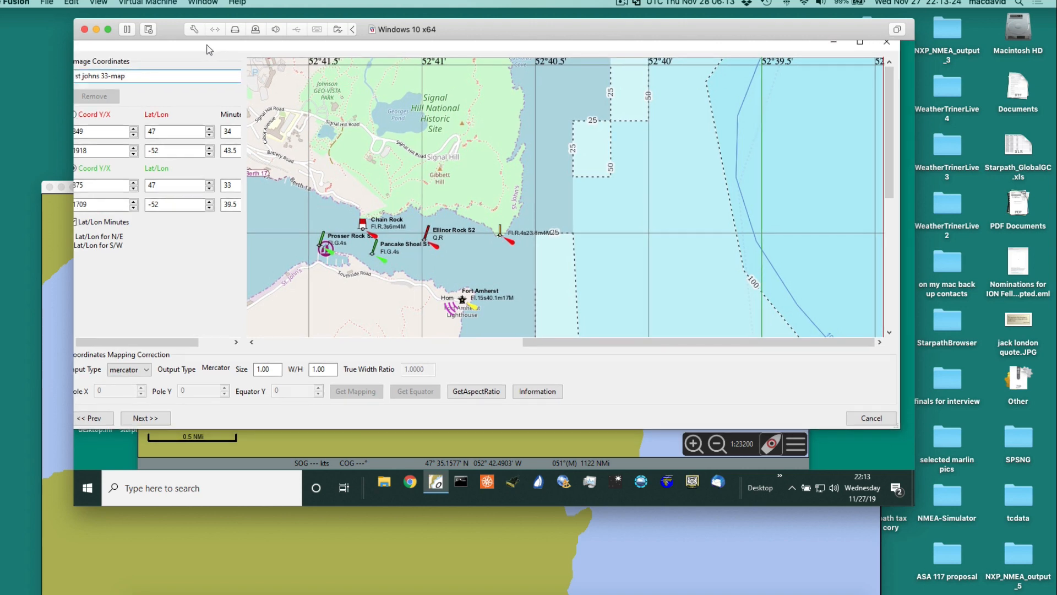
click(145, 418)
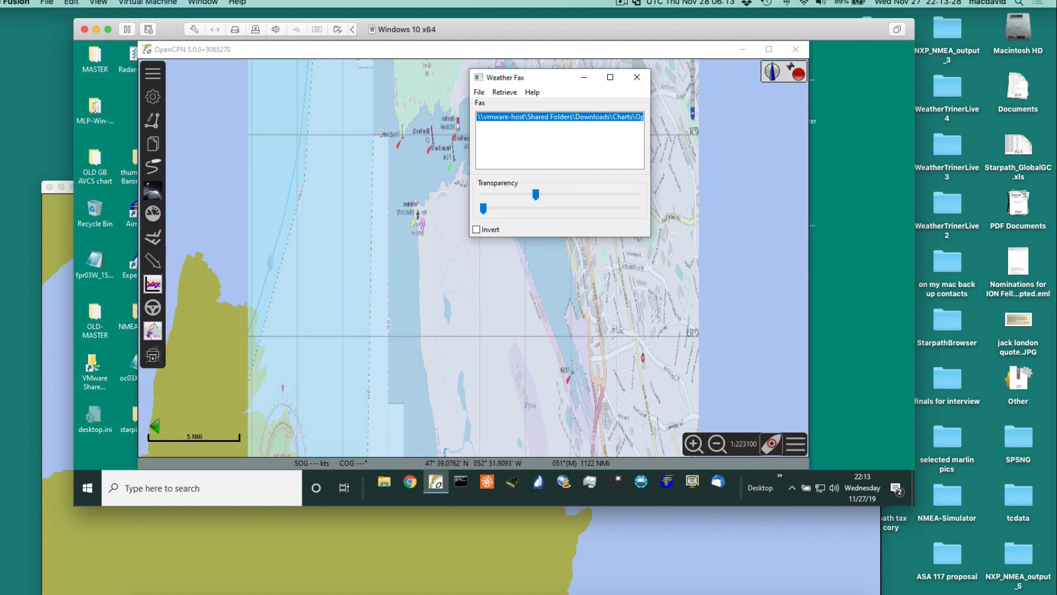
- Reopen the loaded fax image for editing and continue past image correction to its coordinates page
mouse_move(556, 76)
mouse_down()
mouse_move(858, 98)
mouse_move(560, 91)
mouse_up()
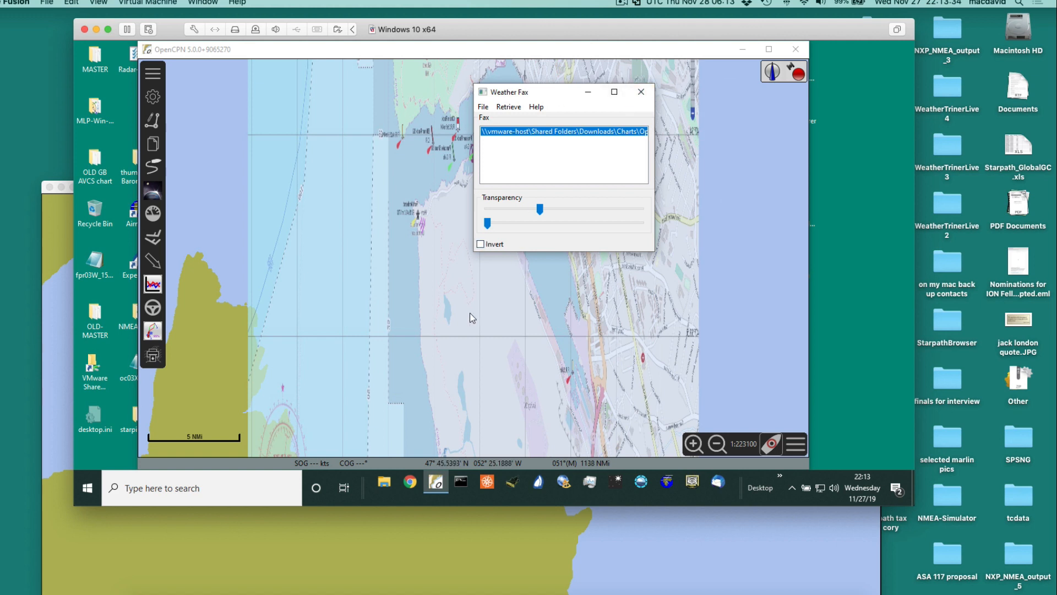
click(483, 108)
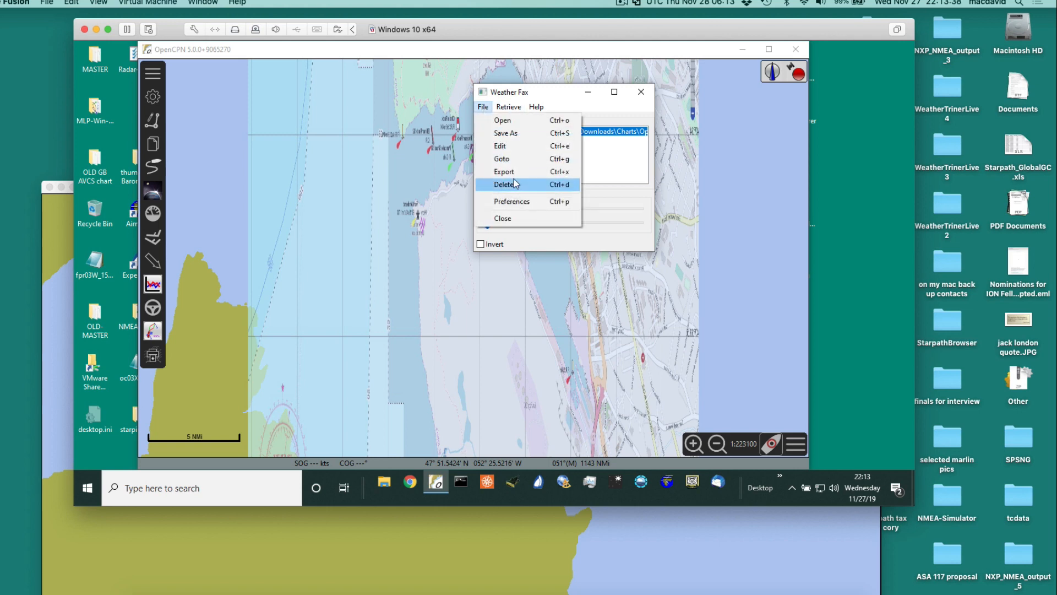
click(501, 146)
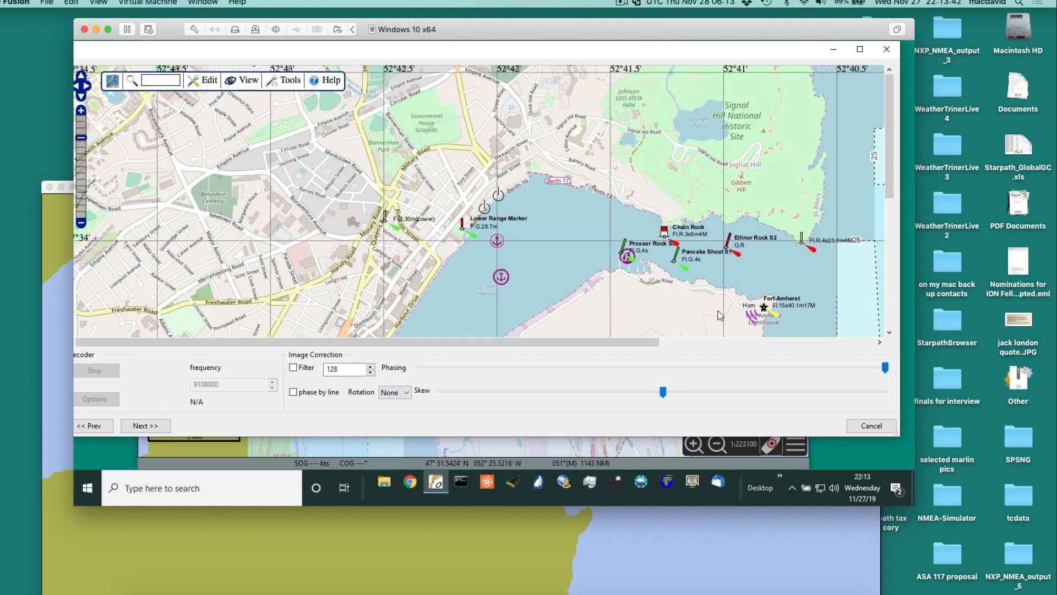
click(137, 426)
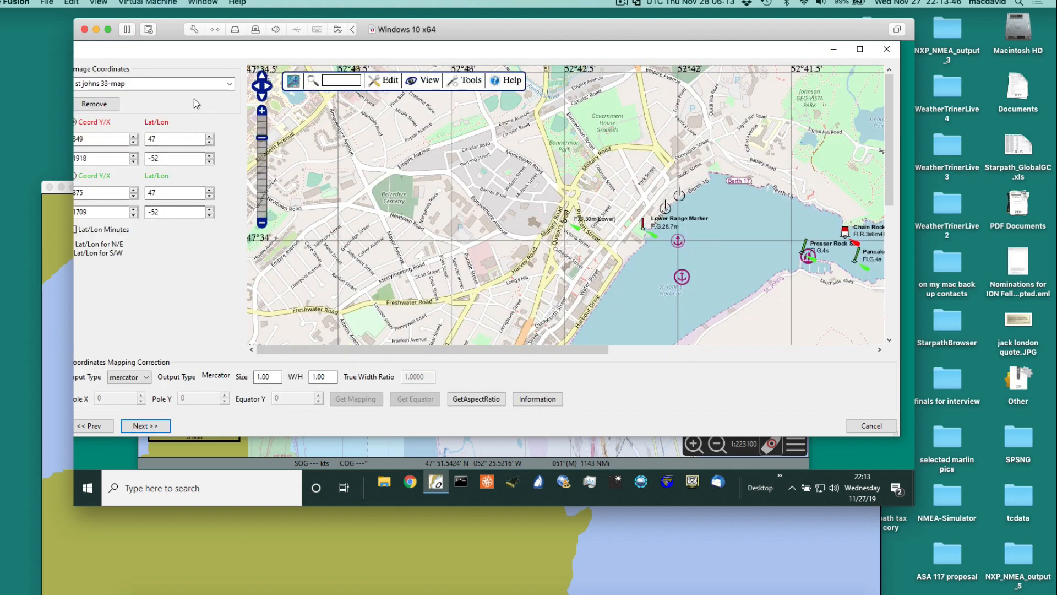
drag(197, 50, 319, 48)
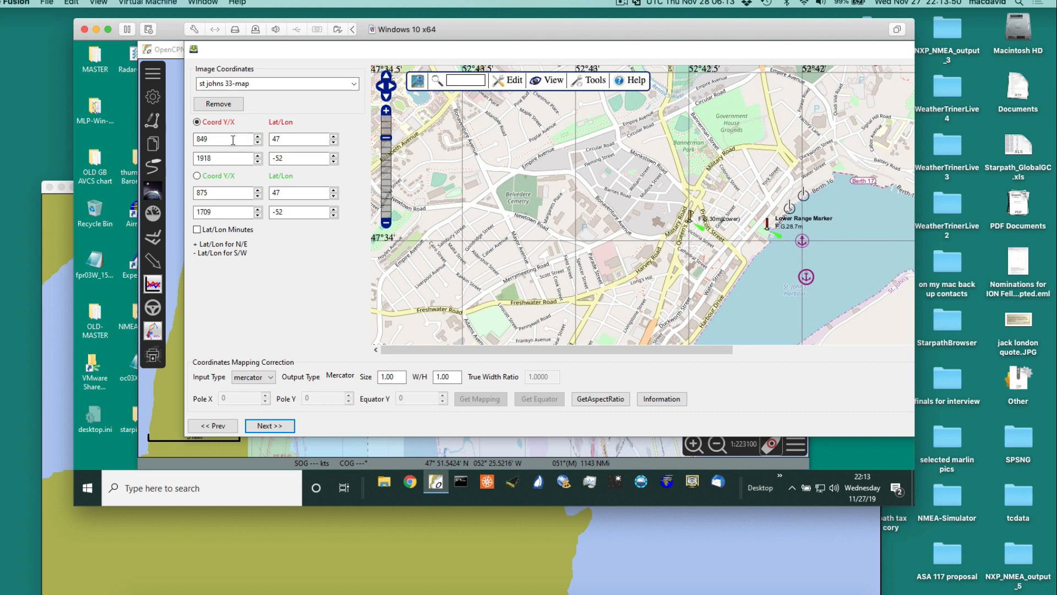
- Correct the first reference point's image coordinates to Y 300 and X 156, matching its grid intersection
double_click(233, 139)
text(300)
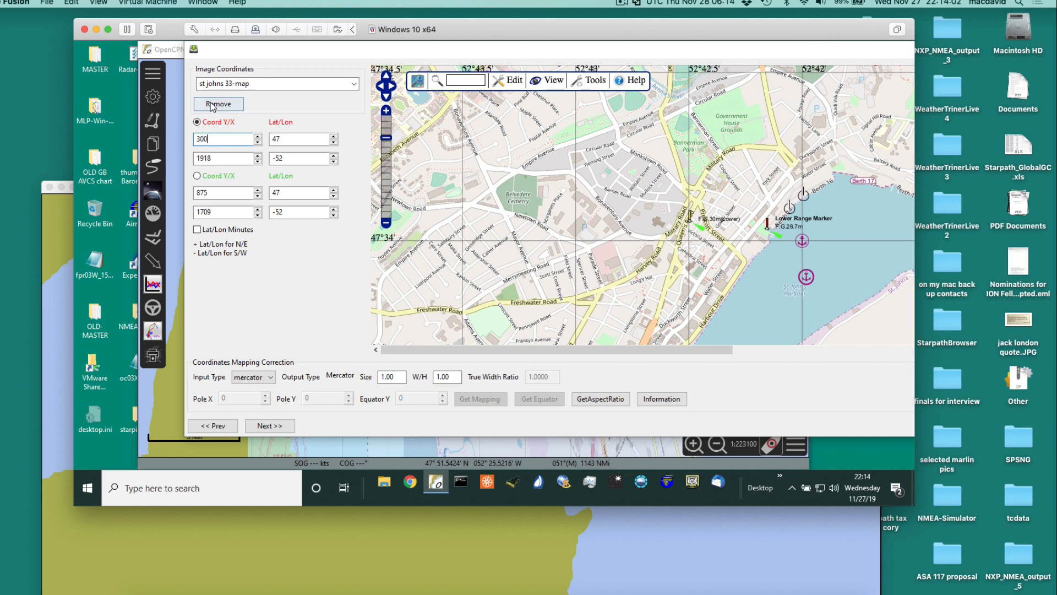
click(269, 83)
click(270, 84)
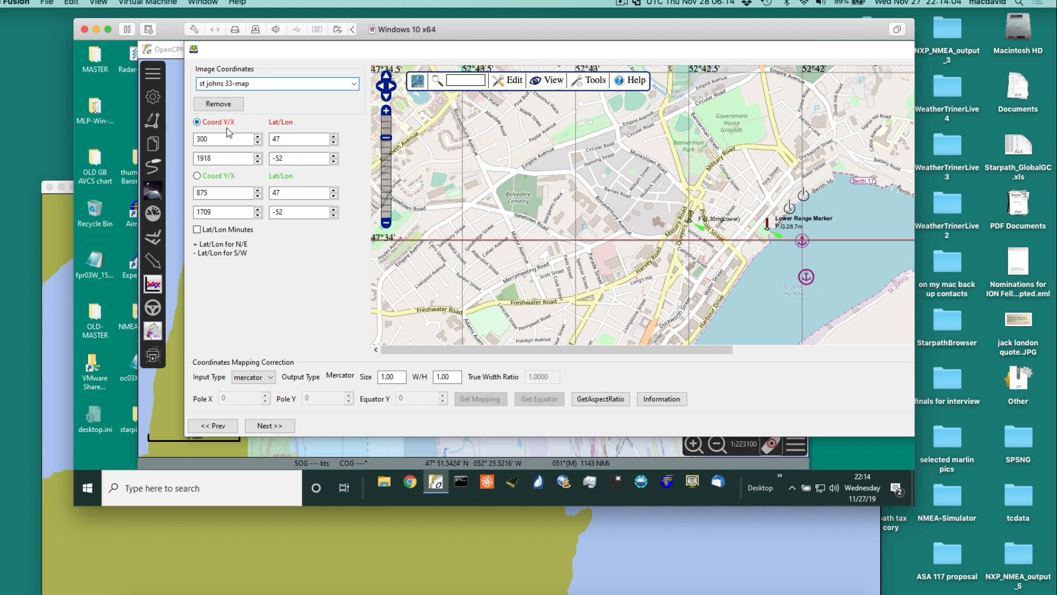
drag(220, 140, 187, 158)
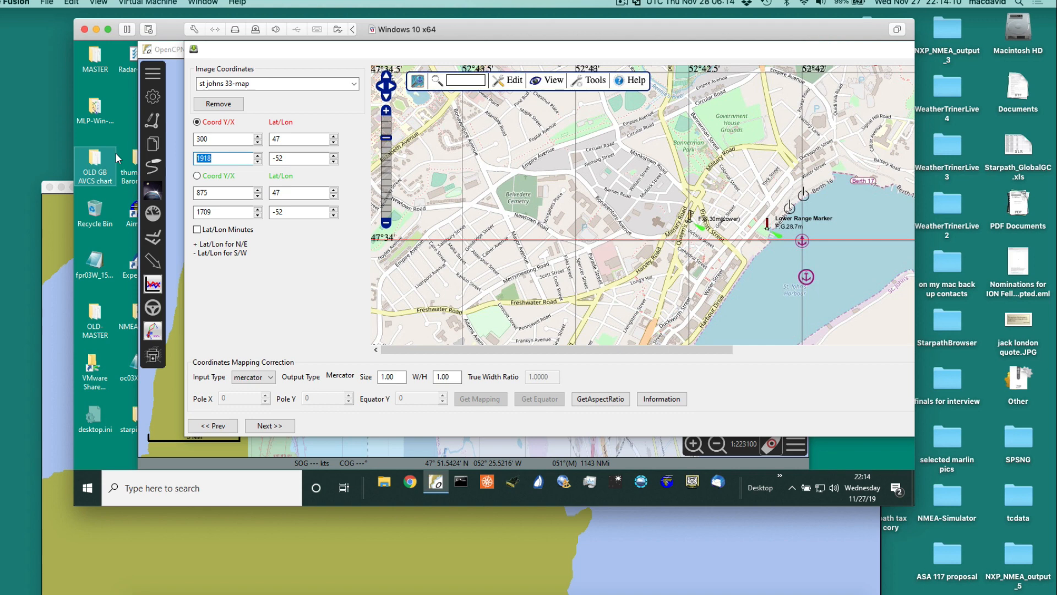
text(156)
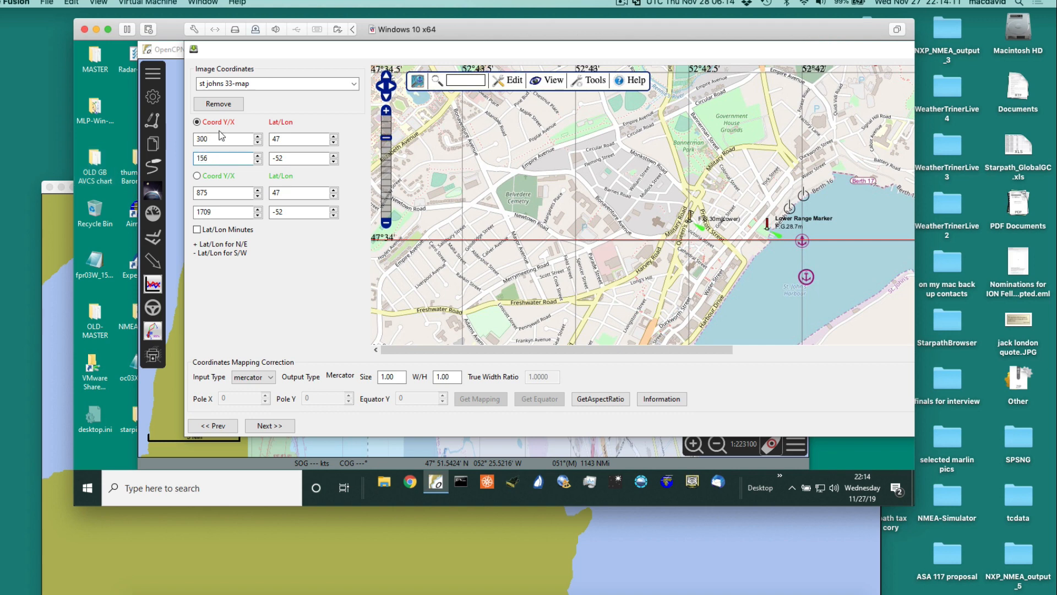
- Enable latitude/longitude minutes for the reference points and finish the wizard to apply the corrected coordinates
click(284, 140)
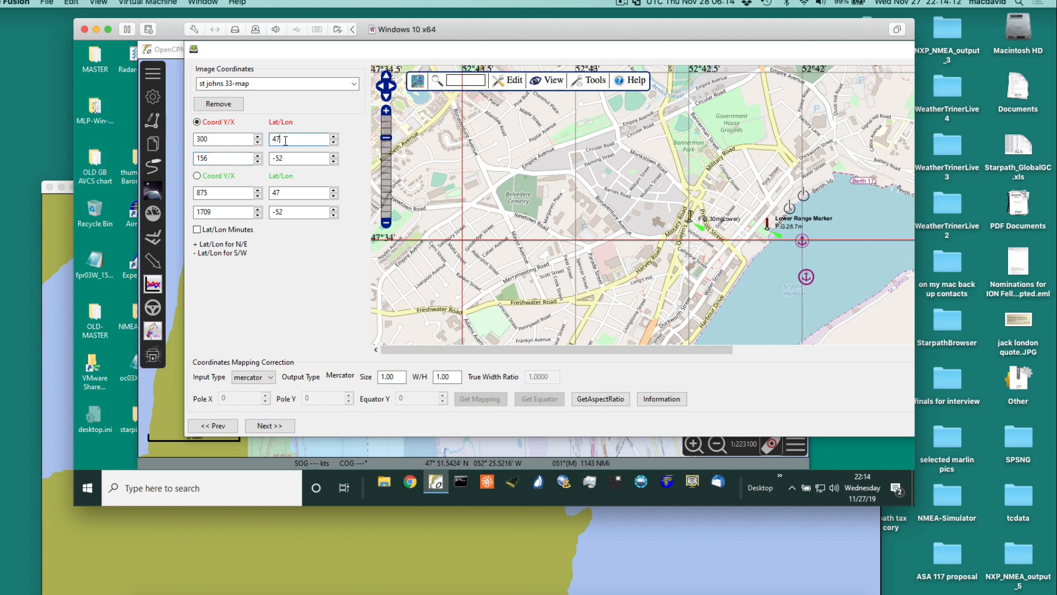
click(197, 230)
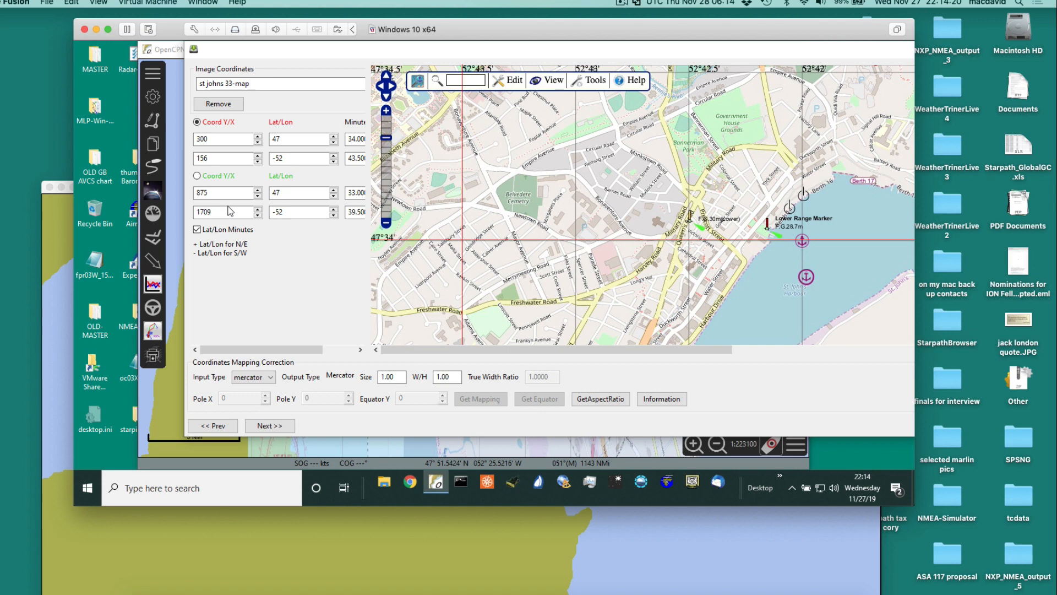
click(210, 192)
click(276, 428)
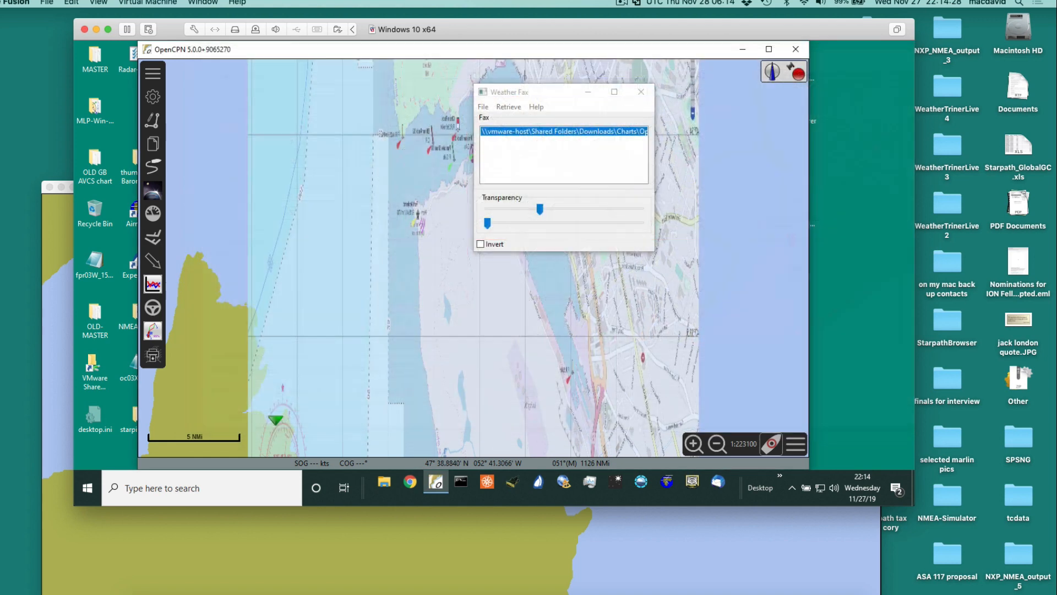
- Locate the georeferenced St. John's image on the chart, move the Weather Fax window clear of it, and examine its coastline alignment
scroll(425, 391, down, 2)
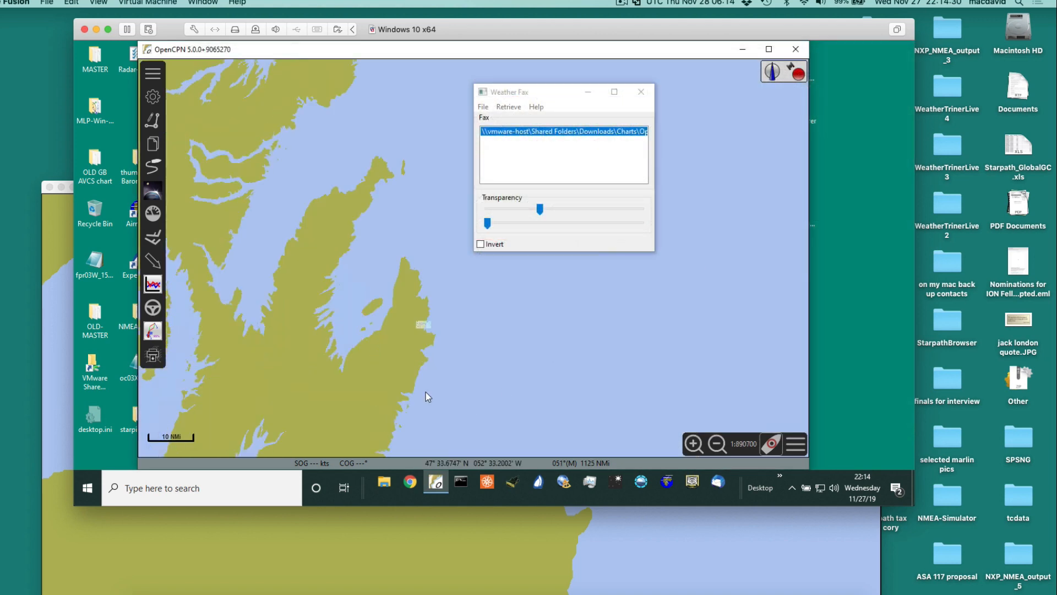
scroll(440, 329, up, 2)
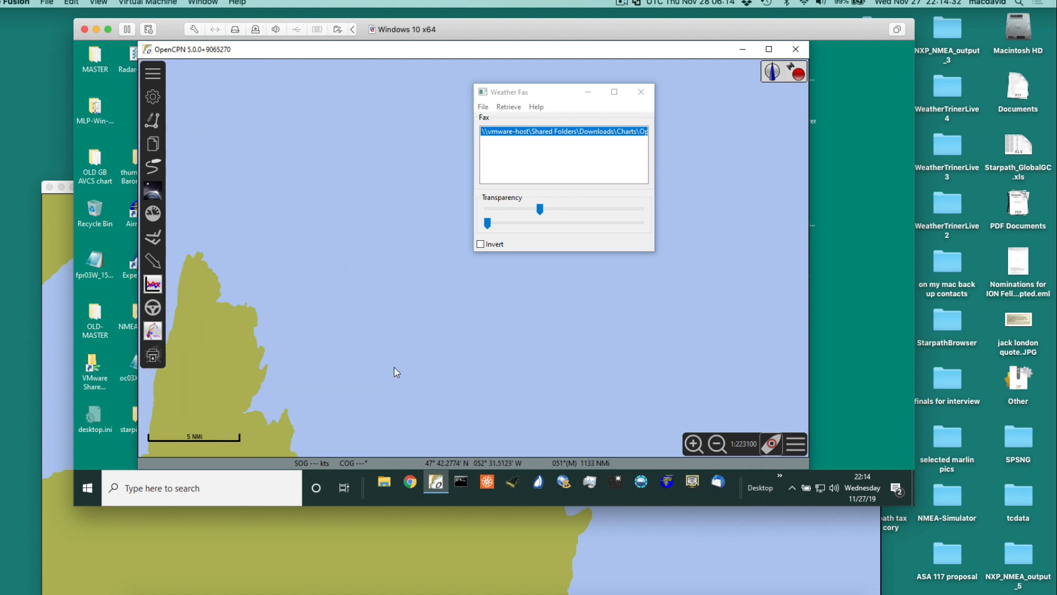
scroll(397, 372, up, 3)
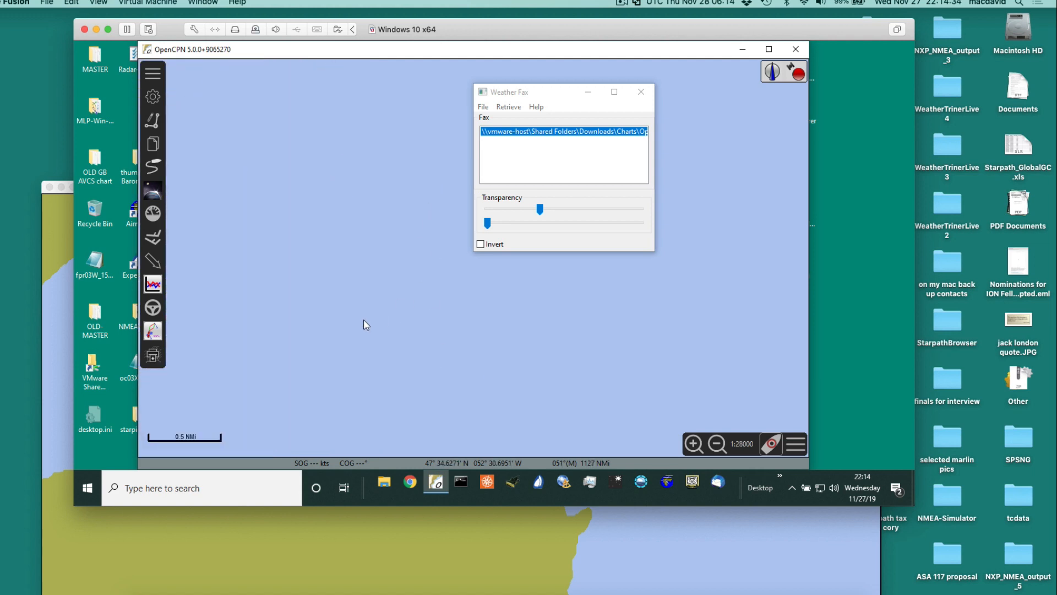
drag(316, 340, 638, 241)
drag(325, 313, 533, 300)
drag(552, 93, 779, 86)
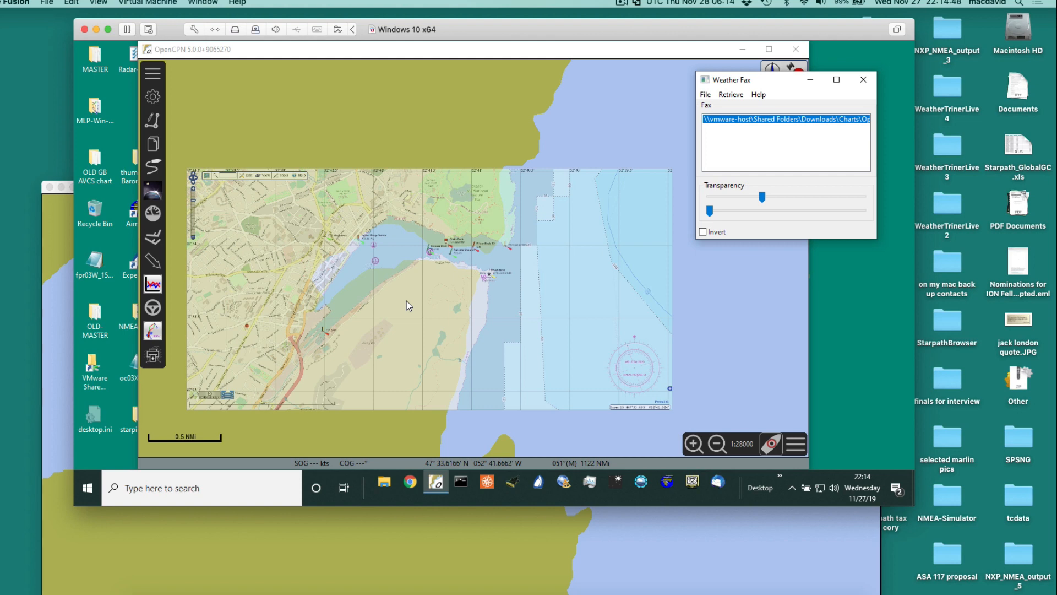
scroll(406, 301, up, 2)
scroll(407, 301, down, 2)
- Export the georeferenced fax image as "st johns 33-map.kap" in the OpenSeaMap "st johns" folder
click(704, 94)
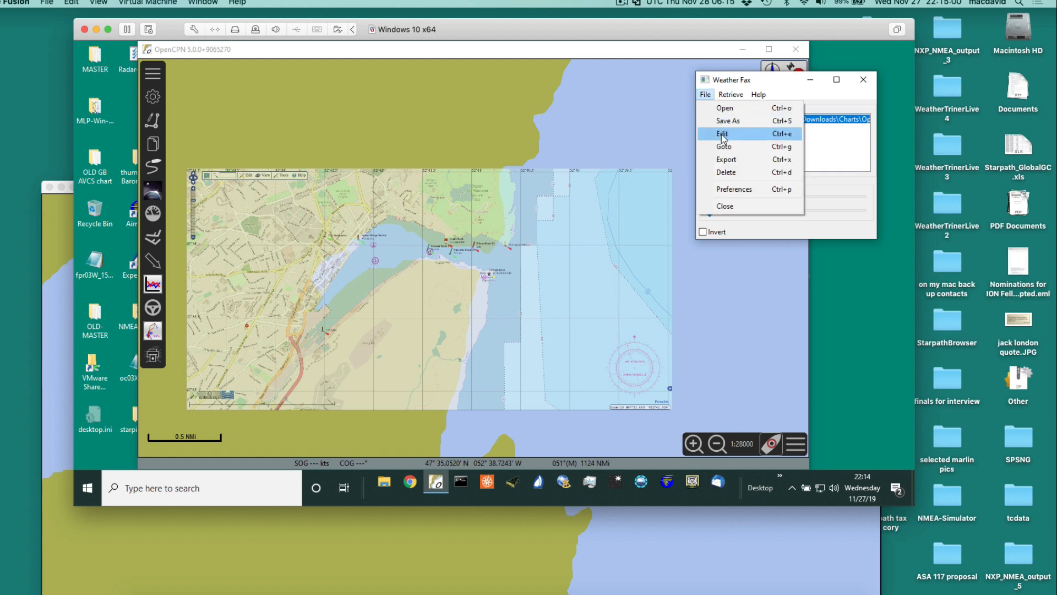
click(722, 160)
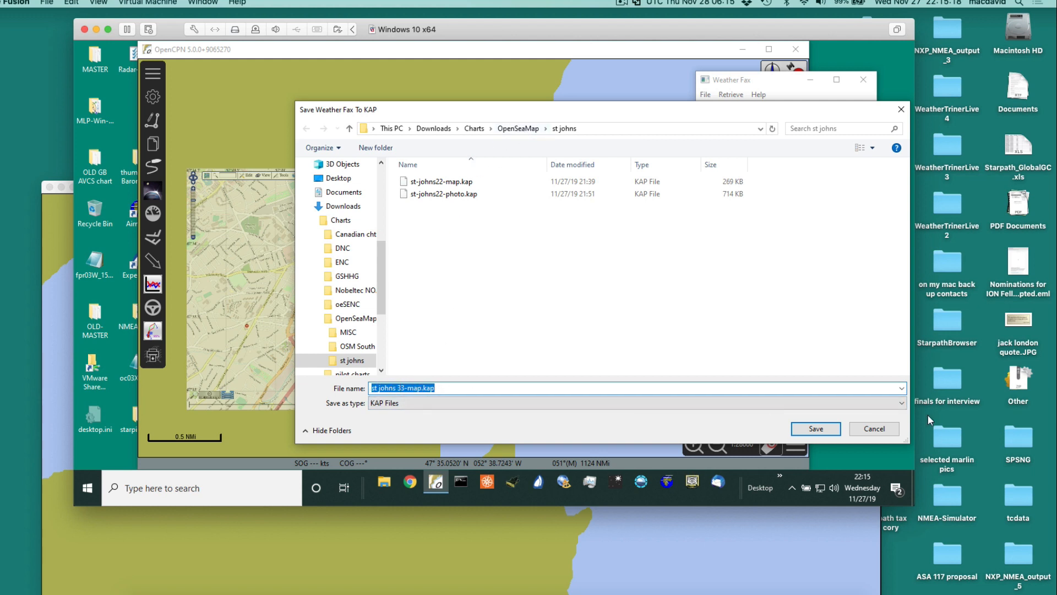
click(816, 429)
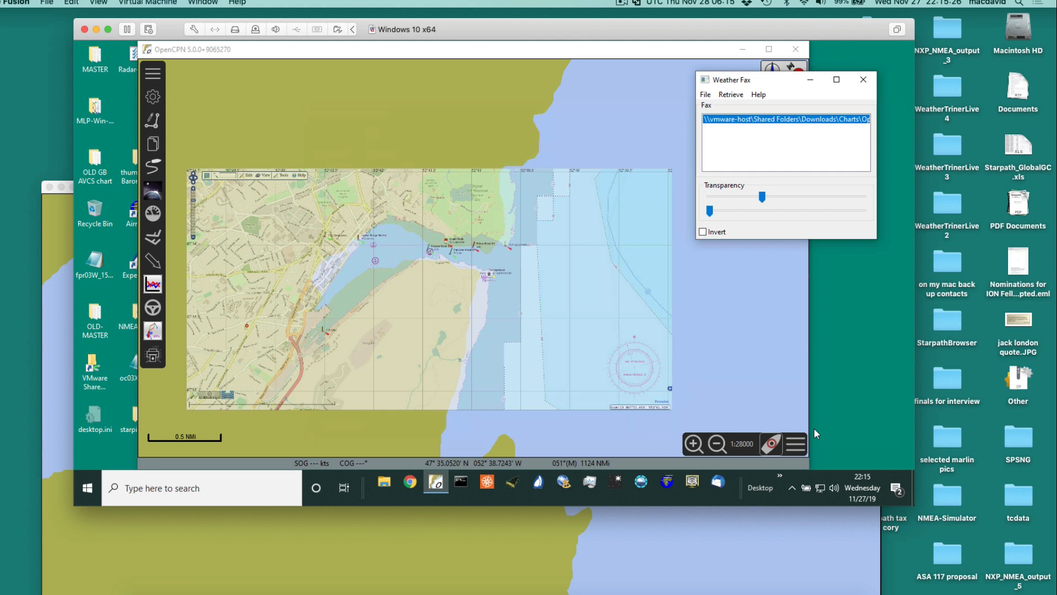
click(428, 121)
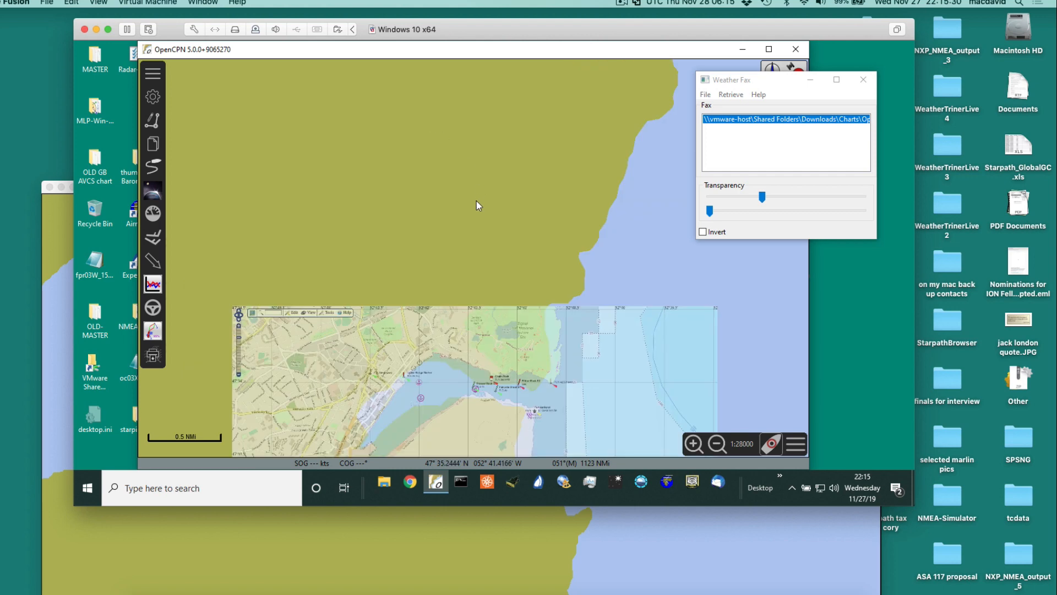
scroll(477, 201, down, 3)
scroll(476, 200, up, 3)
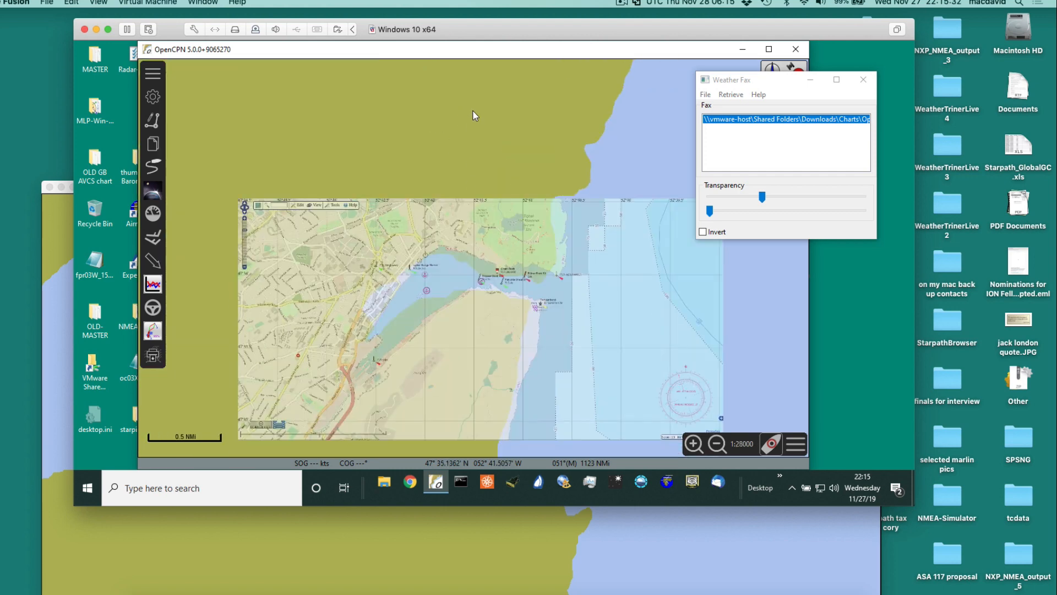
drag(477, 232, 476, 226)
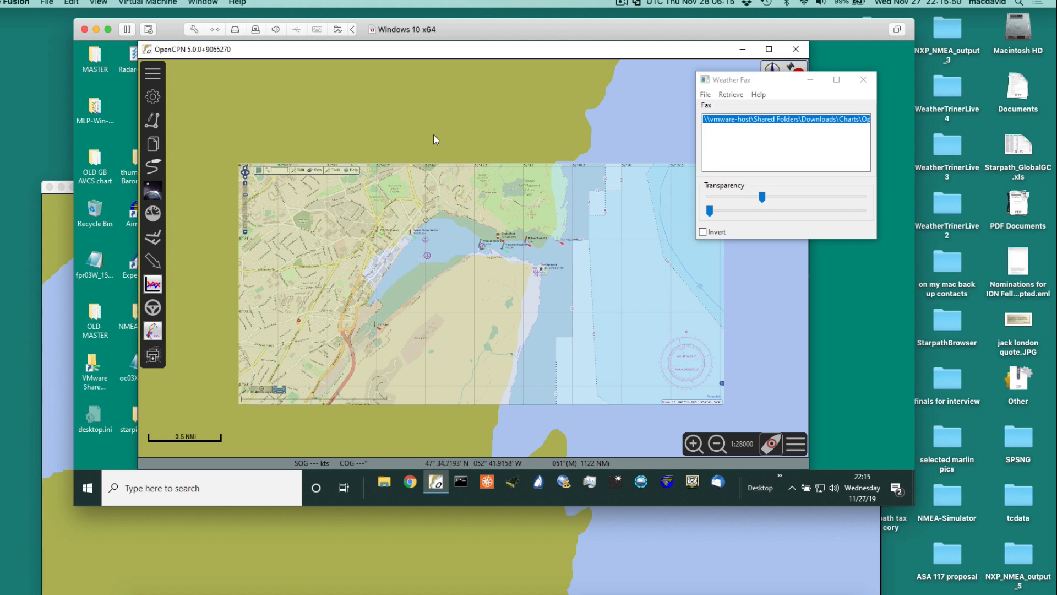
- Switch to the OpenCPN 5.0.1 window on the Mac and open its chart file options
click(346, 528)
drag(370, 186, 404, 111)
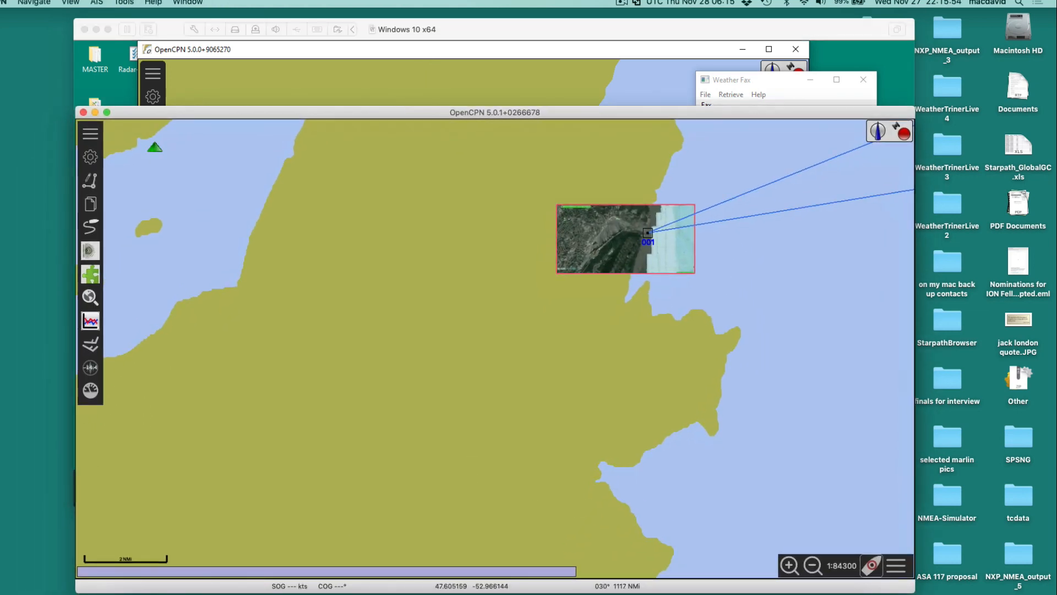
click(91, 157)
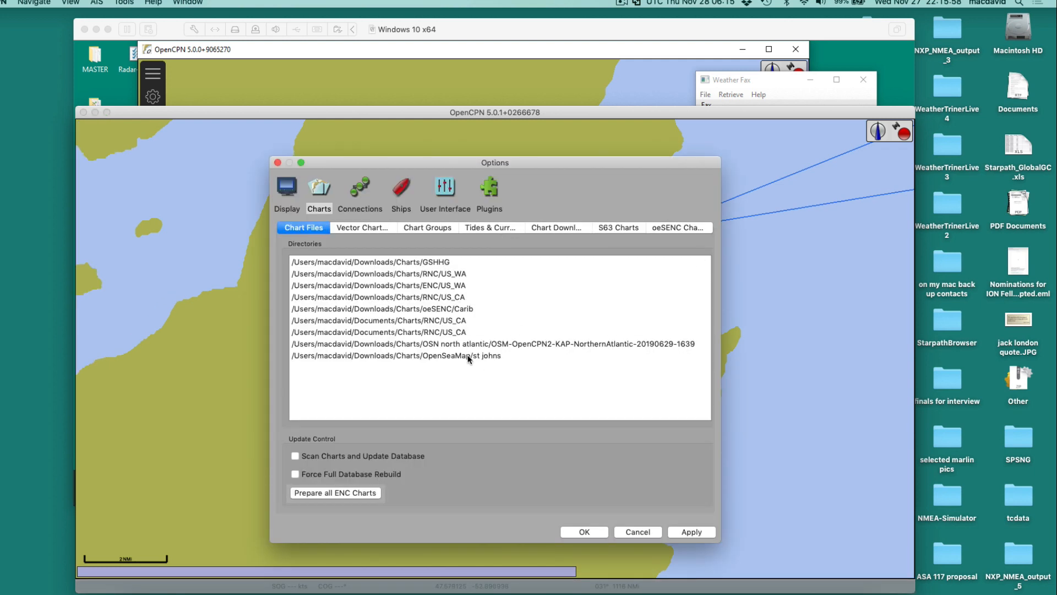
- Widen the Options window, remove the OpenSeaMap/st johns directory from the chart directories, and accept the change
click(444, 355)
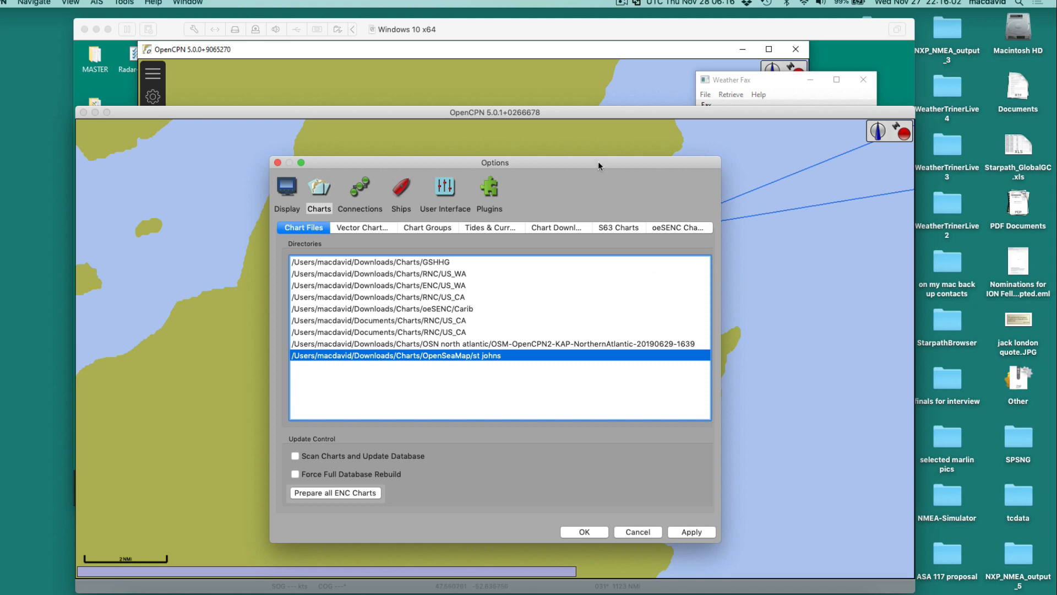
drag(598, 162, 494, 137)
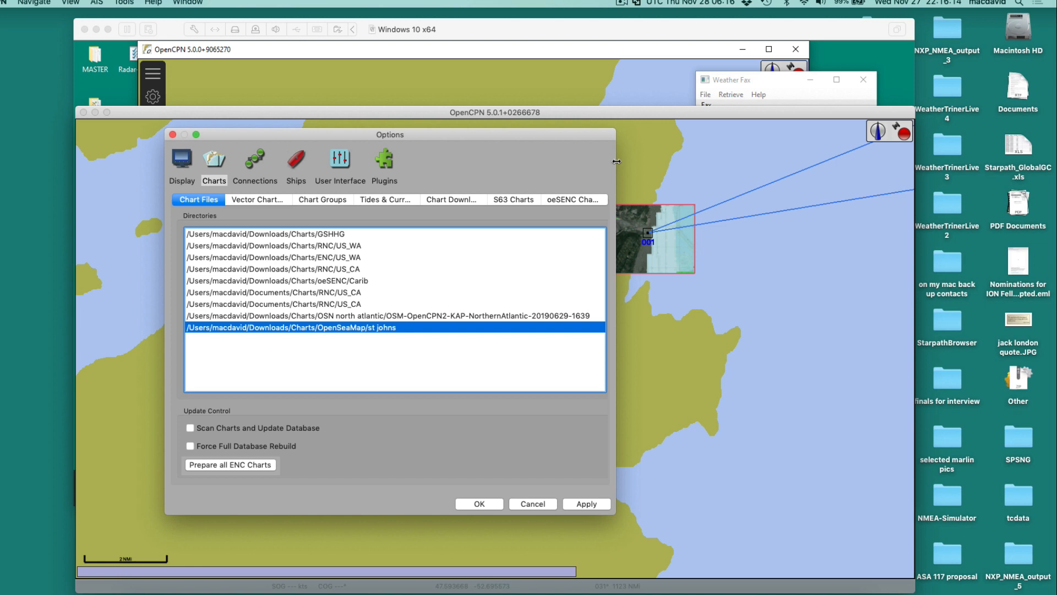
drag(546, 133, 514, 133)
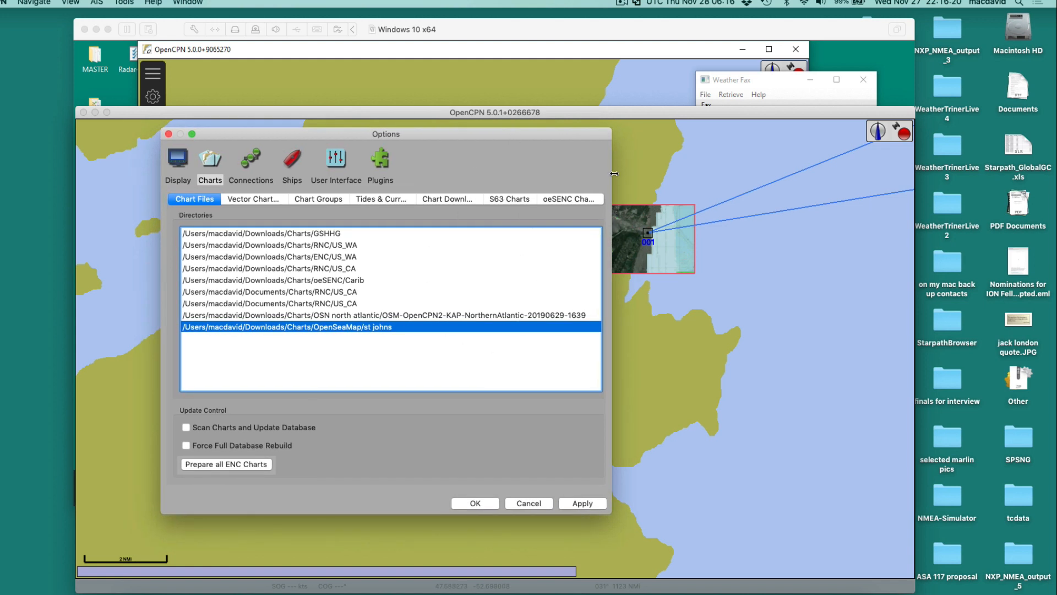
drag(634, 173, 783, 176)
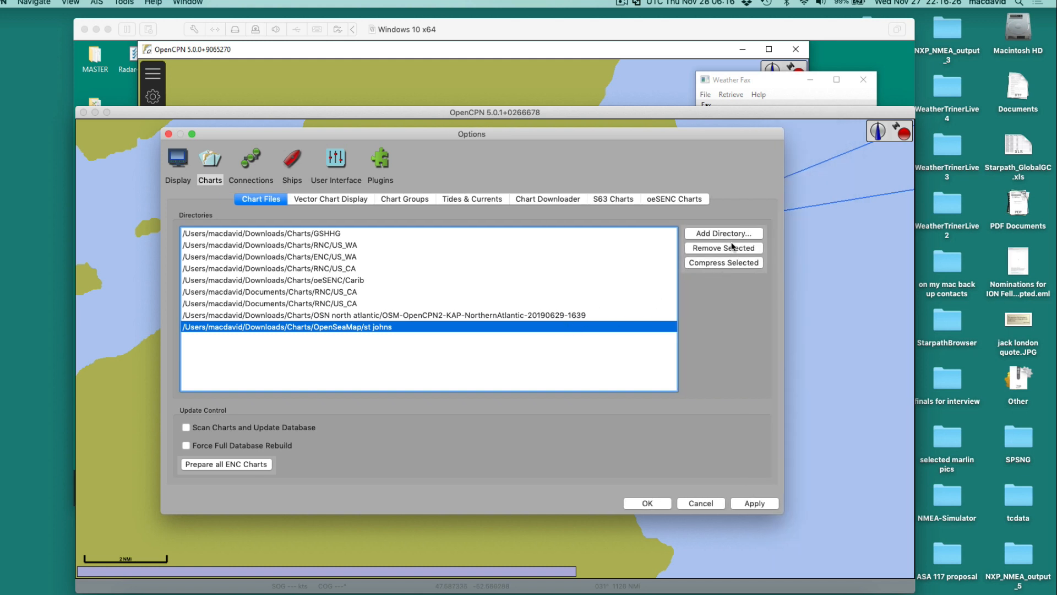
click(711, 248)
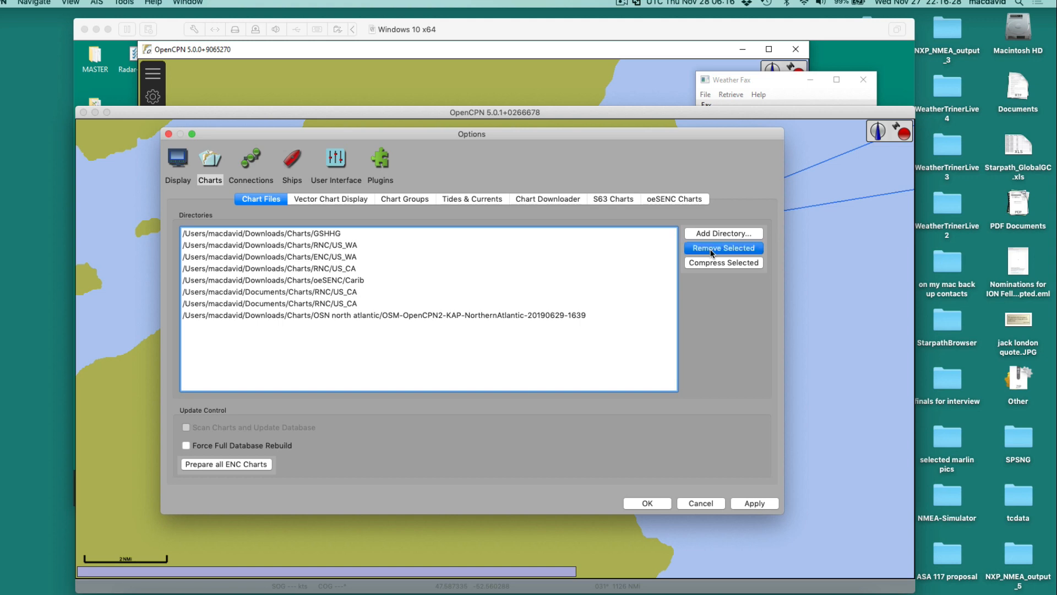
click(647, 503)
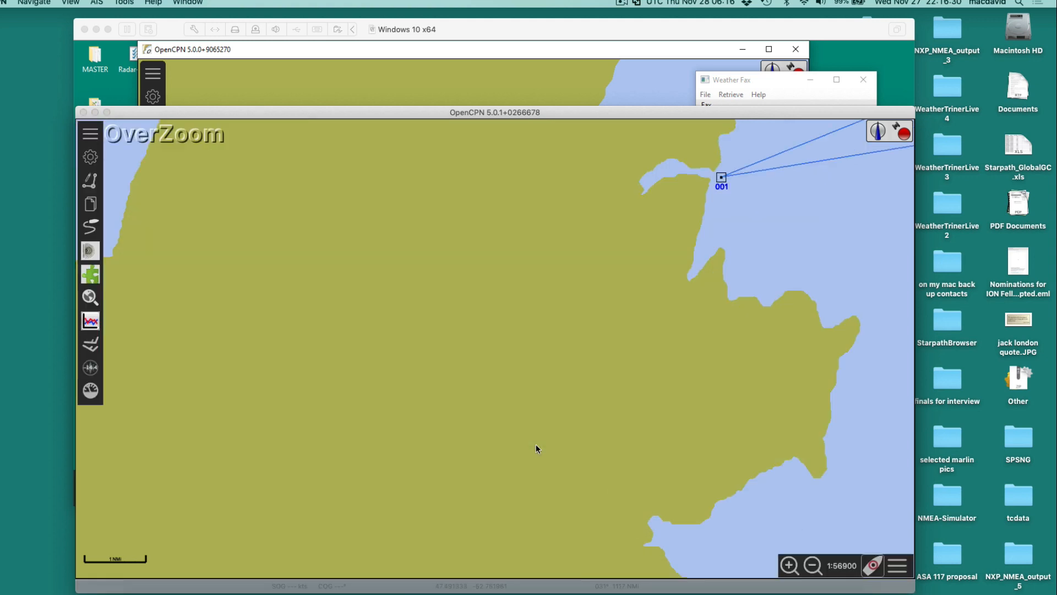
- Switch to Finder and locate the exported "st johns 33-map.kap" in the OpenSeaMap "st johns" folder
drag(402, 106, 434, 65)
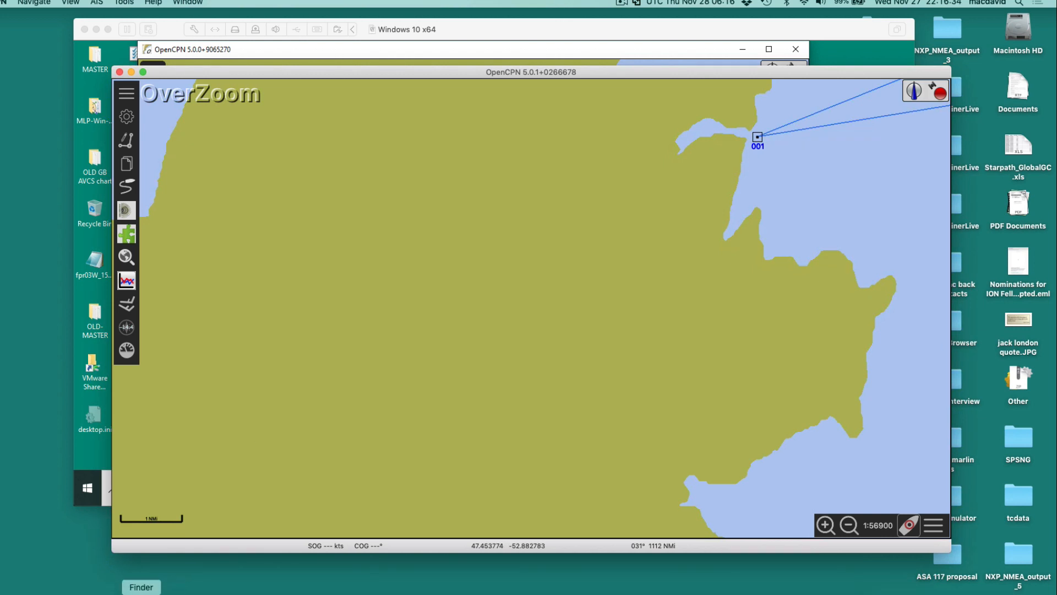
click(141, 593)
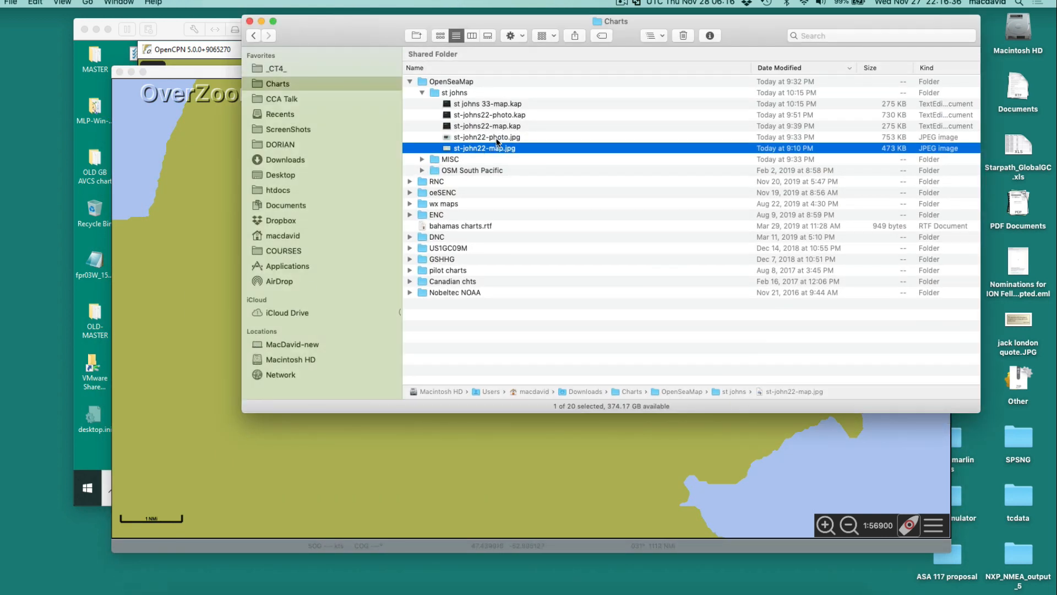
click(471, 105)
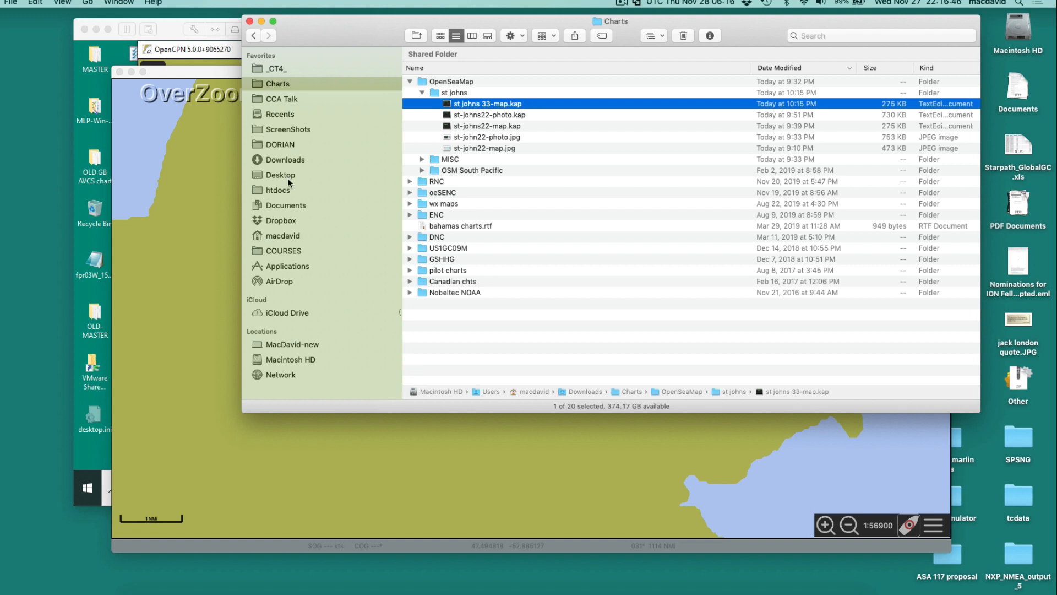
click(197, 194)
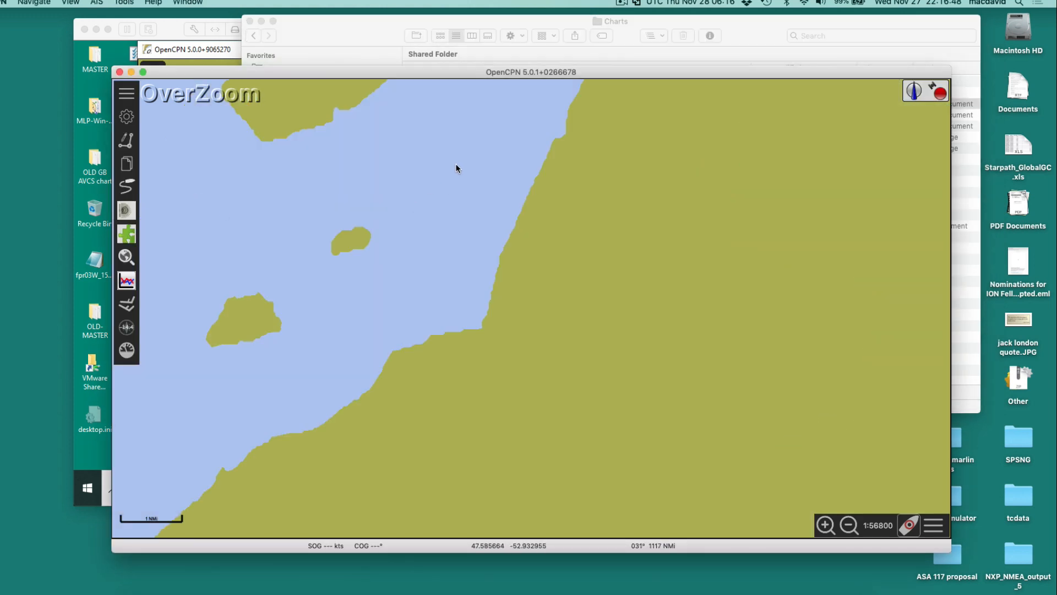
click(126, 118)
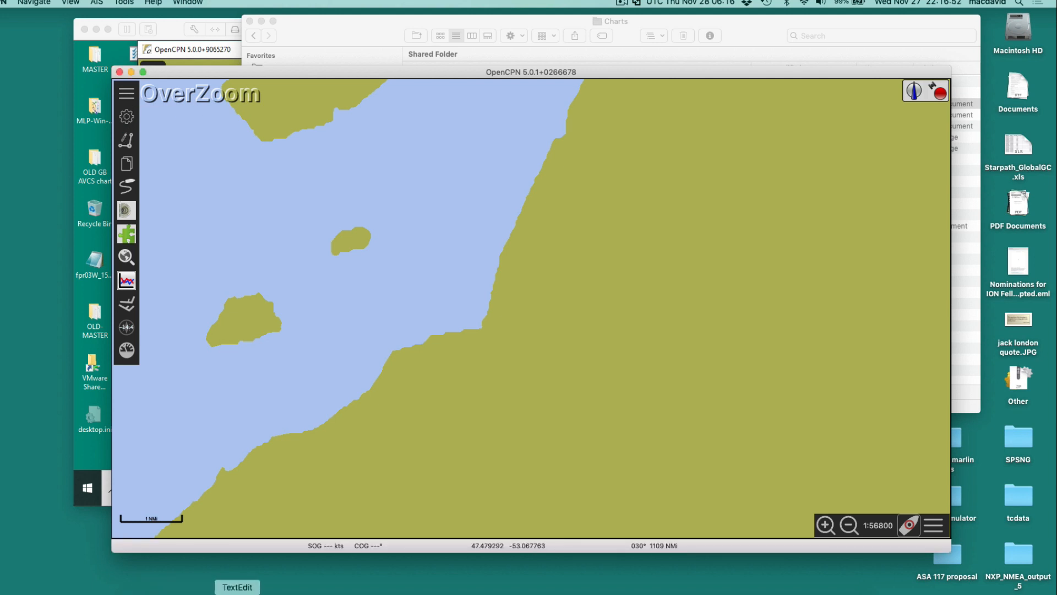
click(141, 593)
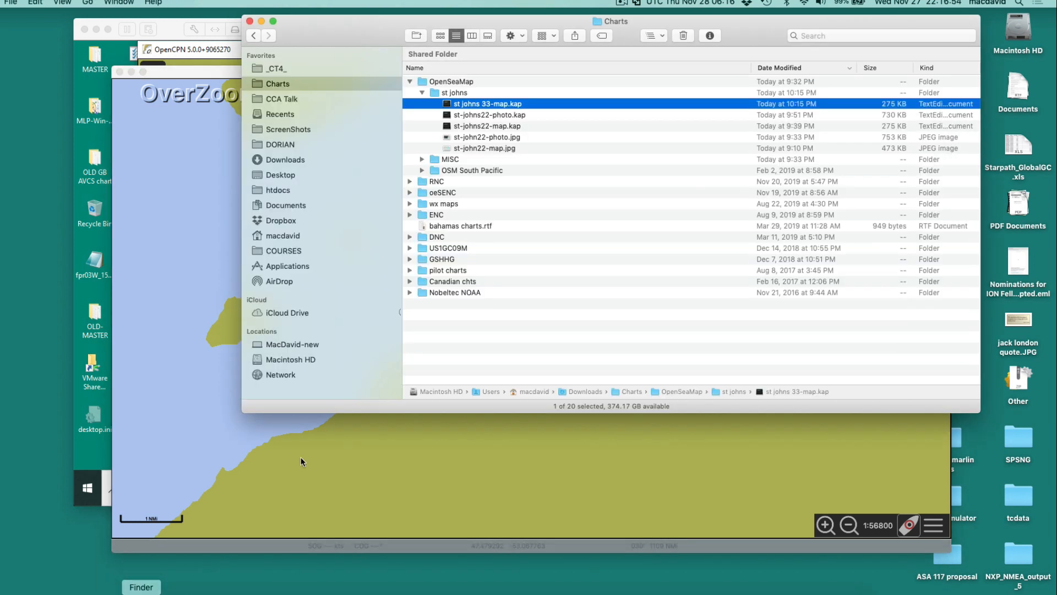
- Move st-johns22-photo.kap, st-johns22-map.kap and st-john22-map.jpg from the "st johns" folder into MISC, and collapse the OpenSeaMap folder
click(477, 114)
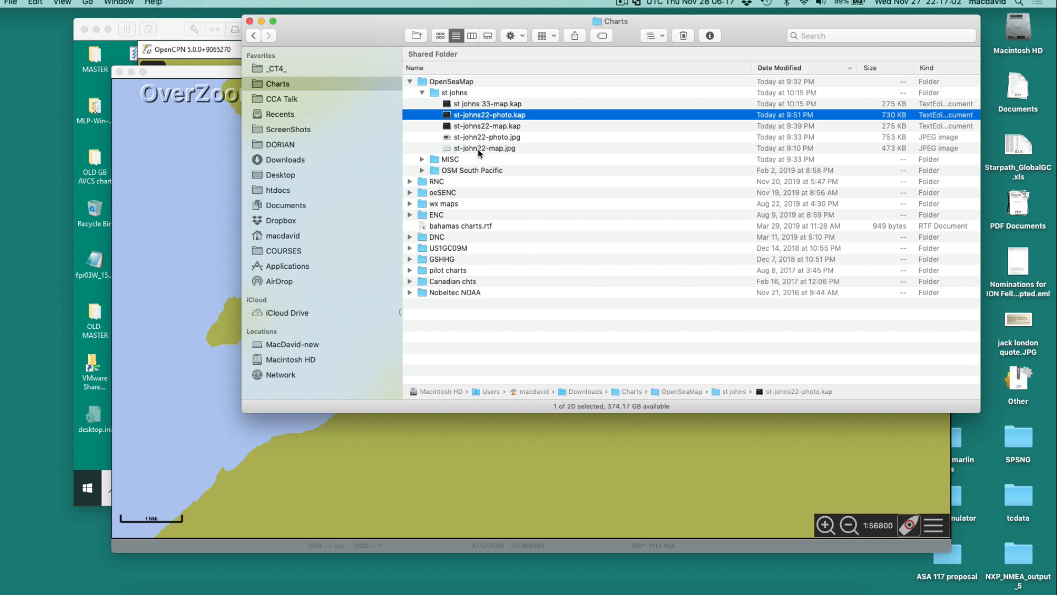
super+click(499, 123)
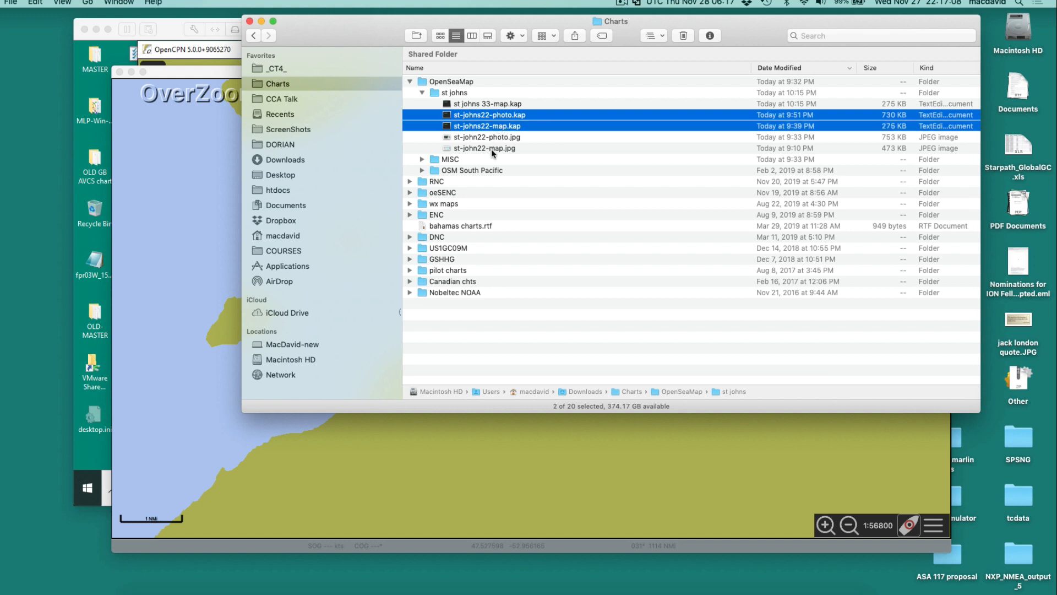
shift+click(491, 148)
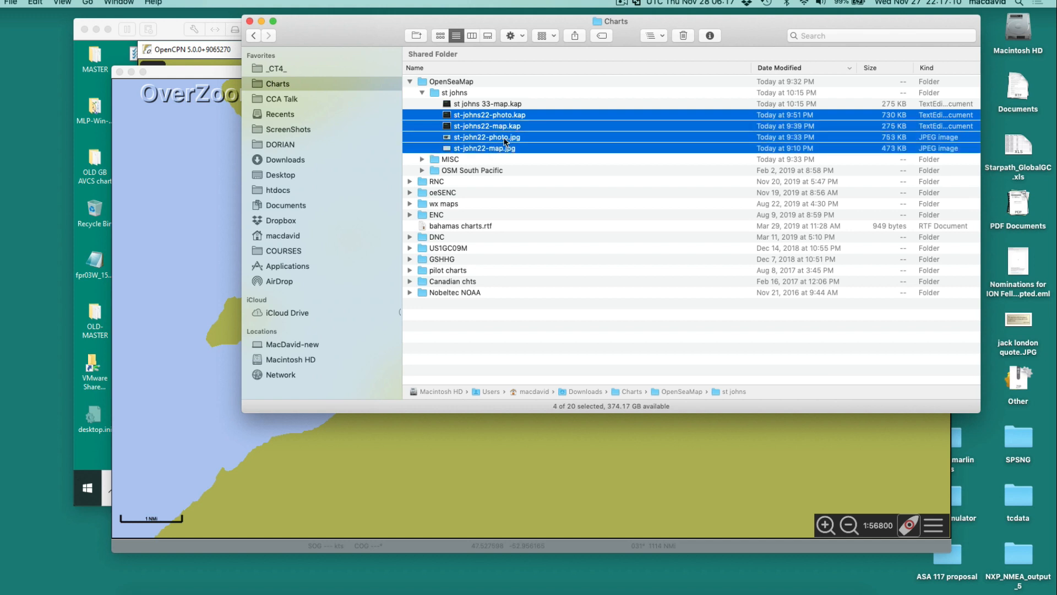
super+click(505, 141)
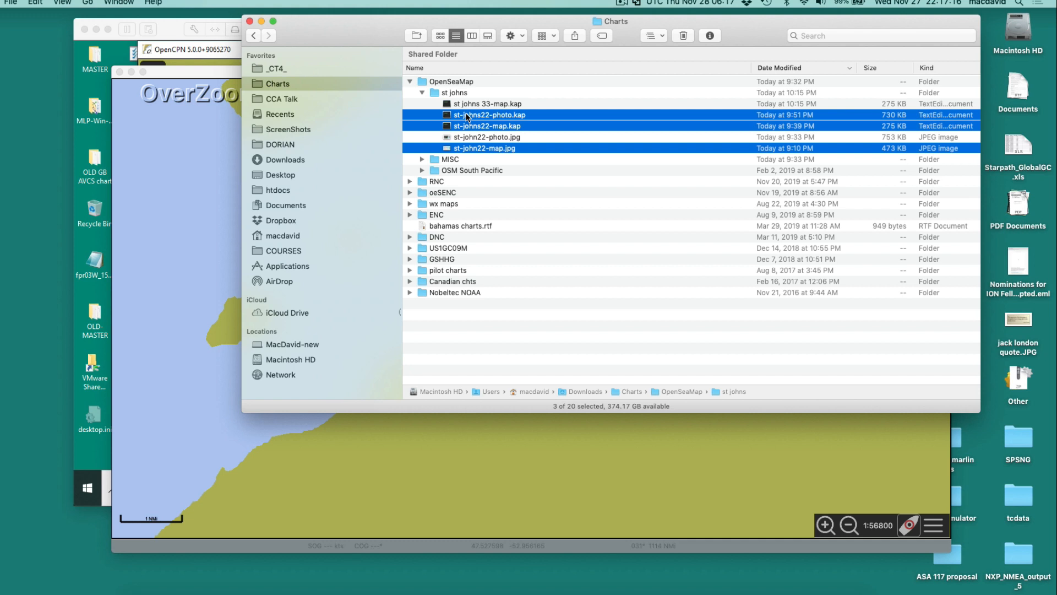
drag(466, 117, 452, 160)
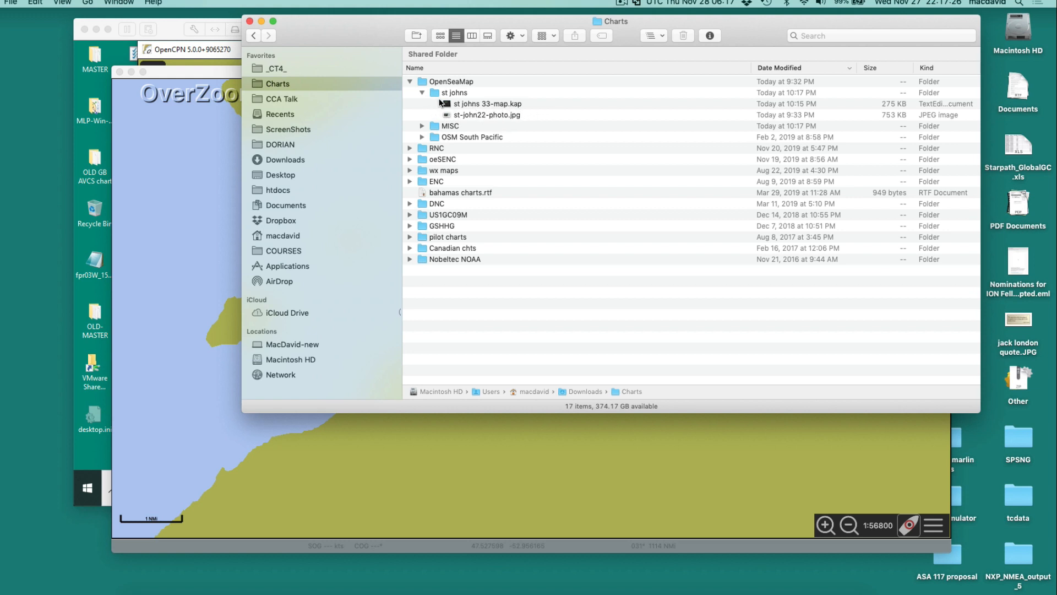
click(409, 81)
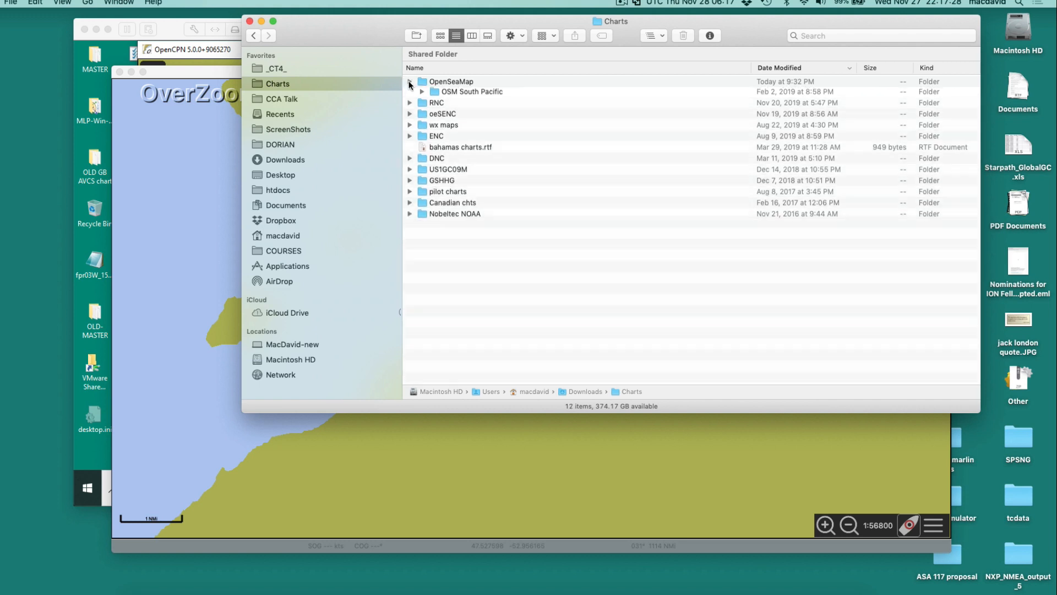
- Switch to OpenCPN 5.0.1 on the Mac, bring the St. John's coast into view, and open and widen the chart file options
click(368, 501)
drag(379, 475, 542, 286)
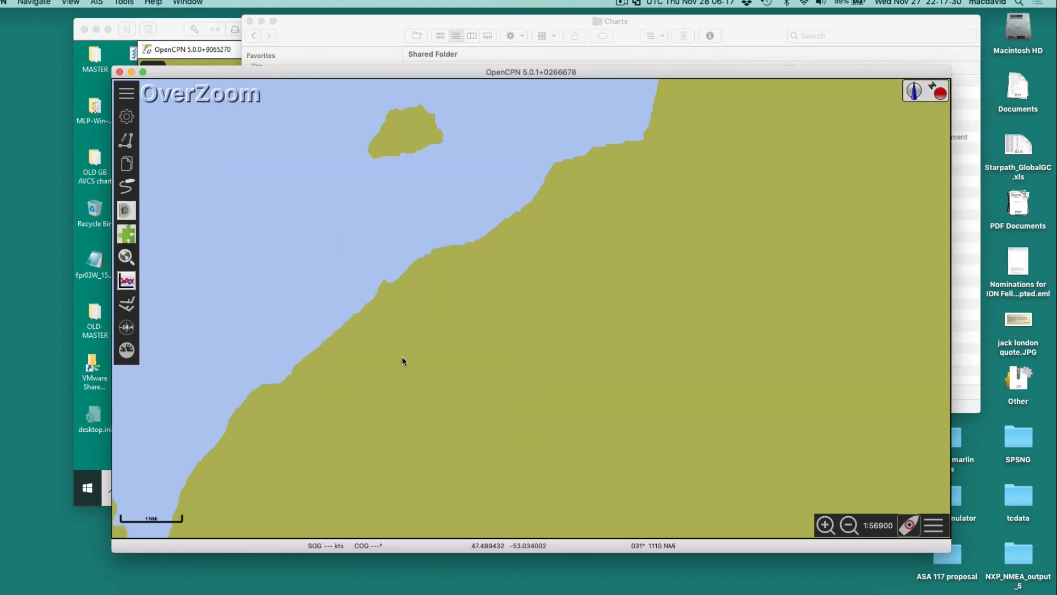
drag(294, 397, 723, 370)
scroll(618, 336, down, 6)
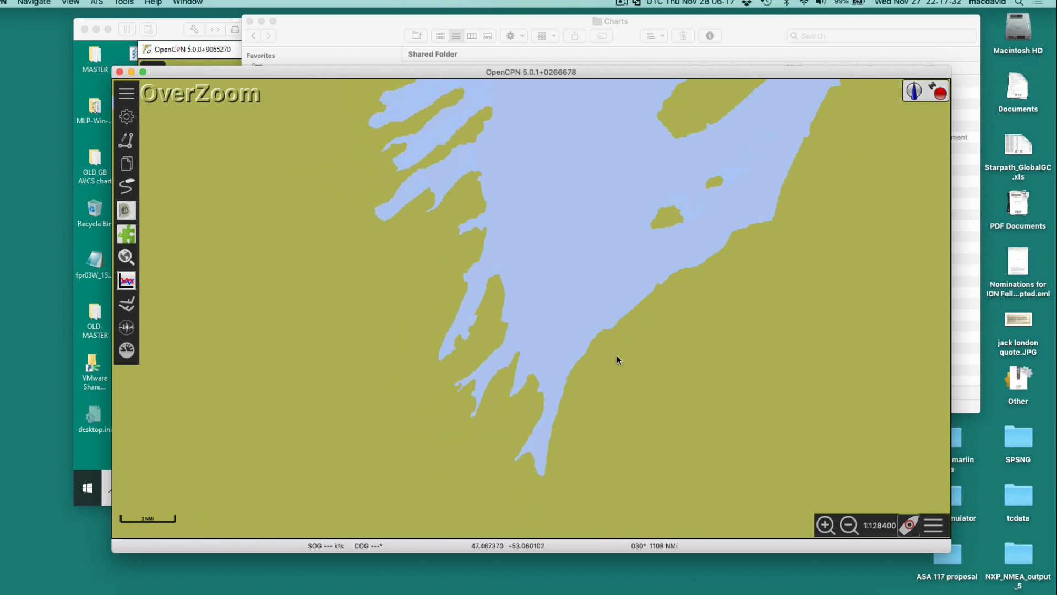
scroll(615, 353, up, 3)
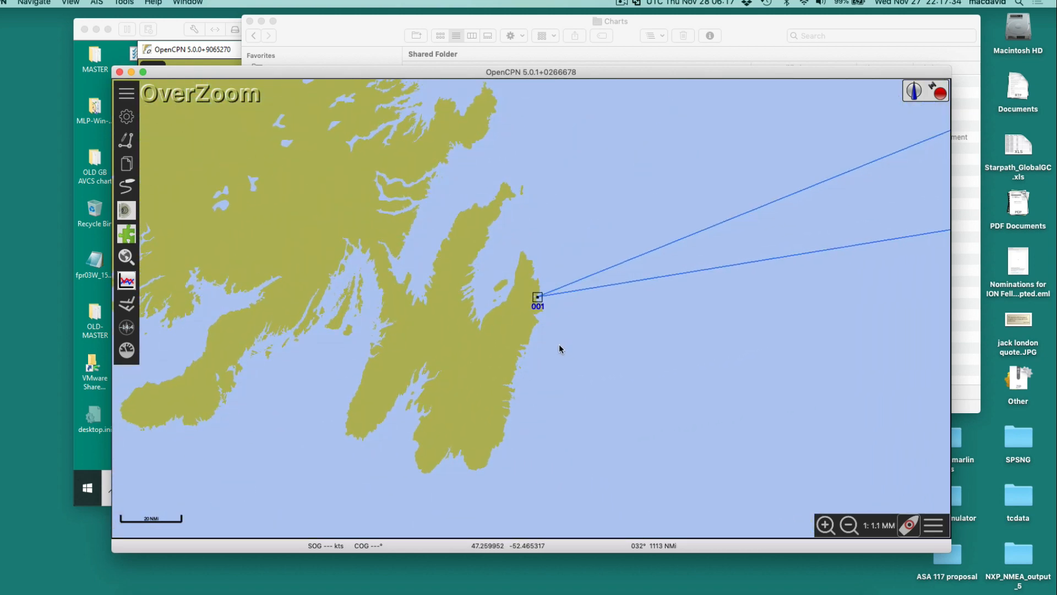
scroll(500, 322, up, 3)
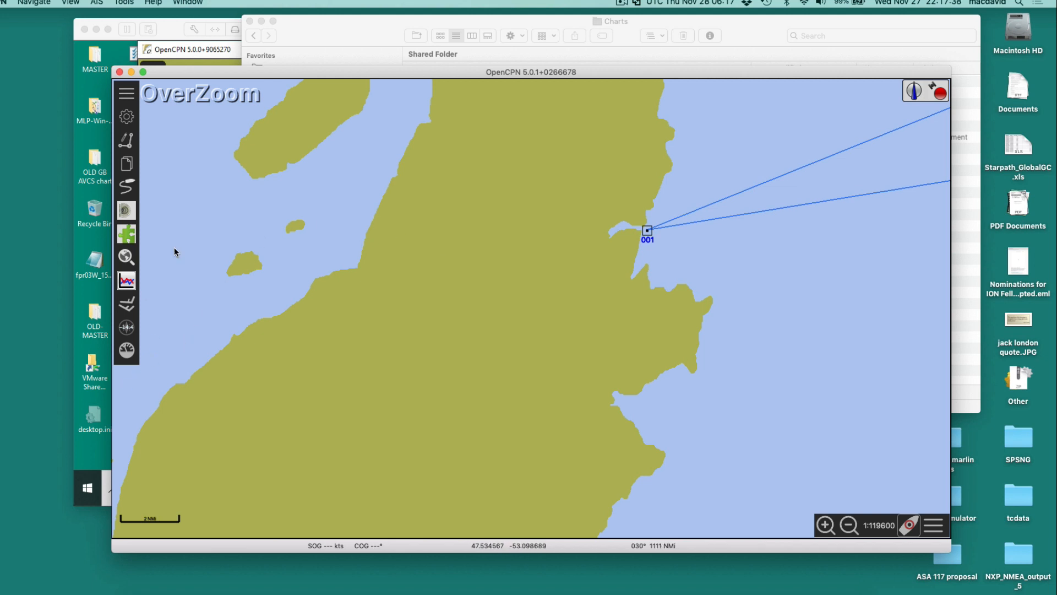
click(126, 117)
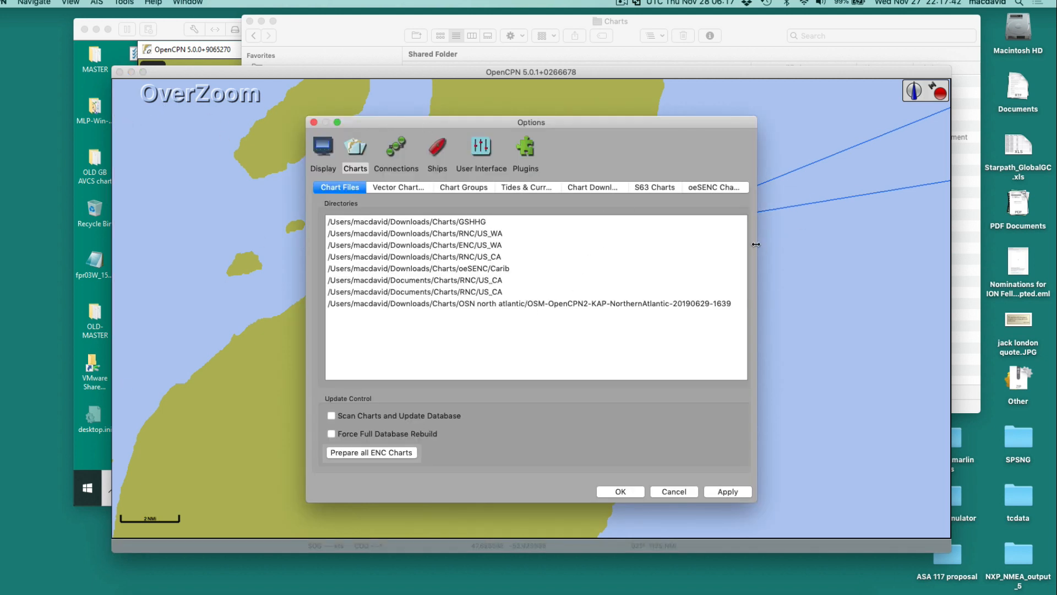
drag(756, 244, 932, 244)
click(887, 223)
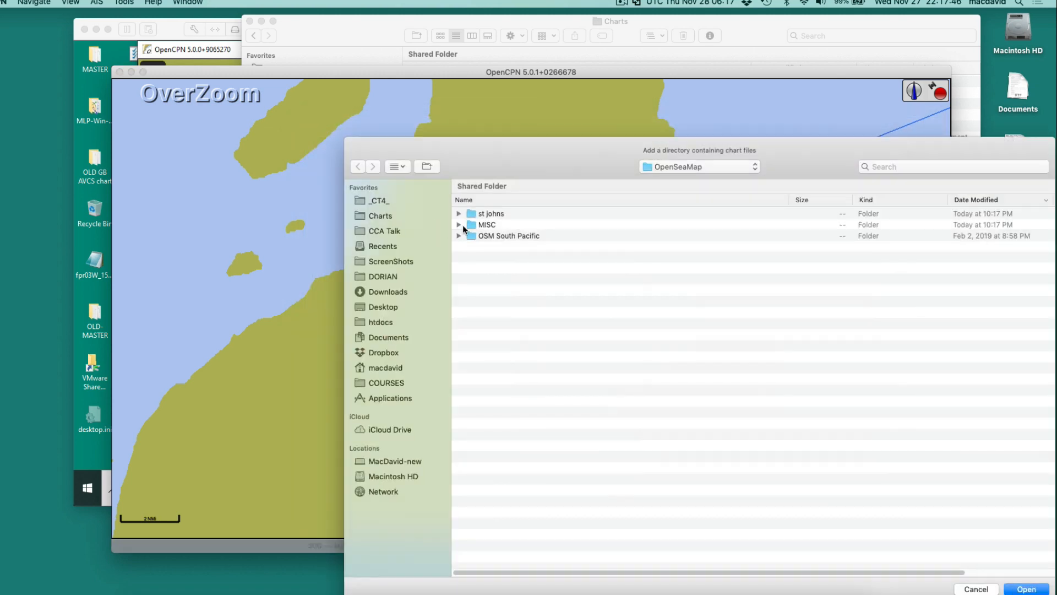
click(459, 213)
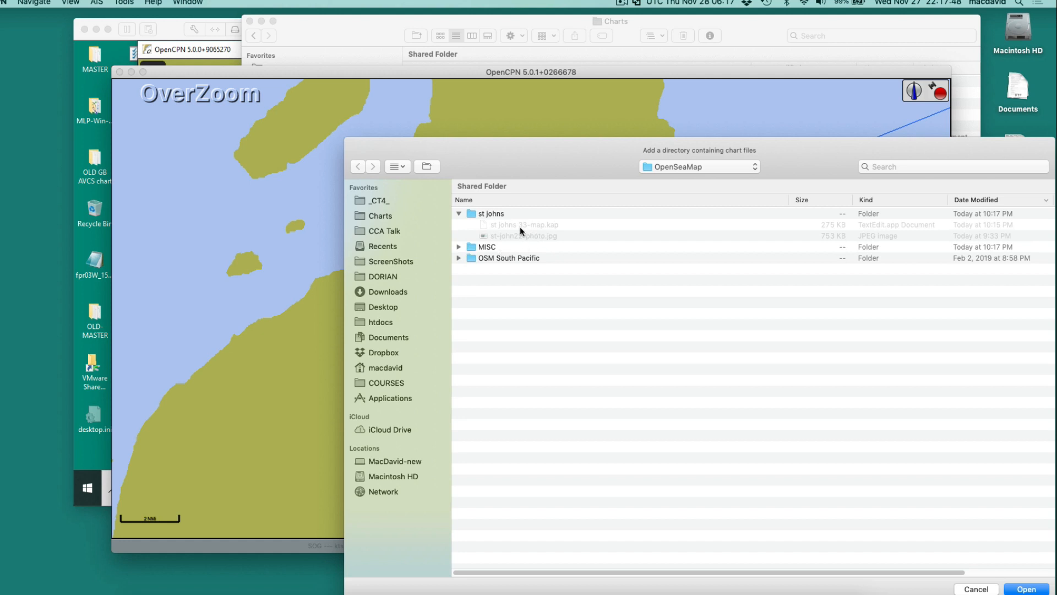
drag(527, 153, 375, 114)
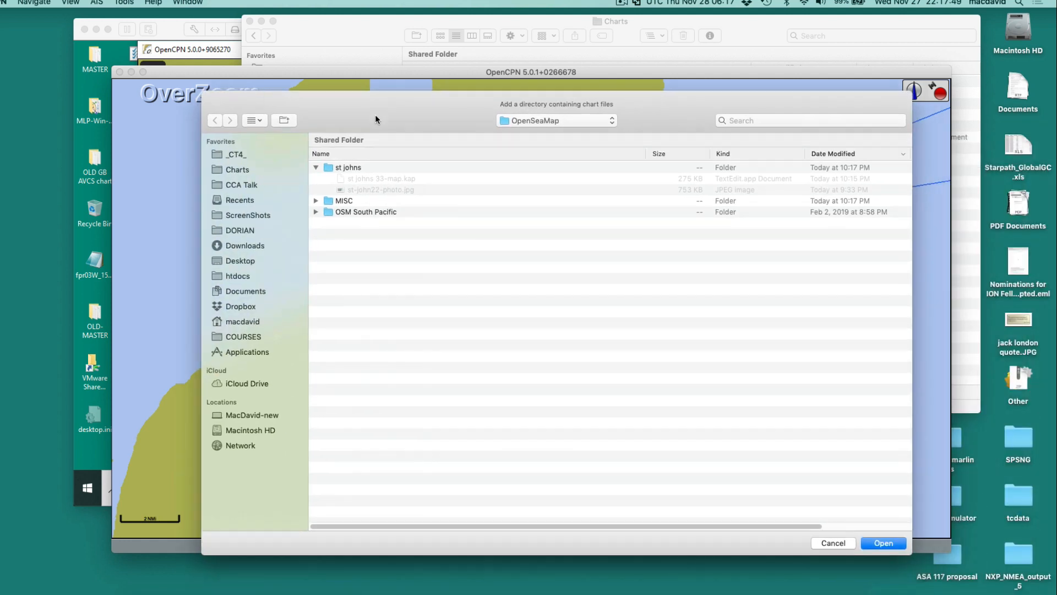
double_click(358, 169)
drag(838, 544, 323, 167)
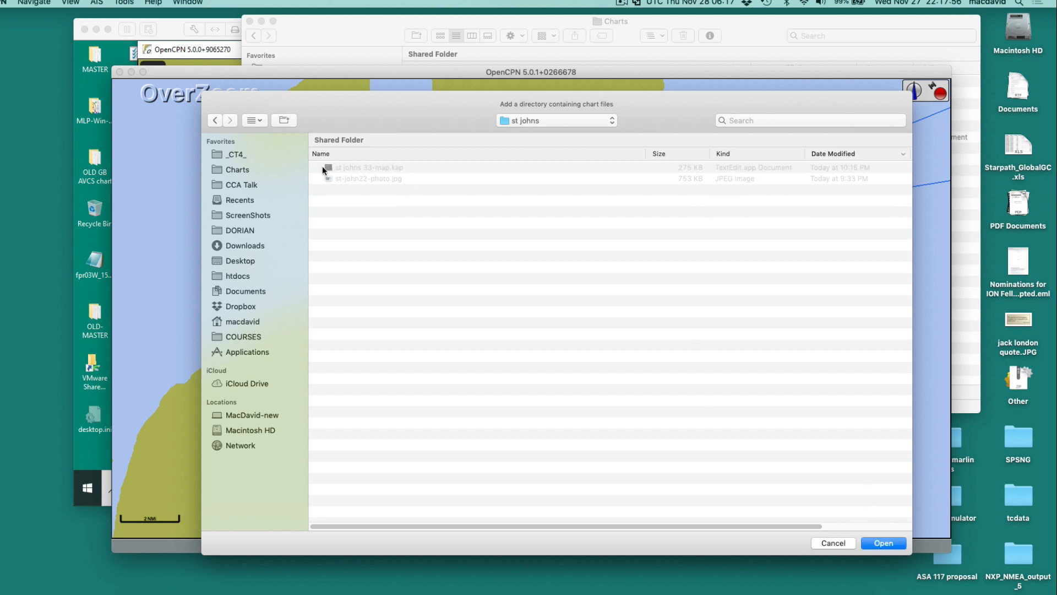
click(833, 544)
click(603, 309)
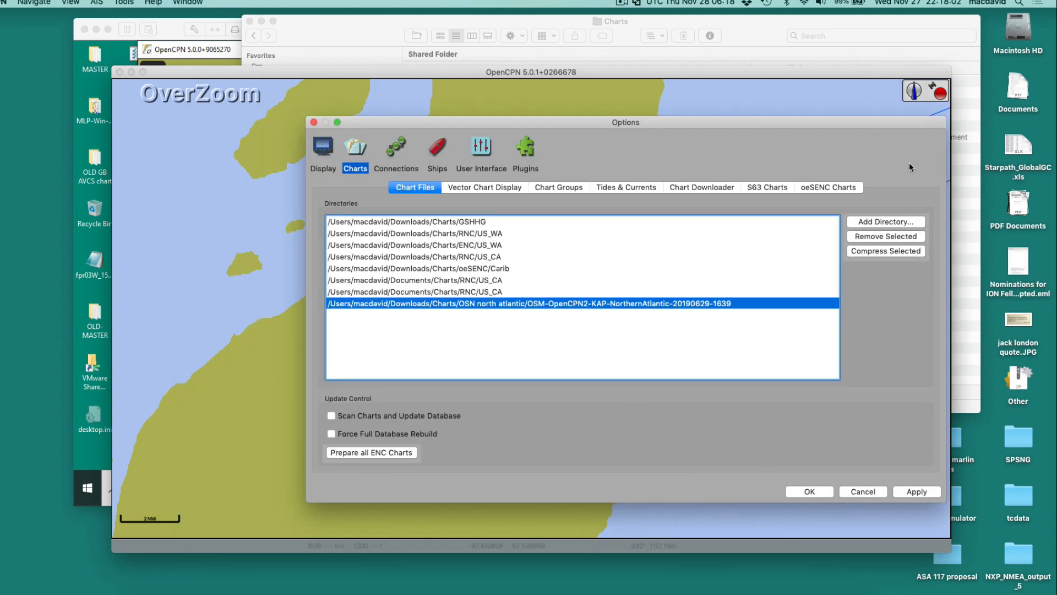
- Add the OpenSeaMap/st johns folder to the chart directories, apply the update and accept the options
click(867, 222)
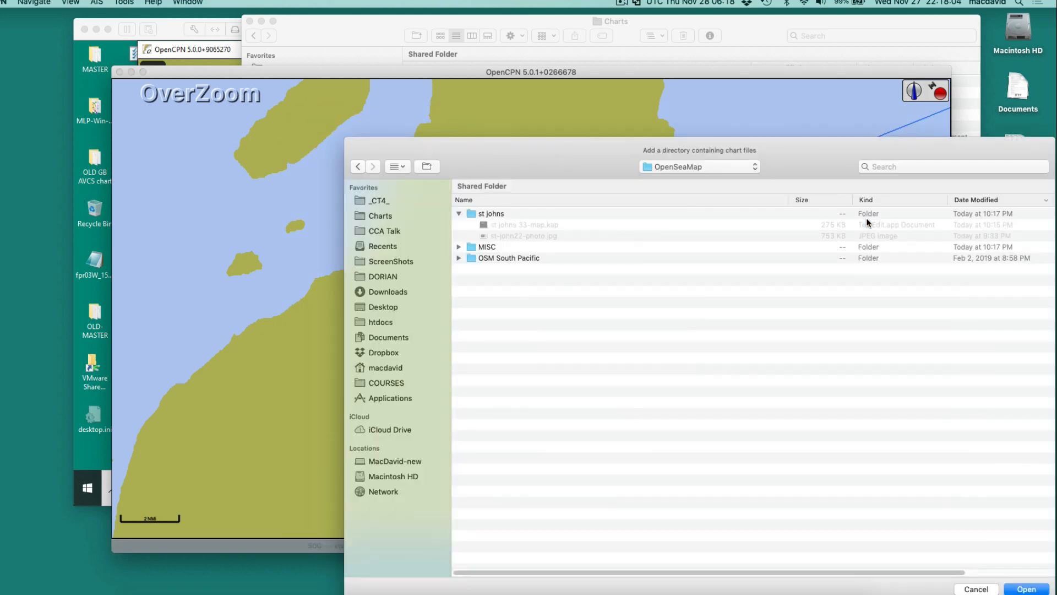
double_click(475, 213)
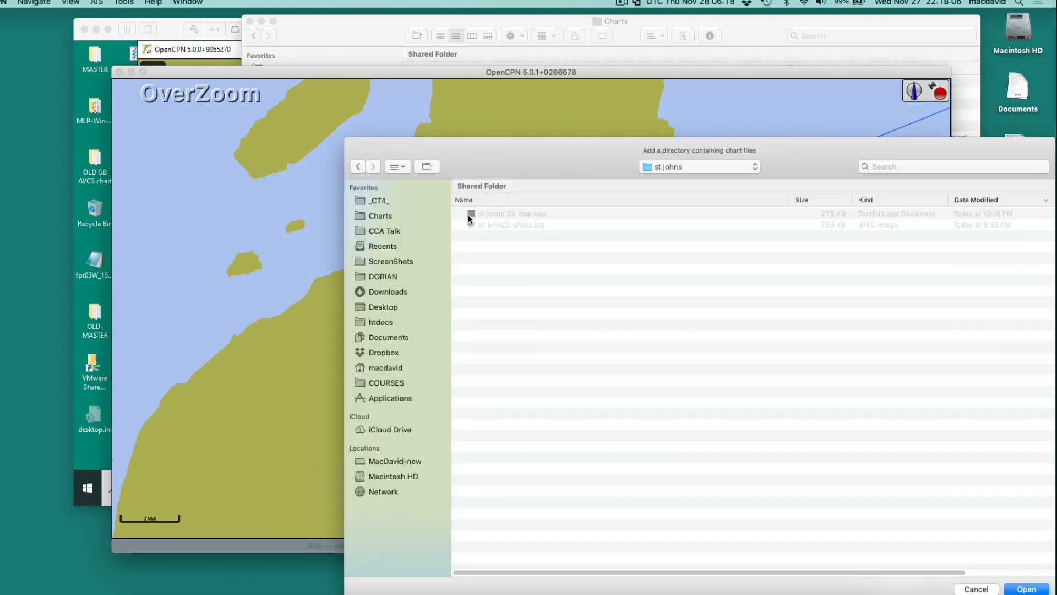
click(1021, 588)
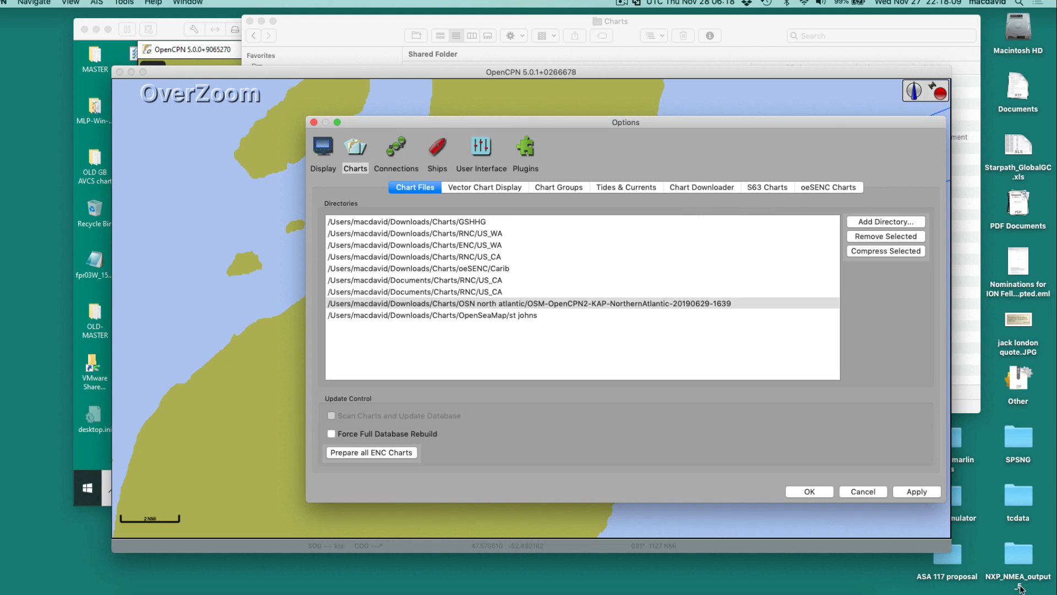
click(488, 314)
click(924, 492)
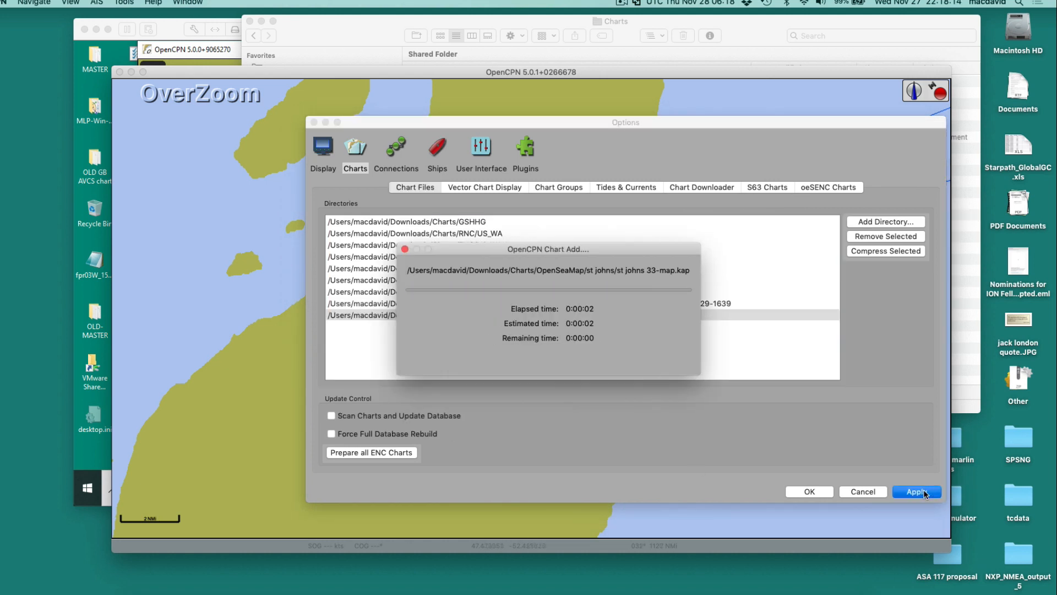
click(807, 490)
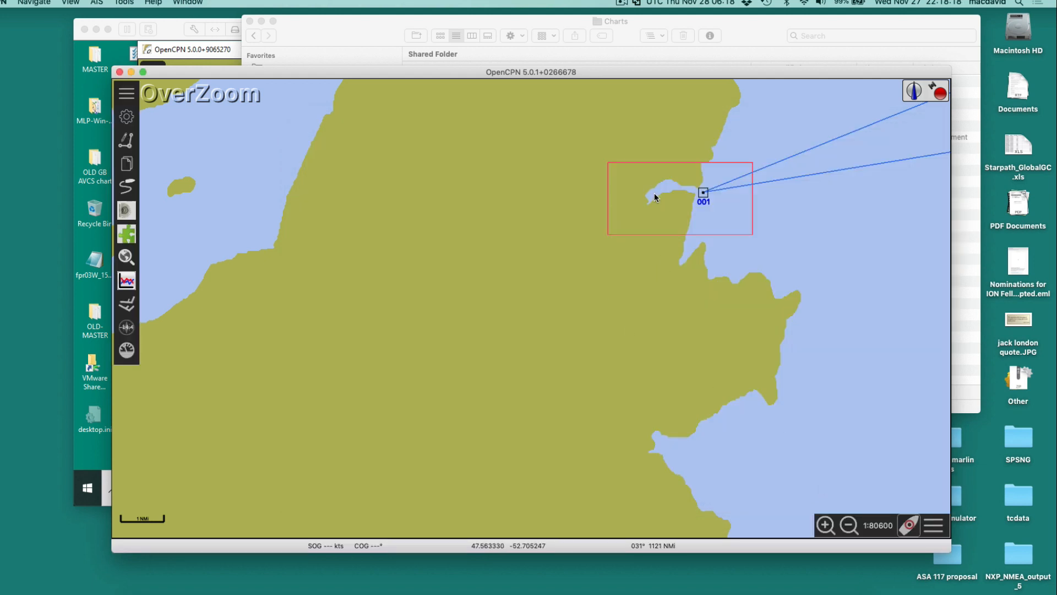
- Display the newly added St. John's KAP chart at the harbour near waypoint 001
scroll(654, 193, up, 1)
click(541, 531)
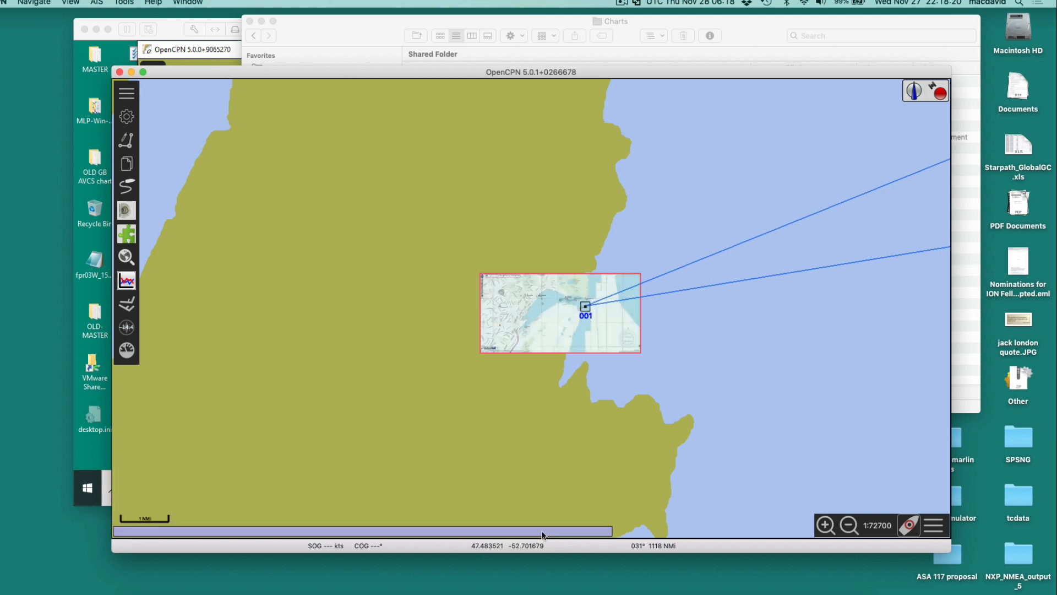
scroll(560, 352, up, 3)
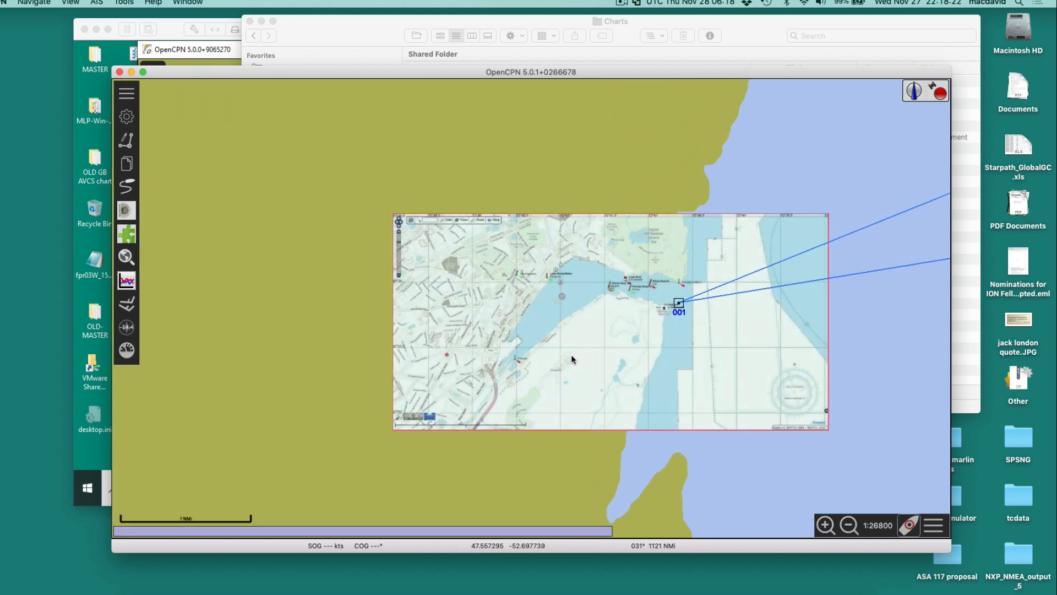
- Examine the KAP chart at several scales to check its fit with the surrounding coastline and waypoint 001
drag(549, 328, 516, 378)
scroll(503, 285, up, 2)
scroll(528, 363, up, 2)
scroll(528, 363, down, 3)
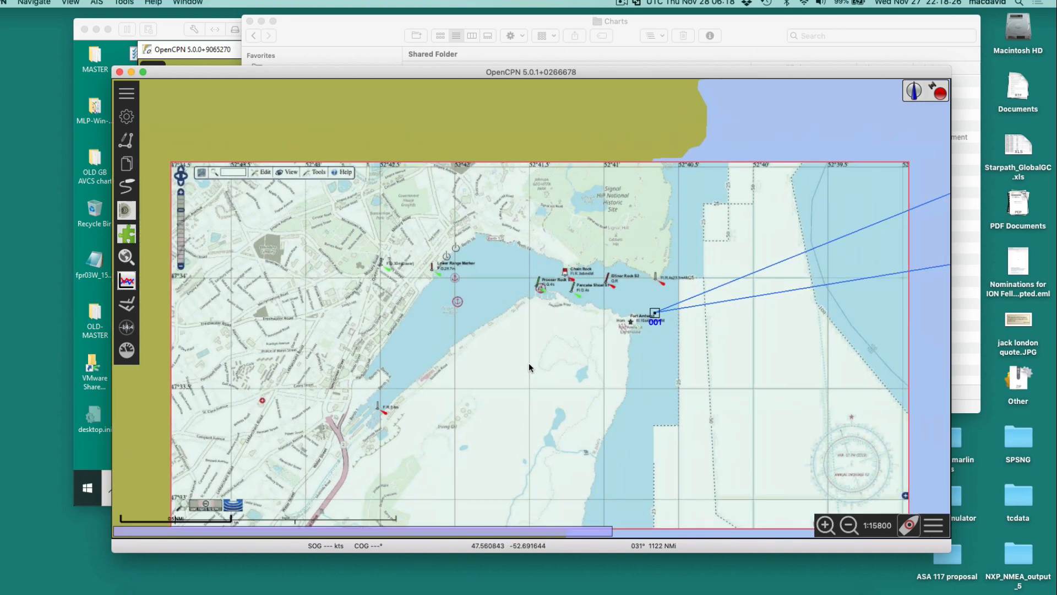
scroll(529, 368, down, 1)
scroll(528, 377, up, 2)
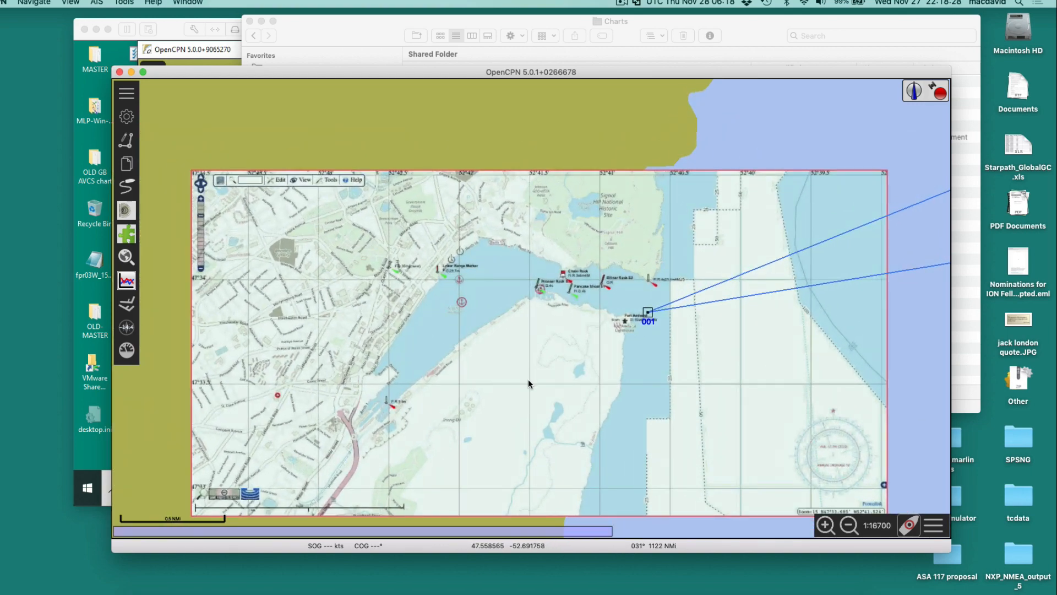
scroll(528, 384, down, 2)
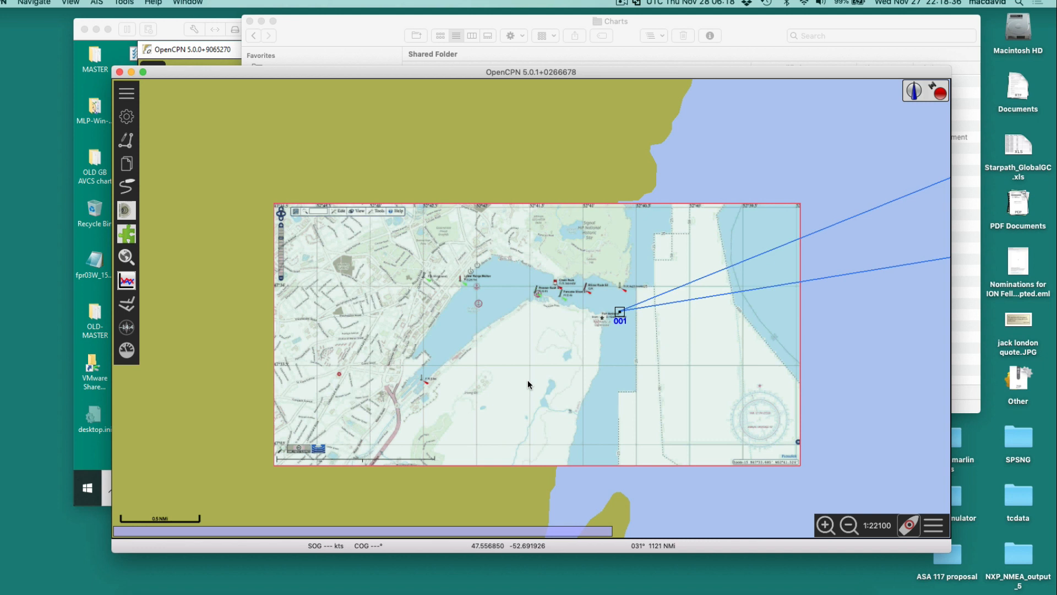
- Minimize the Mac OpenCPN and Finder windows, switch to OpenCPN 5.0.0 in the Windows 10 virtual machine, and reposition its window
drag(599, 69, 576, 63)
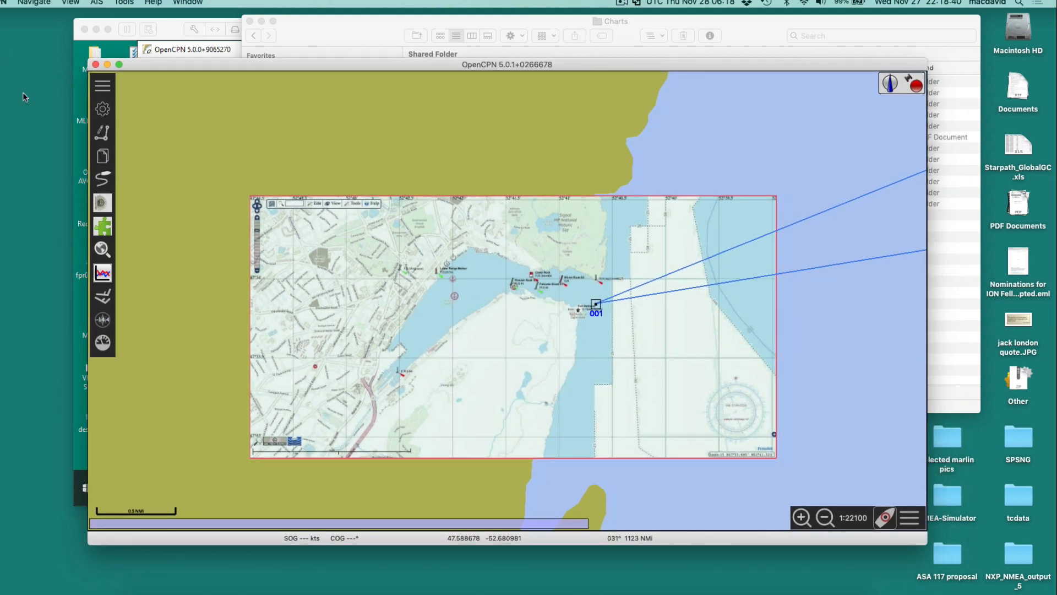
click(107, 65)
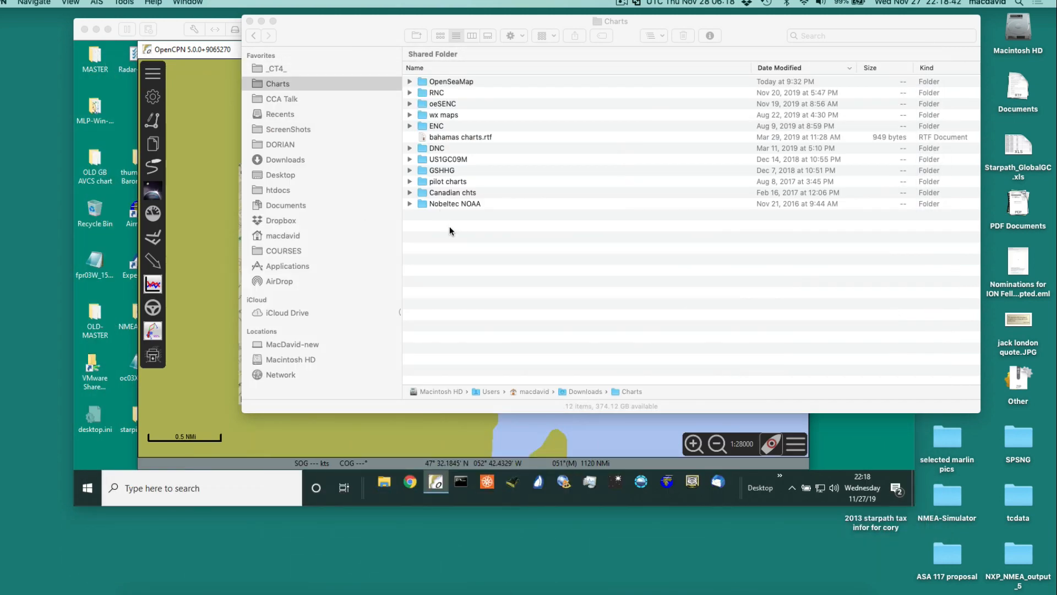
click(261, 22)
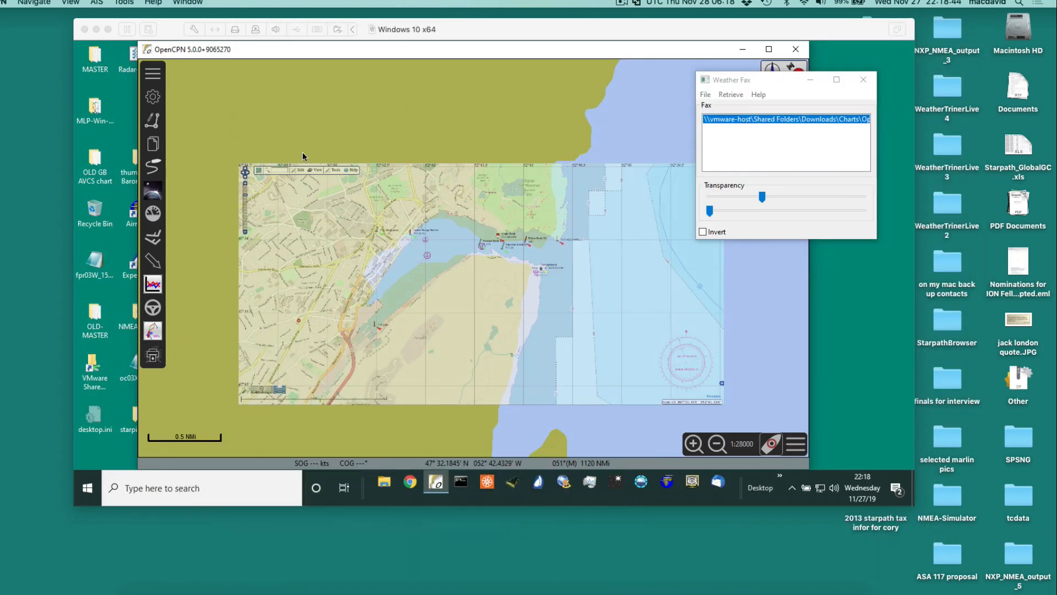
click(302, 155)
drag(357, 54, 398, 50)
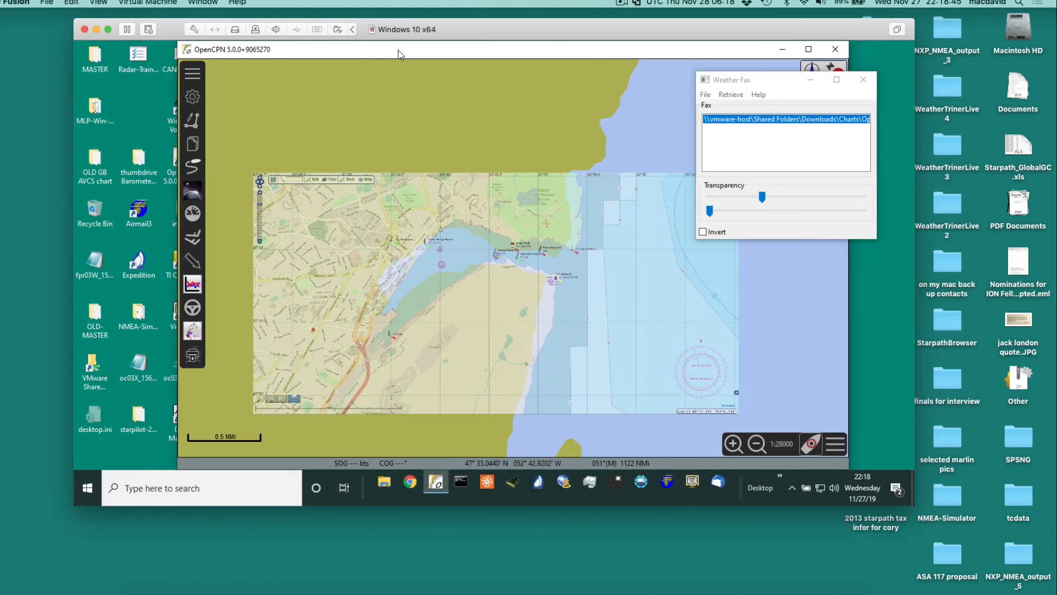
- Delete the loaded map image from the Weather Fax list
click(738, 122)
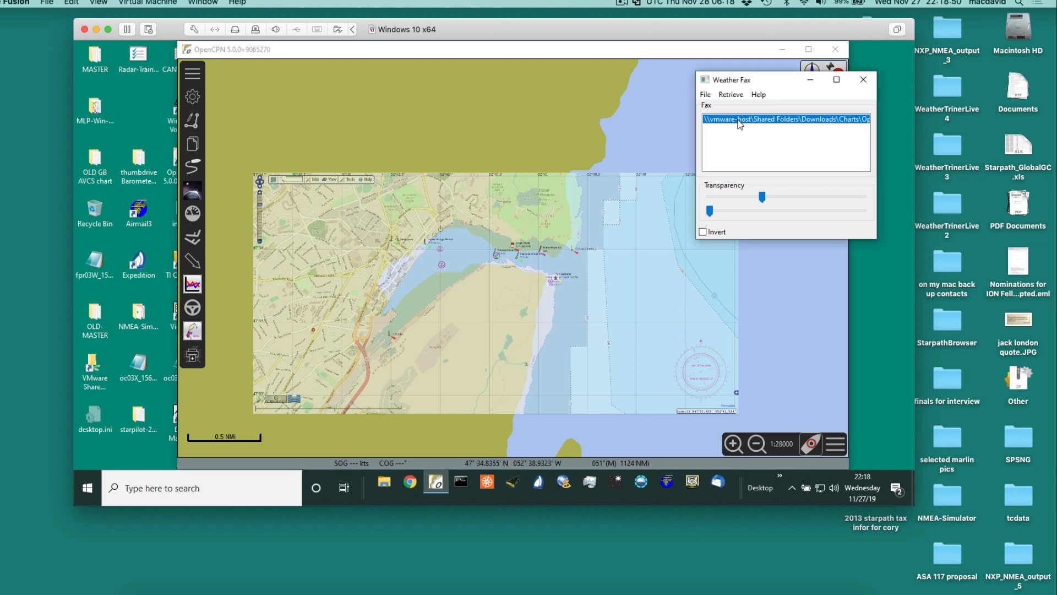
click(705, 94)
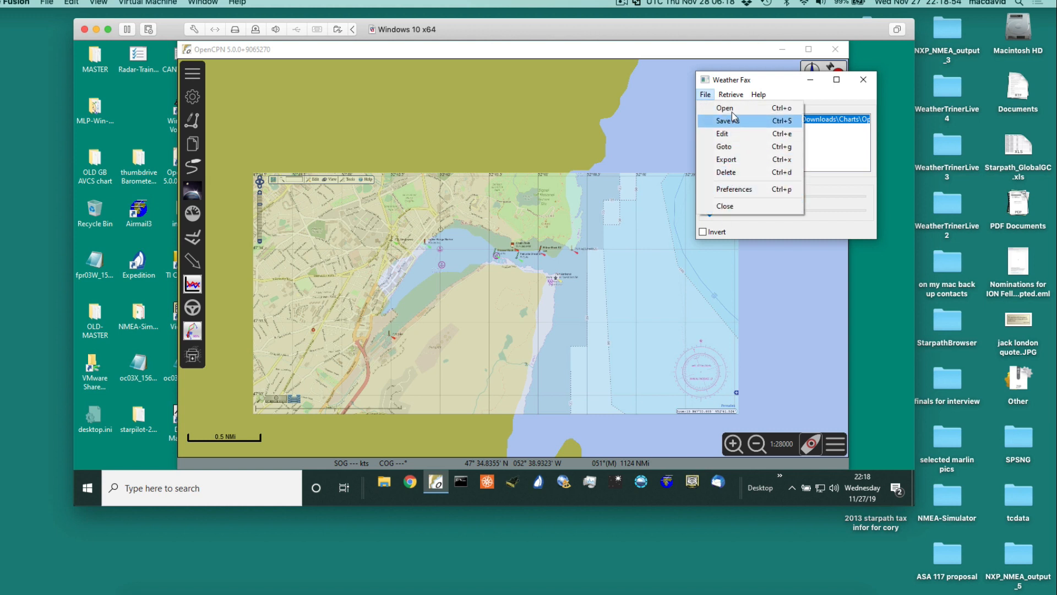
click(726, 173)
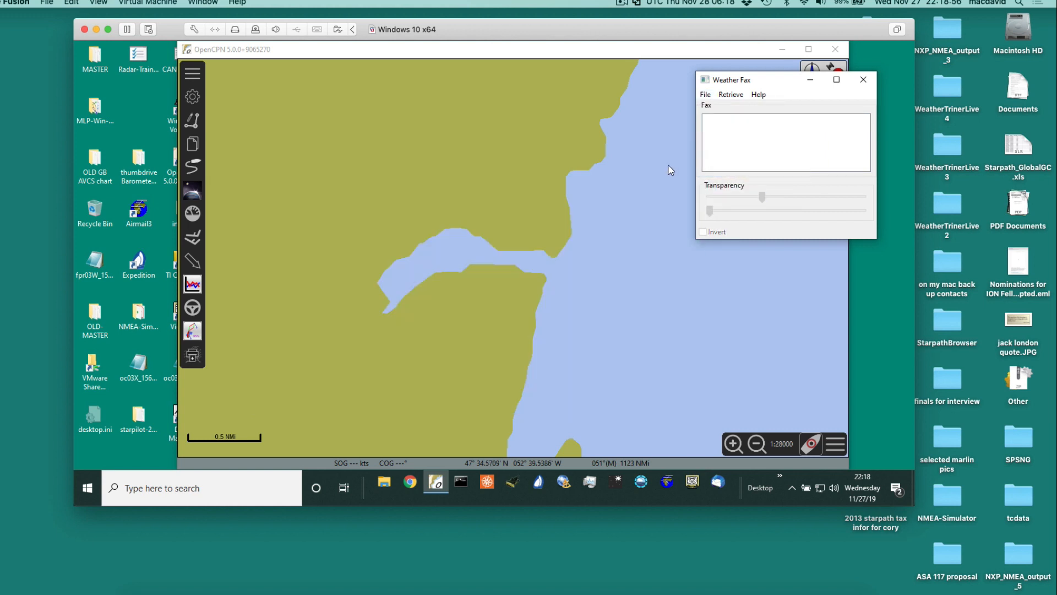
- Open st-john22-photo.jpg from the st johns folder in Weather Fax and proceed to its image coordinates
click(705, 94)
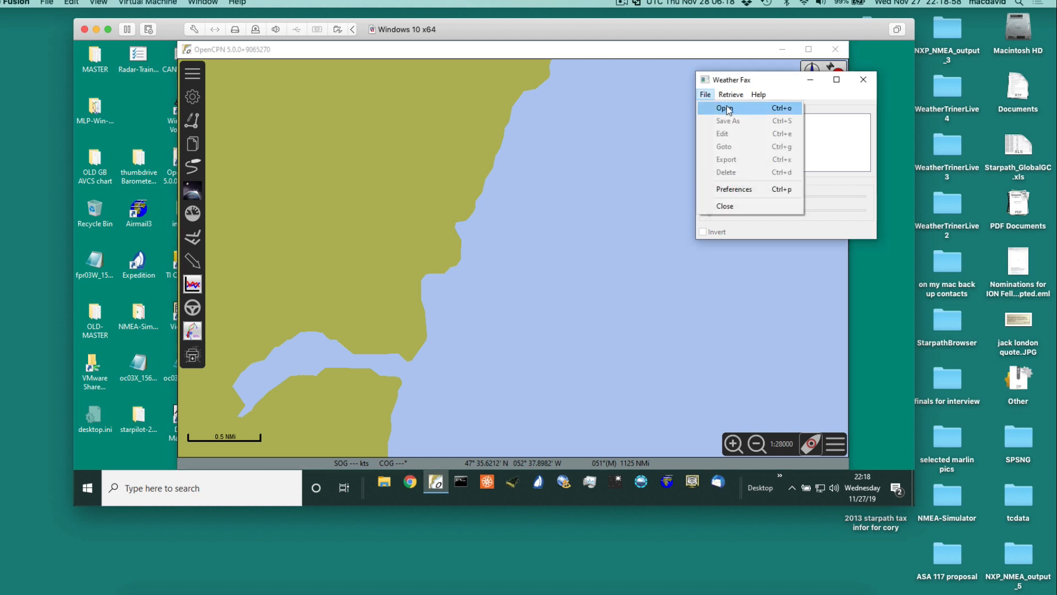
click(727, 110)
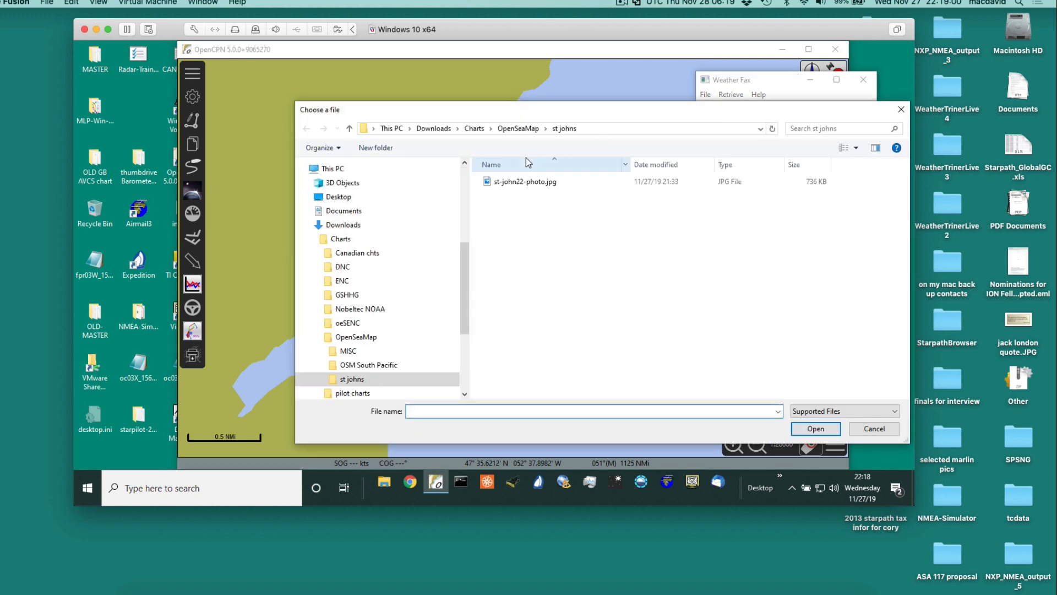
click(518, 181)
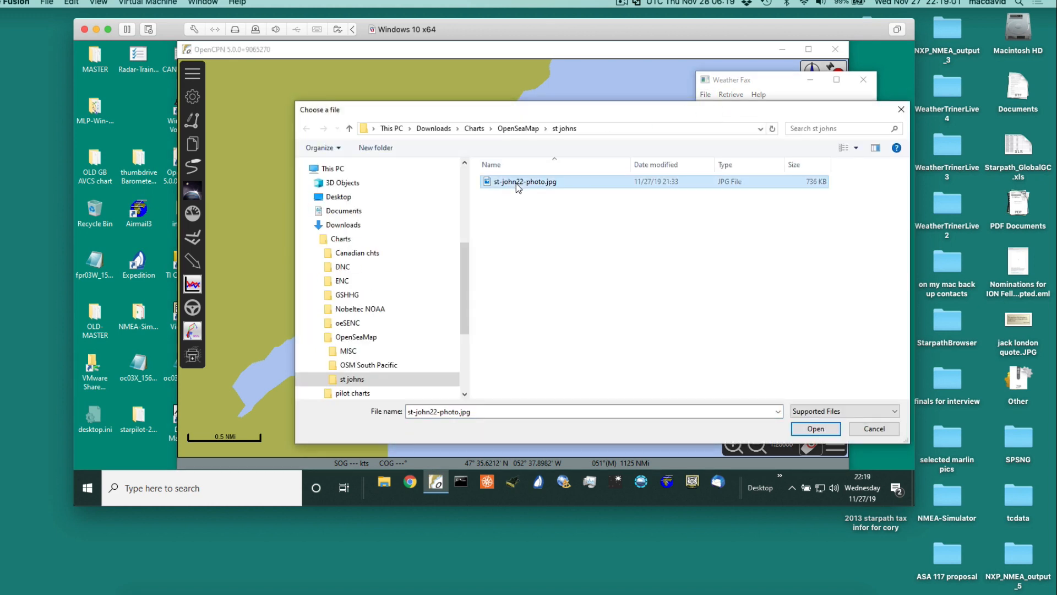
click(816, 429)
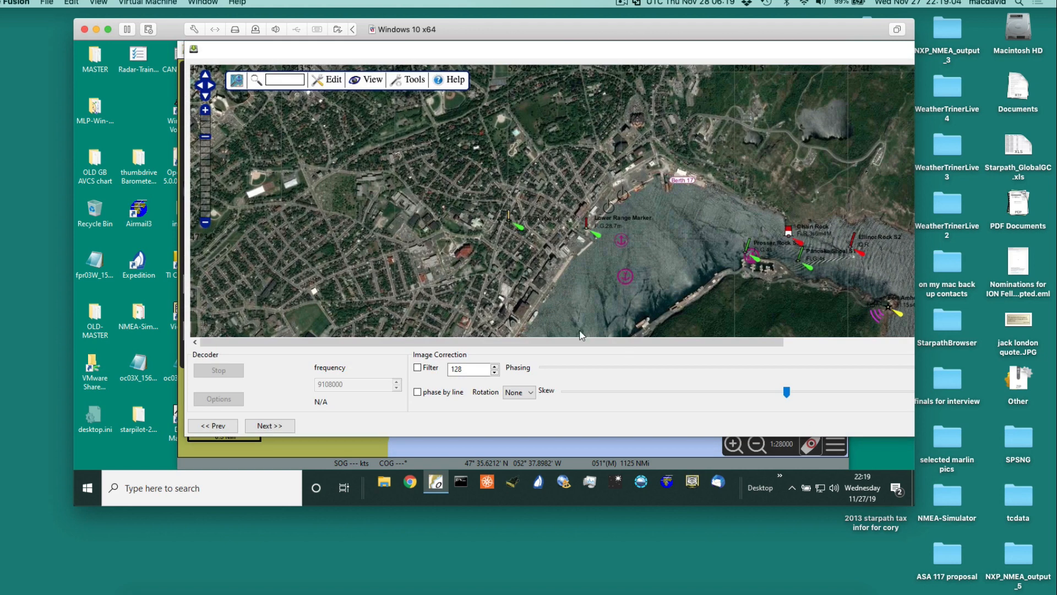
click(269, 427)
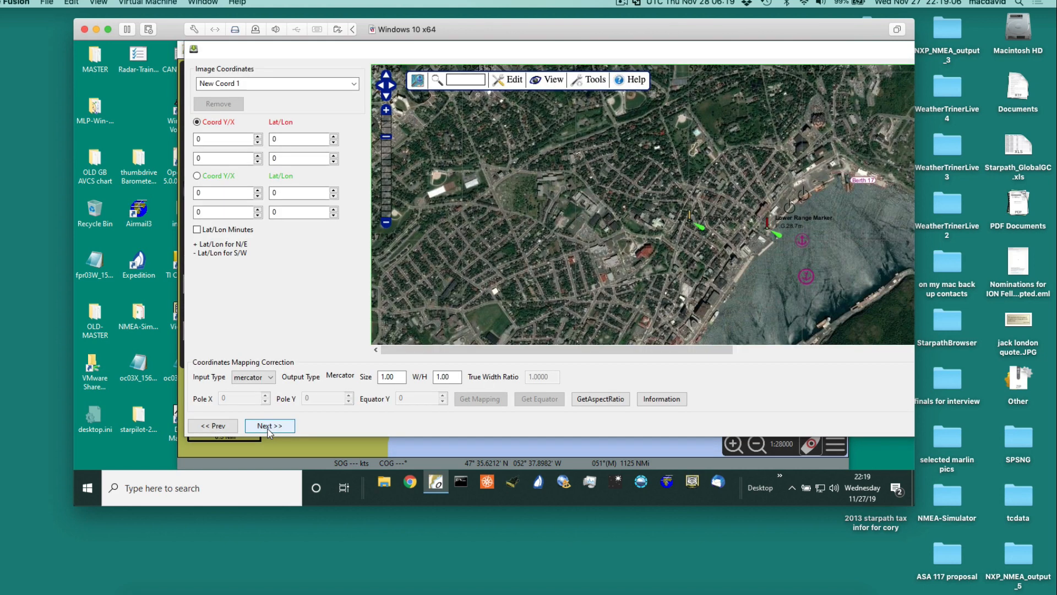
- Apply the saved st johns 33-map coordinates to the photo, rename the set st johns 33-photo, and finish the georeferencing
click(291, 83)
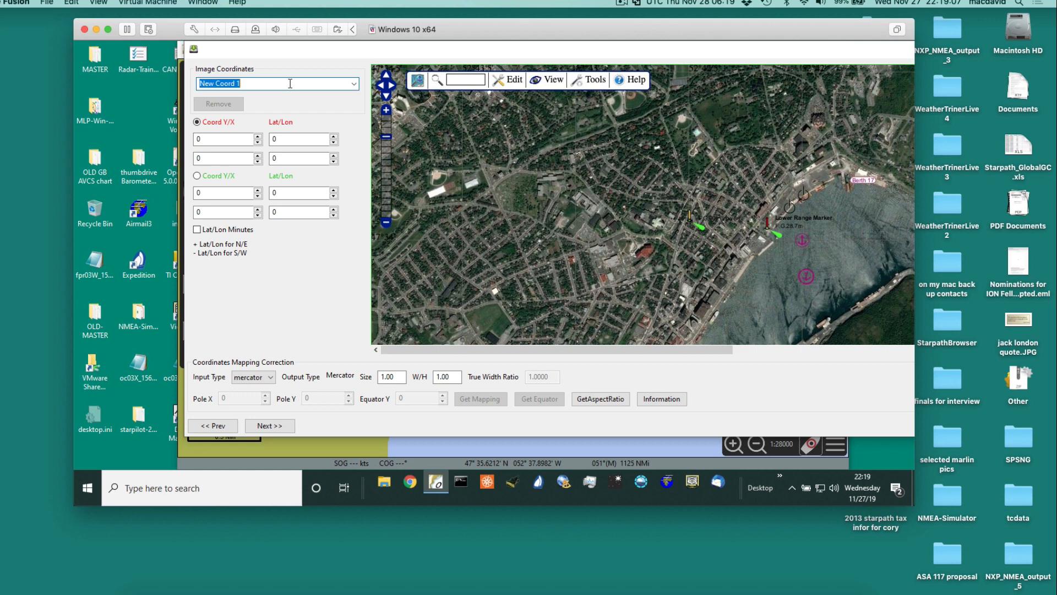
click(354, 83)
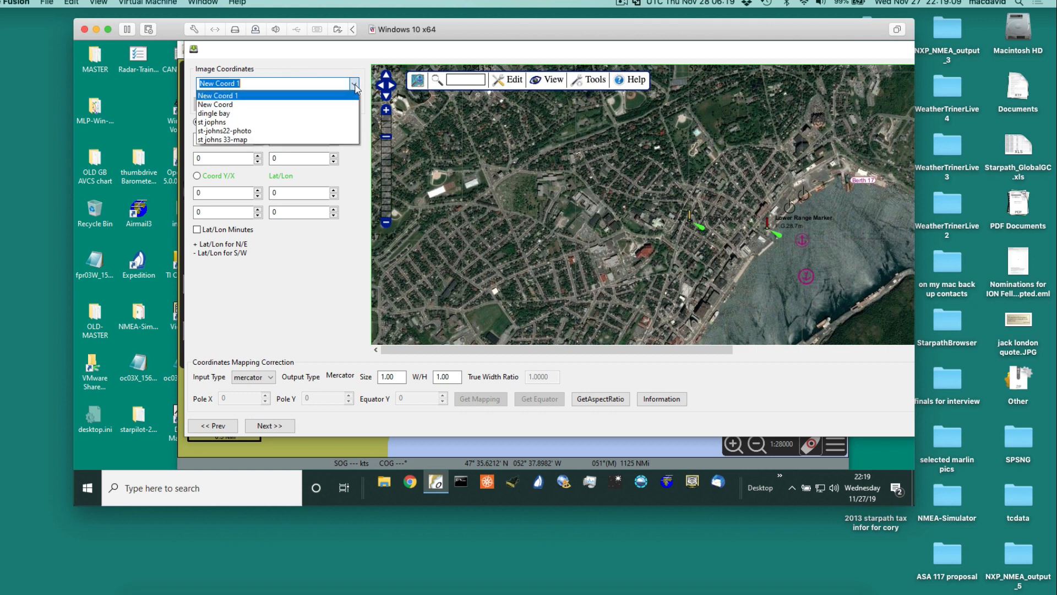
click(245, 140)
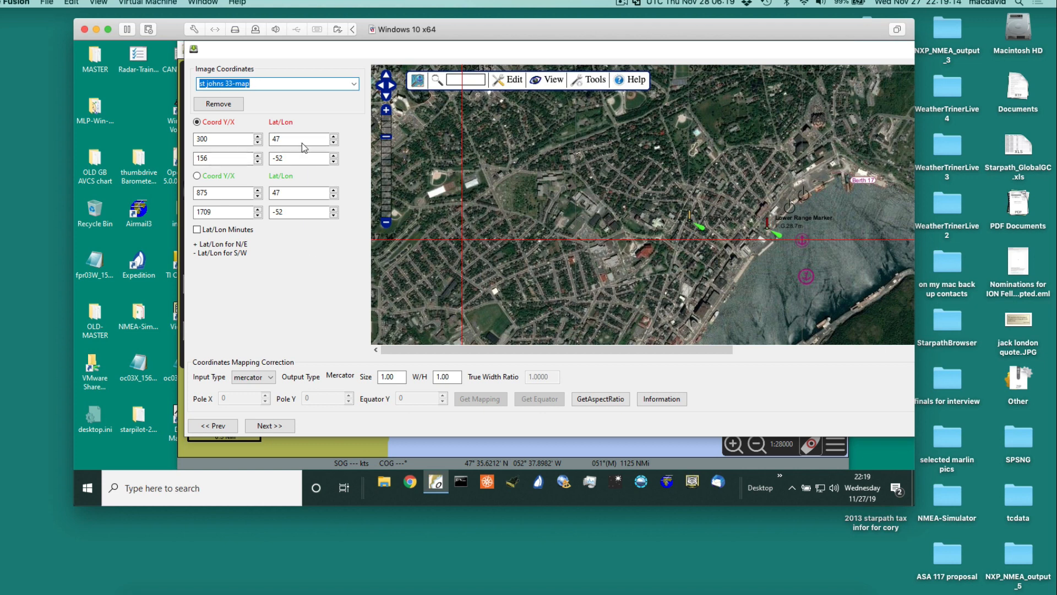
click(242, 83)
drag(235, 83, 291, 83)
text(photo)
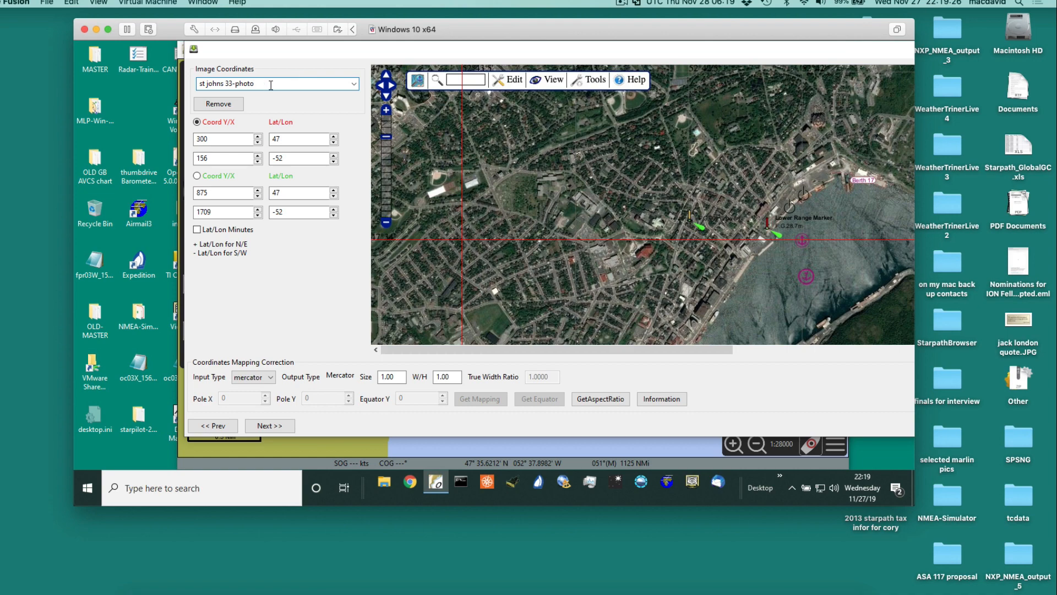
click(271, 431)
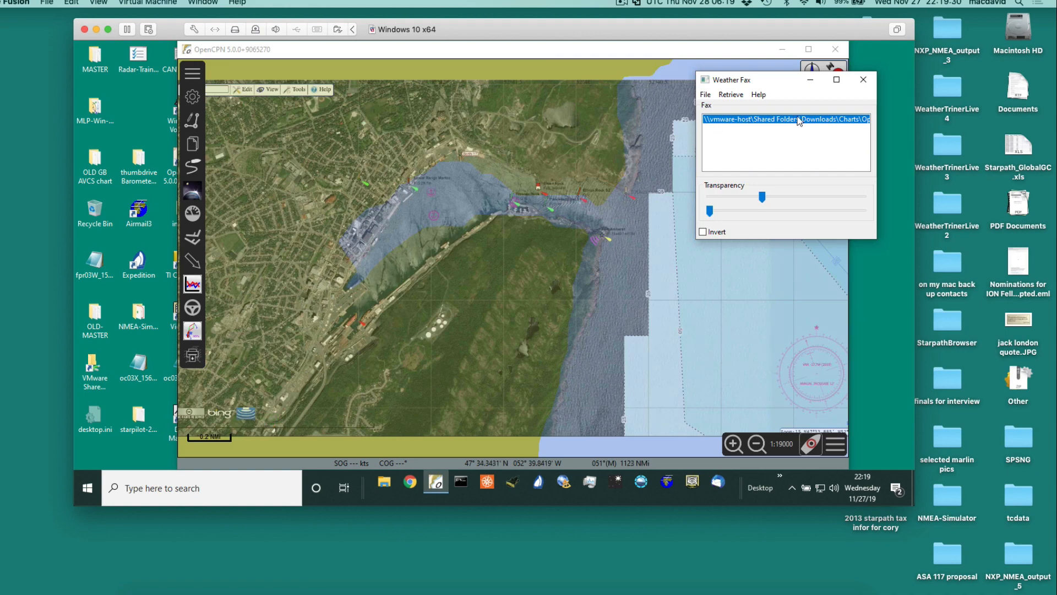
- Export the georeferenced photo overlay as st johns 33-photo.kap in the st johns folder
scroll(536, 243, up, 1)
scroll(534, 247, down, 3)
scroll(533, 246, up, 3)
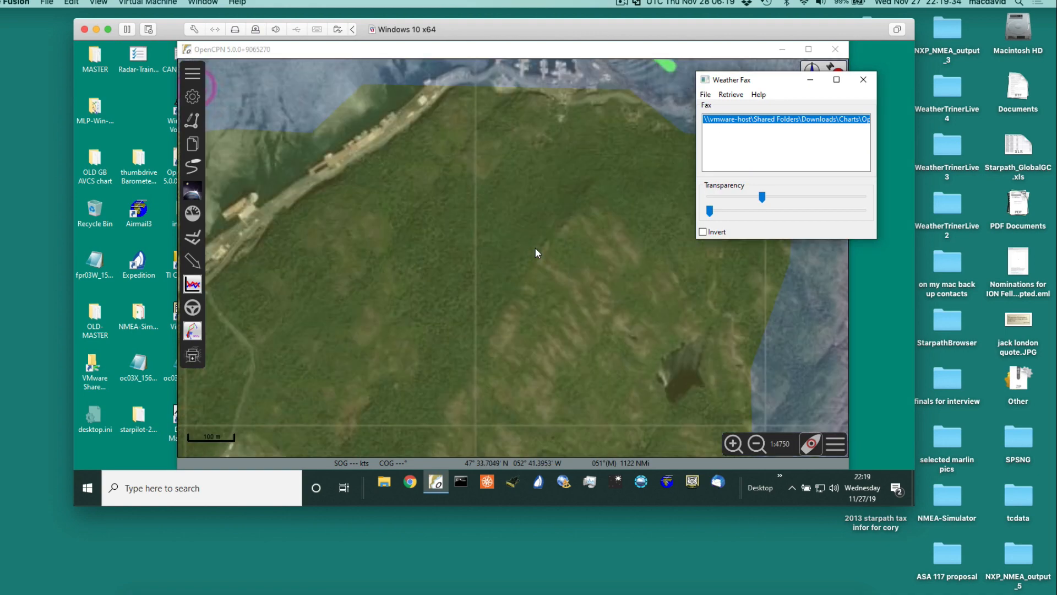
click(705, 95)
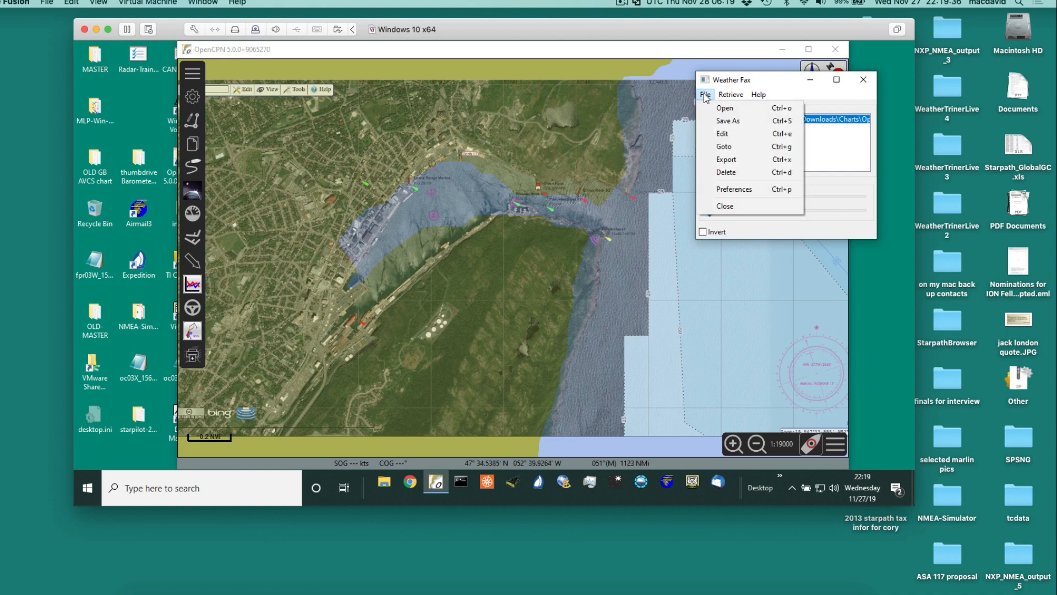
click(727, 160)
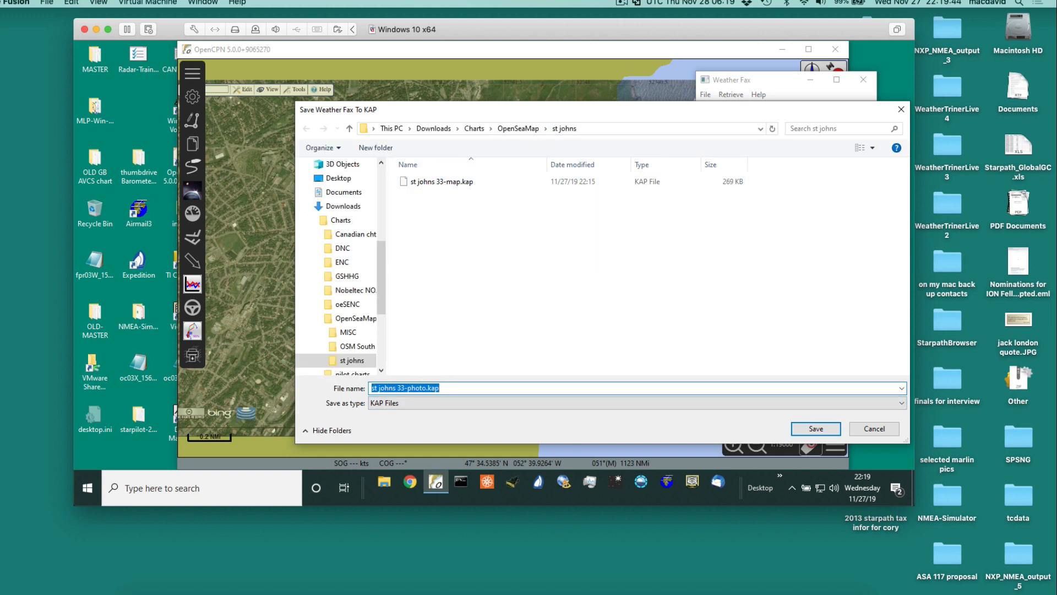
click(817, 427)
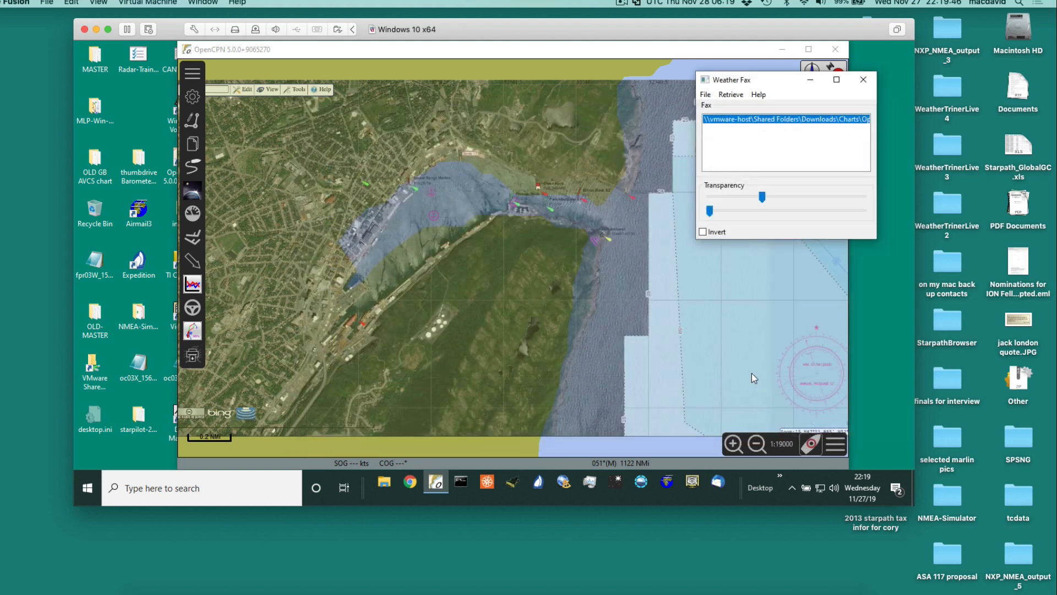
- Delete the loaded photo from the Weather Fax list and close the Weather Fax window
click(469, 273)
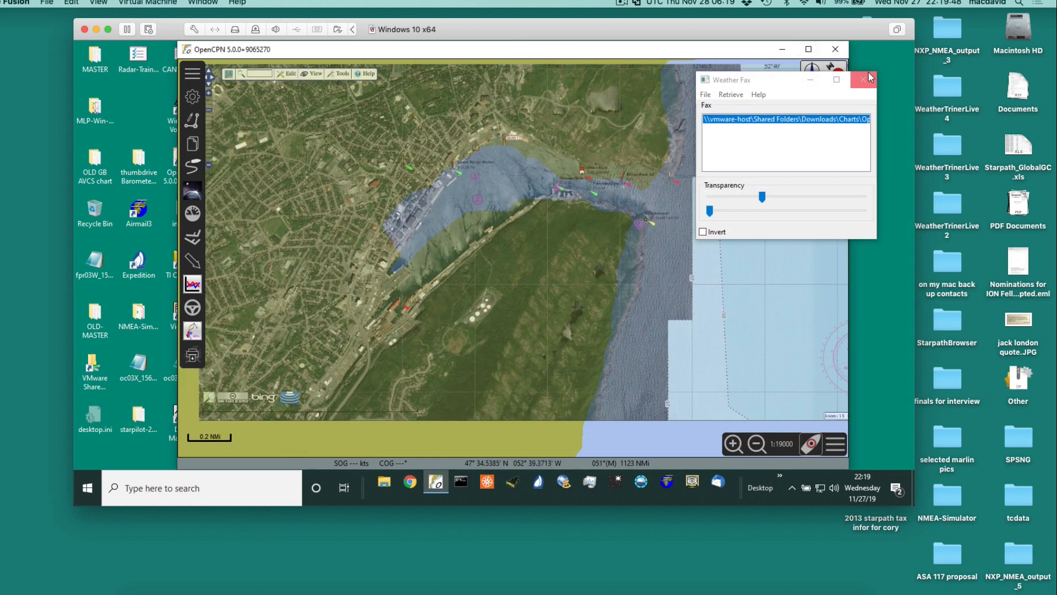
click(705, 94)
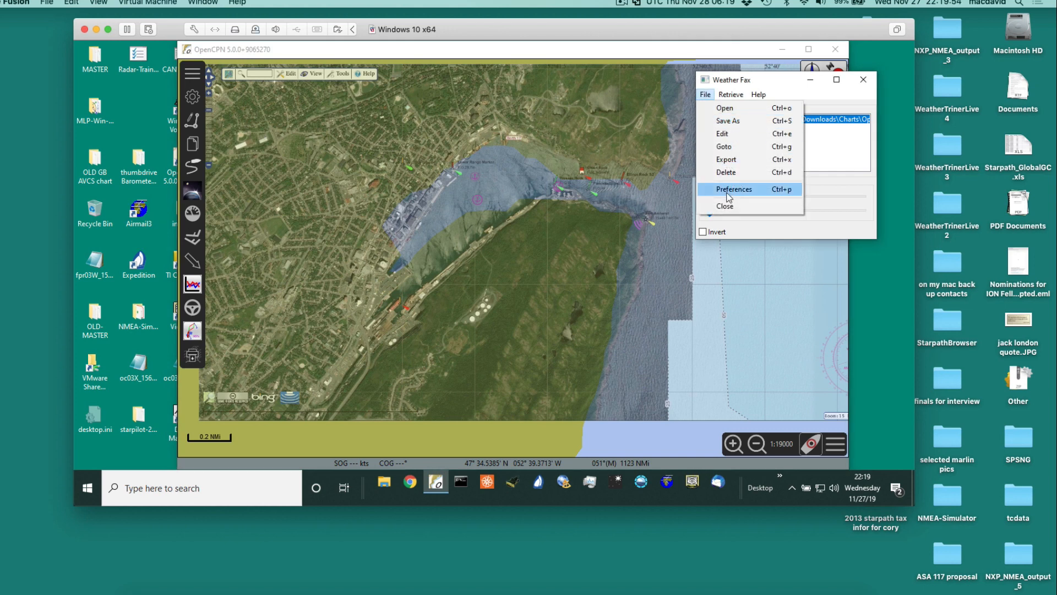
click(727, 171)
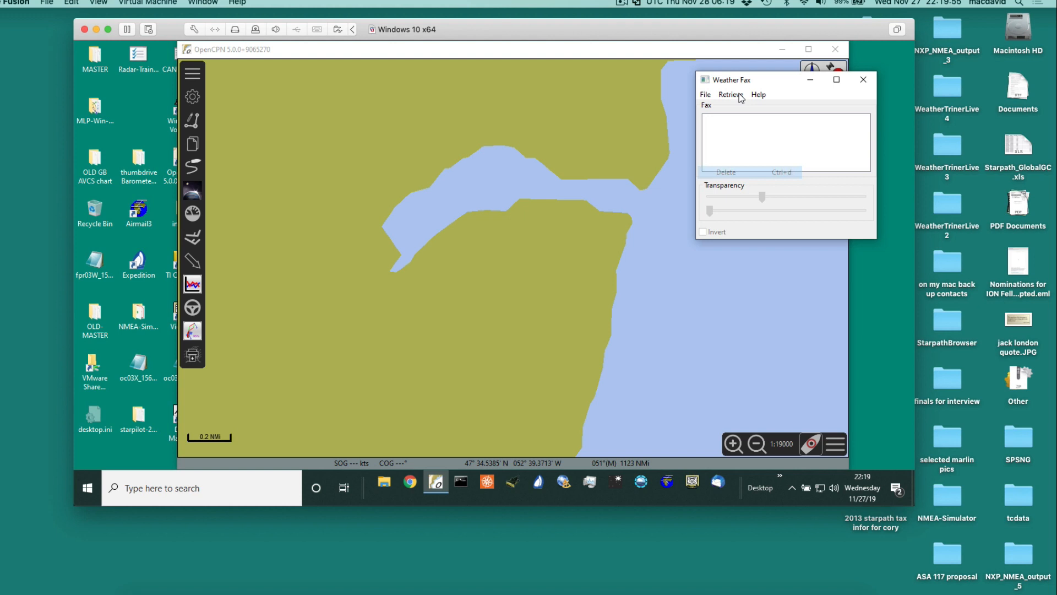
click(863, 80)
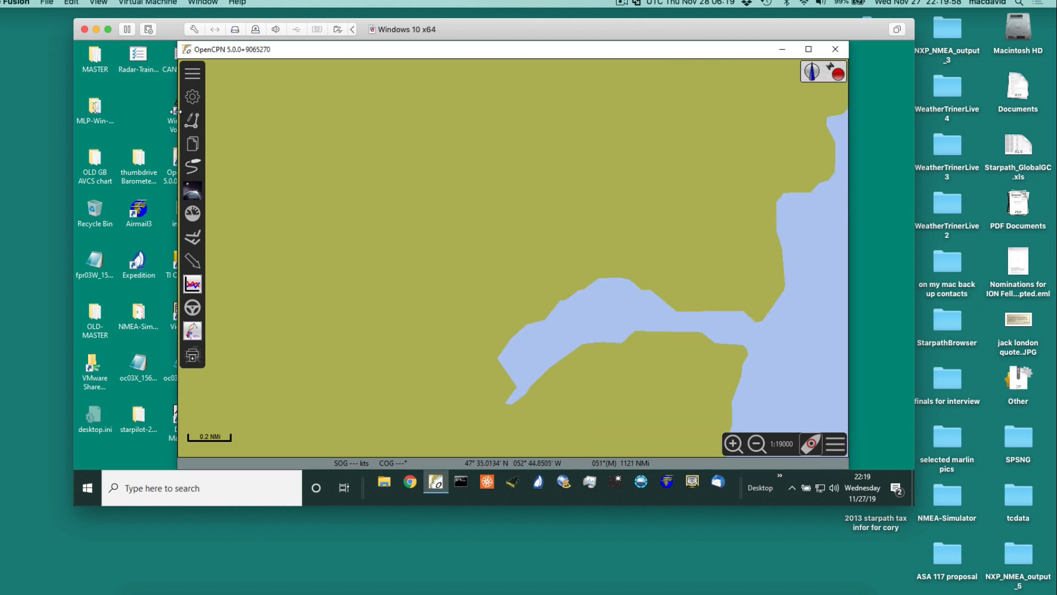
- Add the OpenSeaMap st johns folder to the chart directories, apply the change, and close the options
click(192, 97)
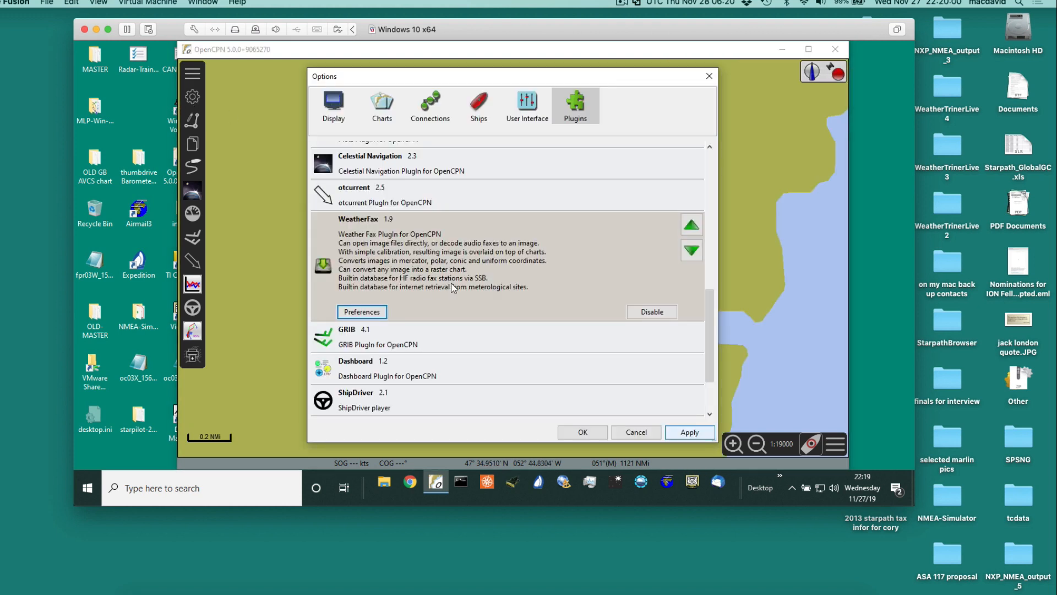
click(382, 105)
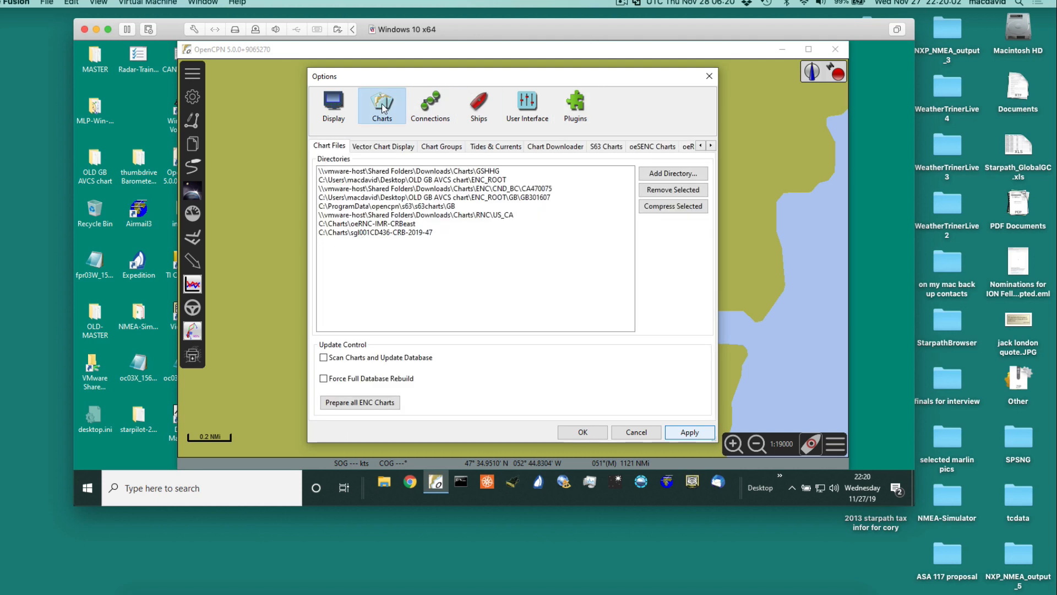
click(661, 175)
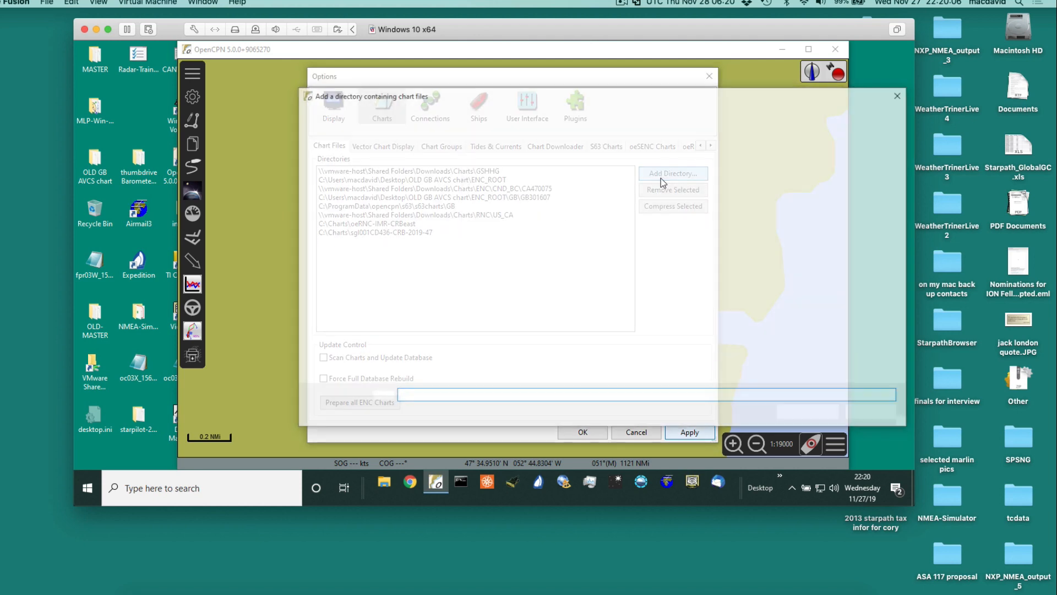
click(504, 191)
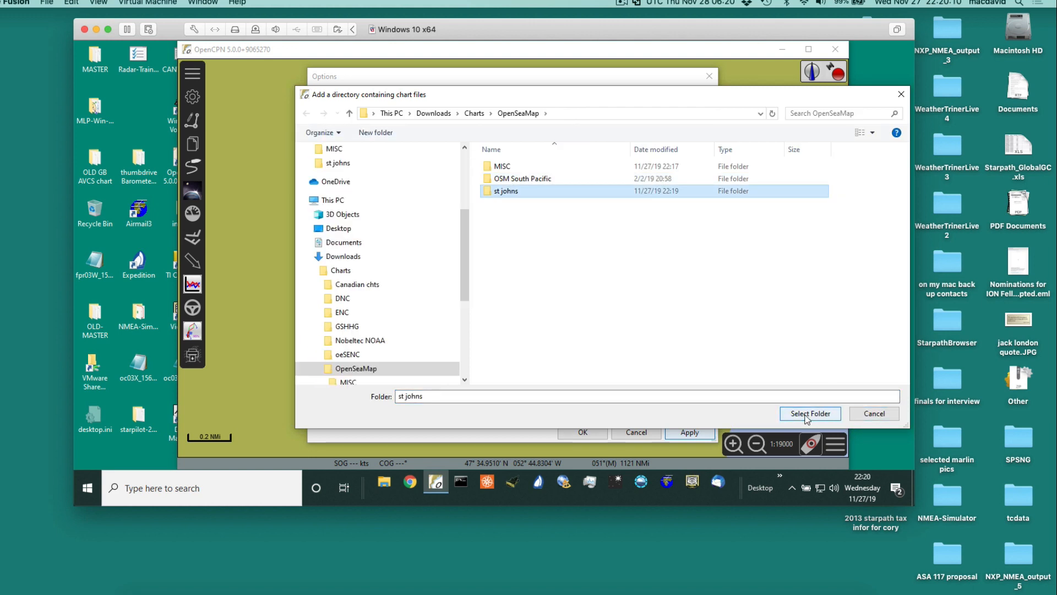
double_click(487, 192)
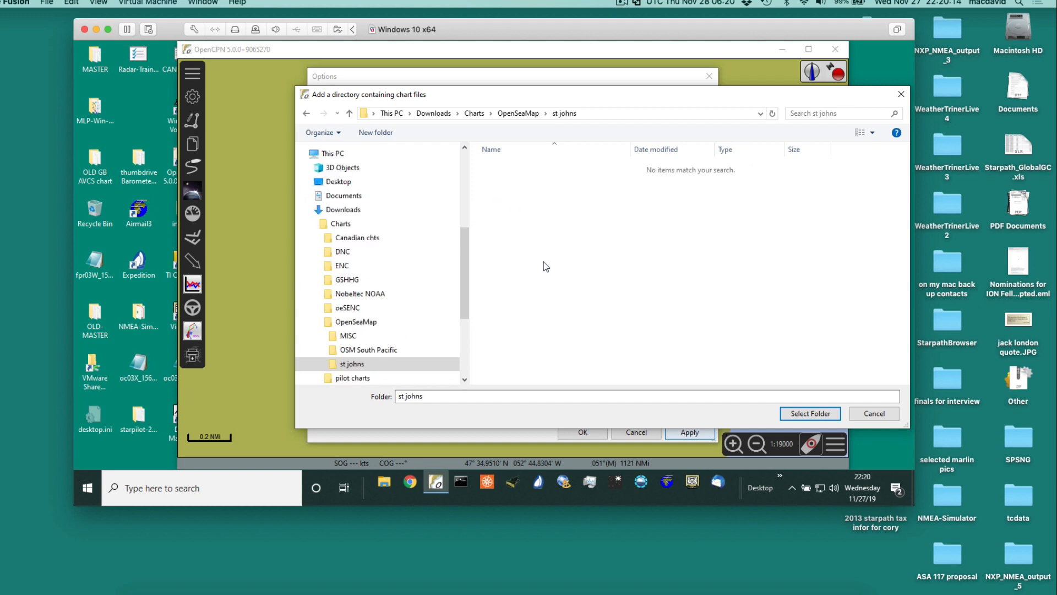
click(517, 113)
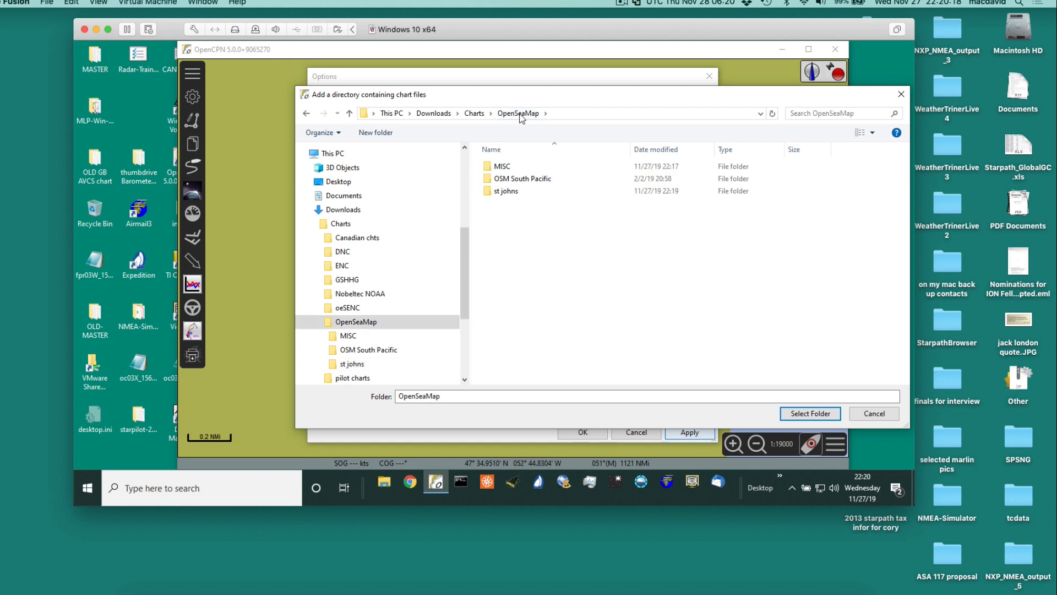
click(492, 193)
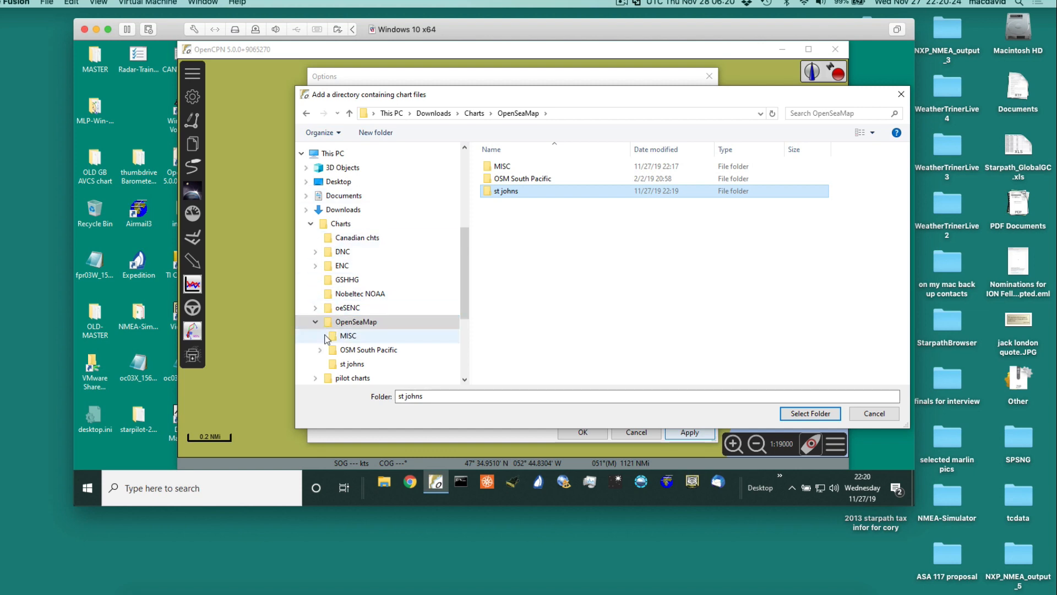
click(805, 415)
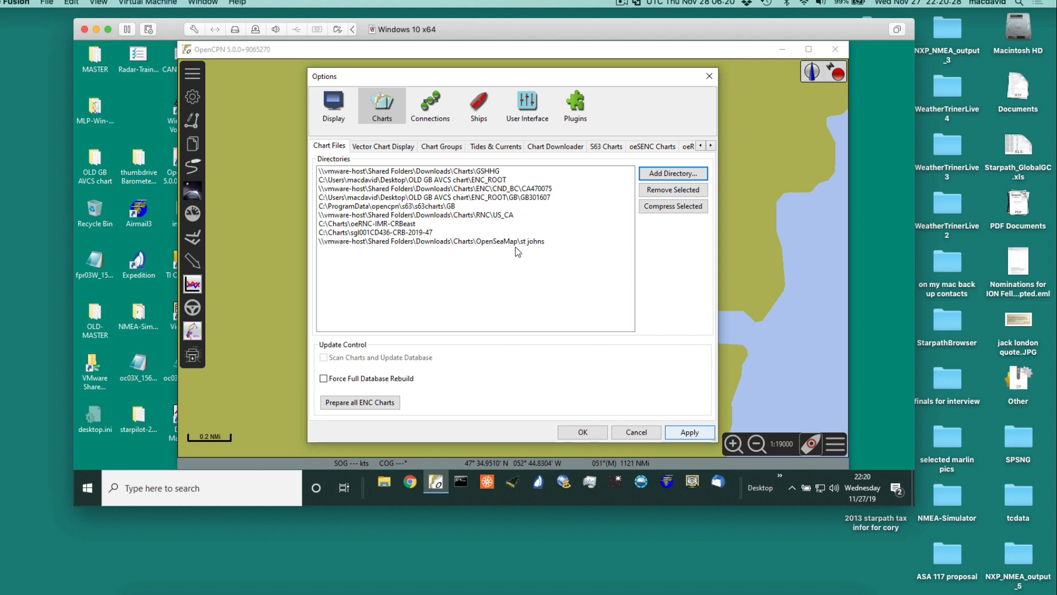
click(510, 243)
click(689, 432)
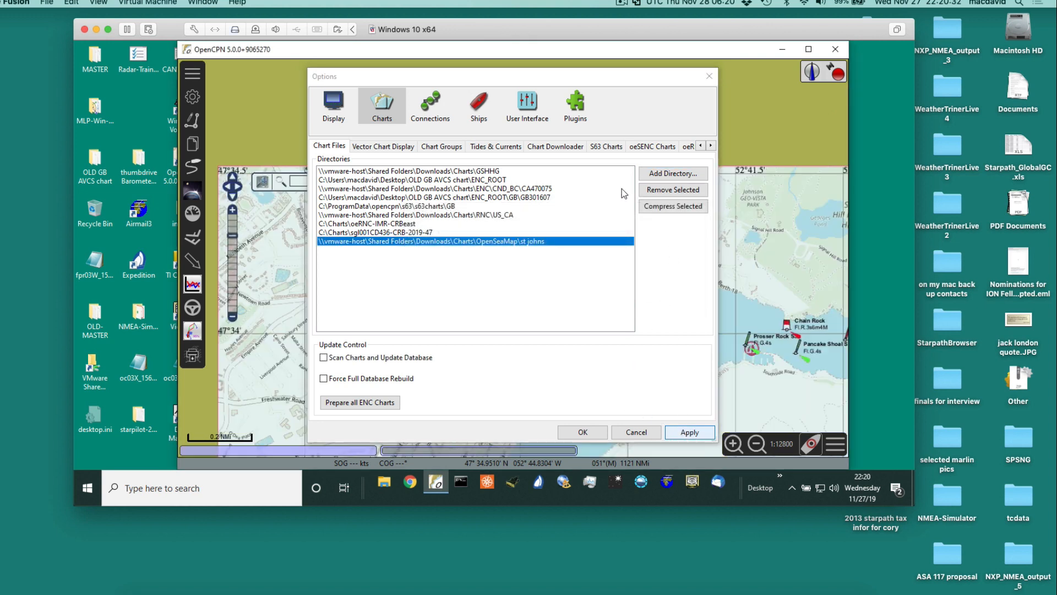
click(709, 76)
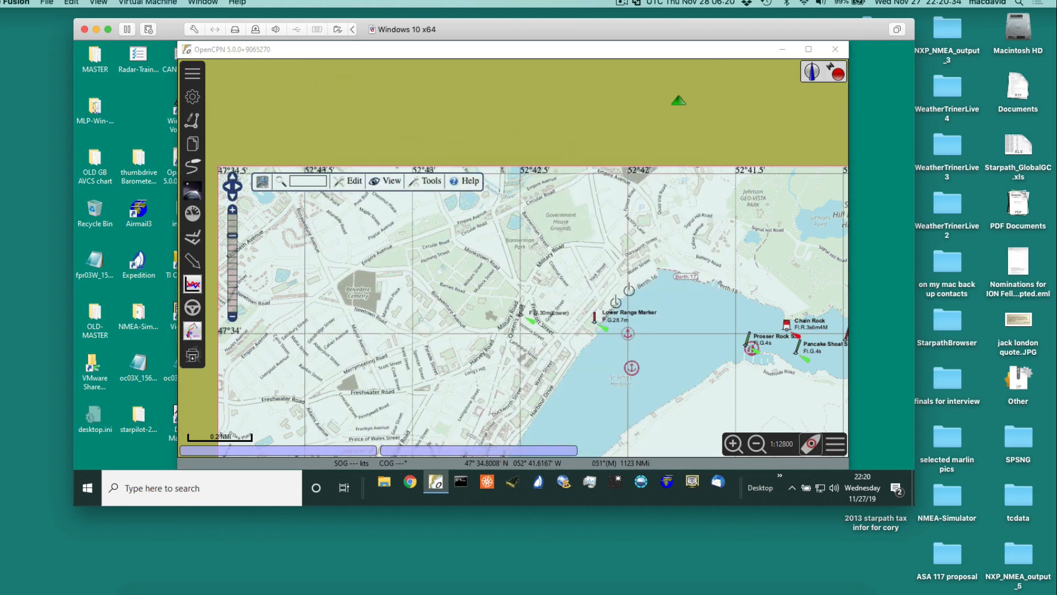
- Examine the details of the st johns 33-map and 33-photo charts and their fit with the surrounding coastline at several scales
scroll(544, 312, down, 4)
scroll(544, 312, up, 3)
mouse_move(437, 448)
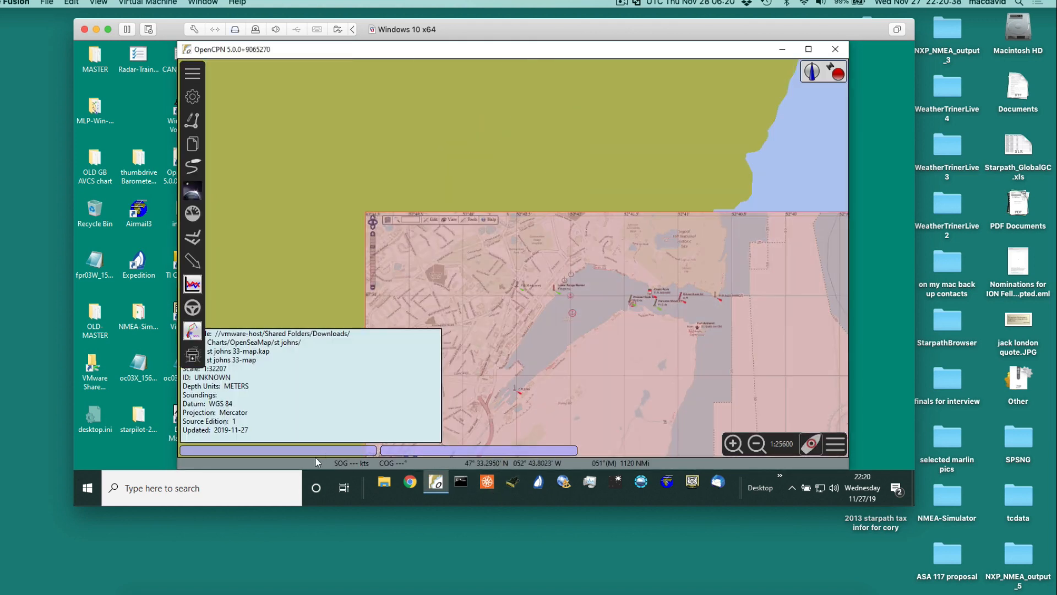
mouse_move(316, 448)
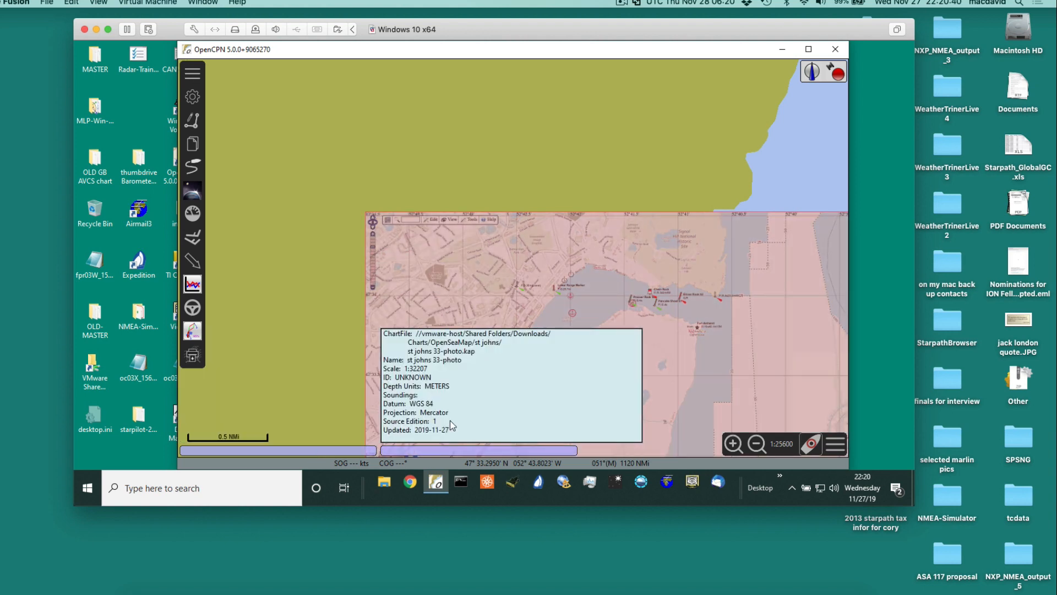
scroll(512, 259, down, 4)
scroll(512, 259, up, 2)
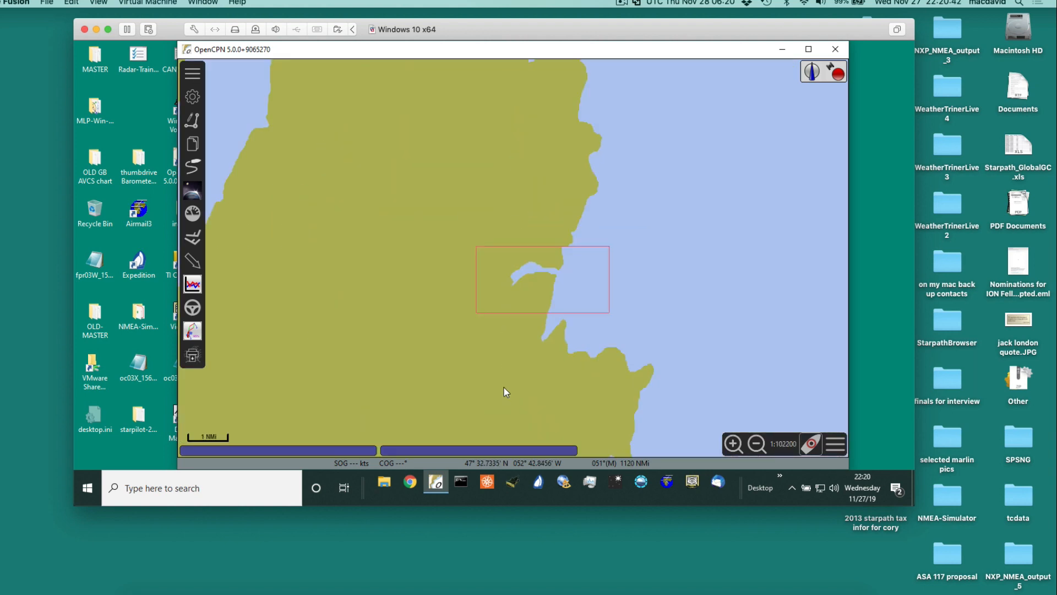
click(470, 448)
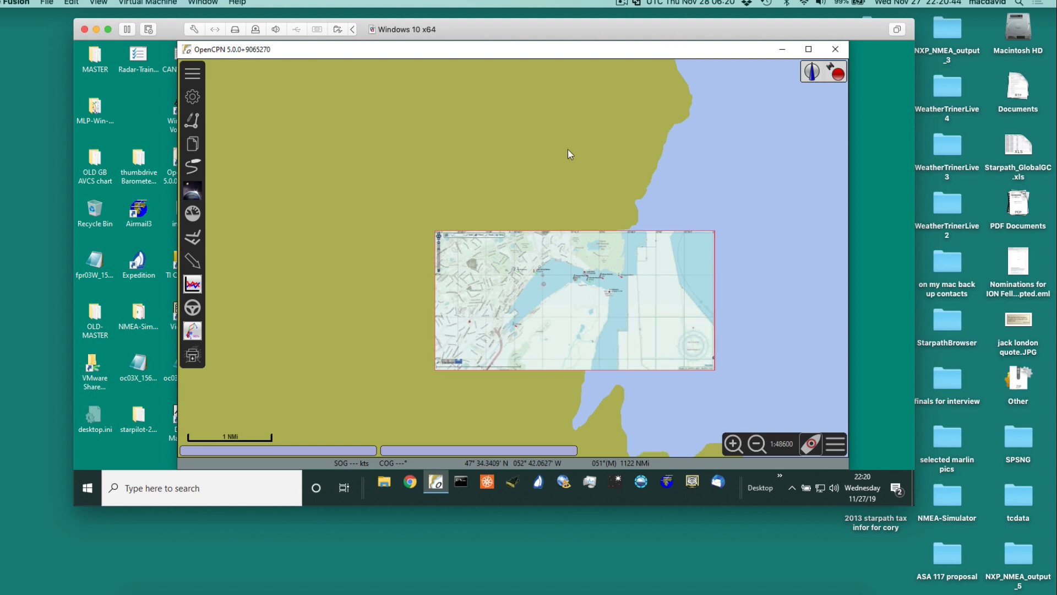
drag(578, 141, 549, 164)
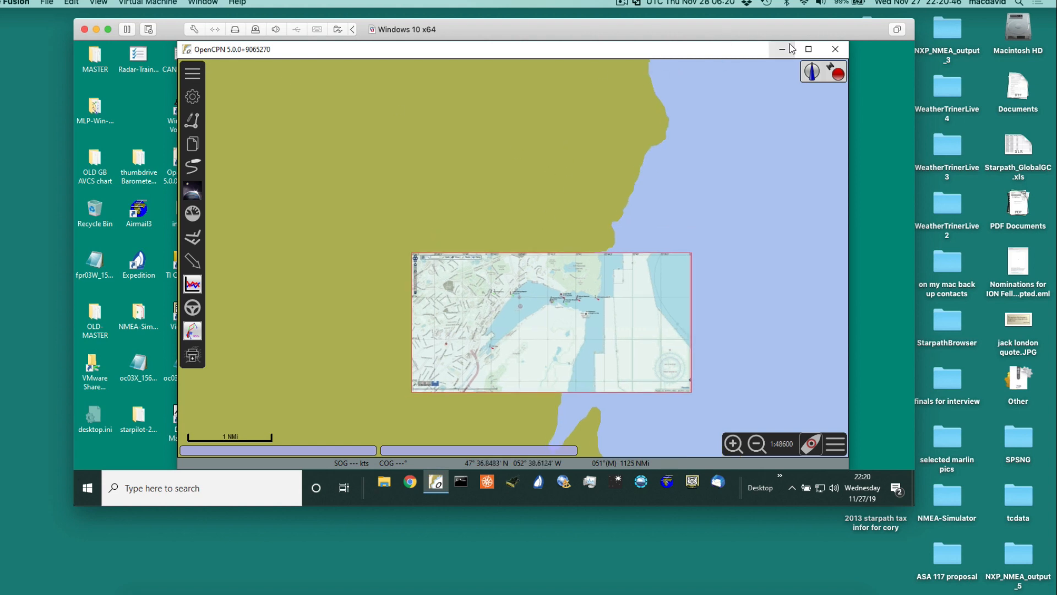
- Reposition the OpenCPN window within Windows 10 and the virtual machine window on the Mac desktop
drag(521, 55, 504, 83)
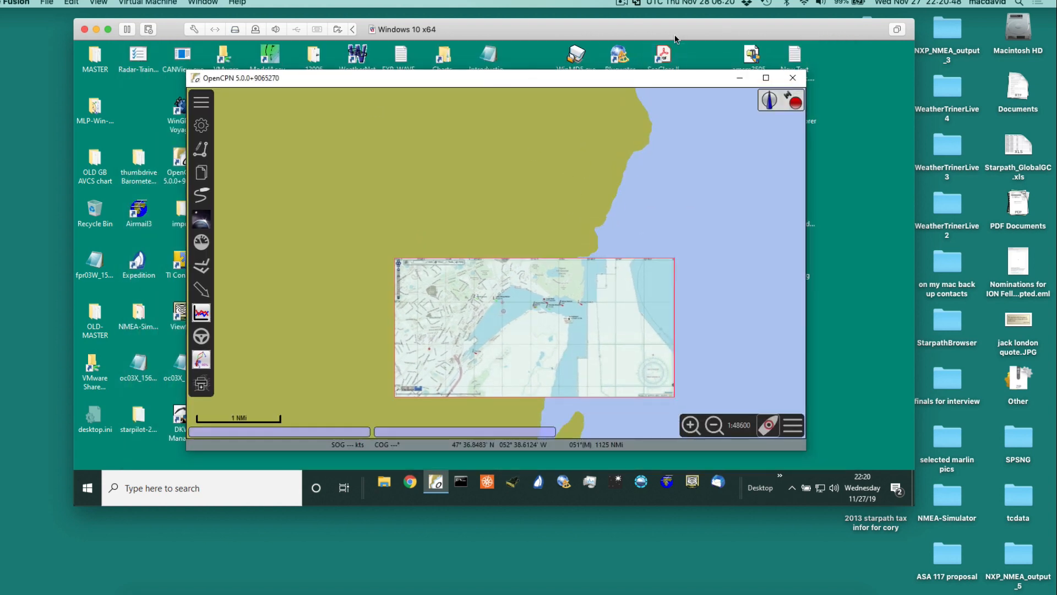
drag(648, 29, 672, 9)
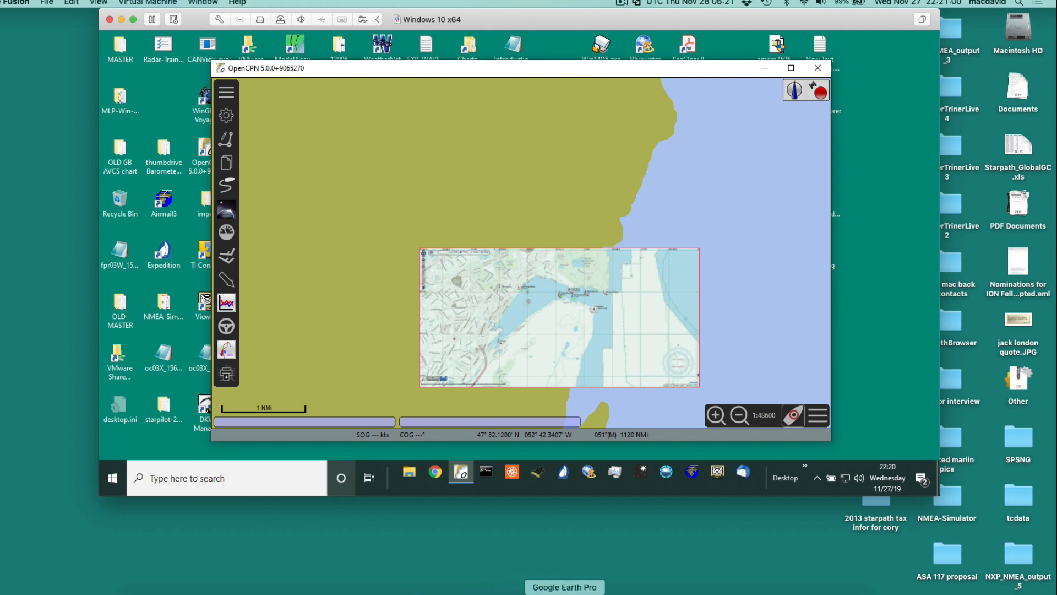
- Switch to OpenCPN on the Mac, check its OpenSeaMap/st johns chart directory, and confirm the options
click(391, 592)
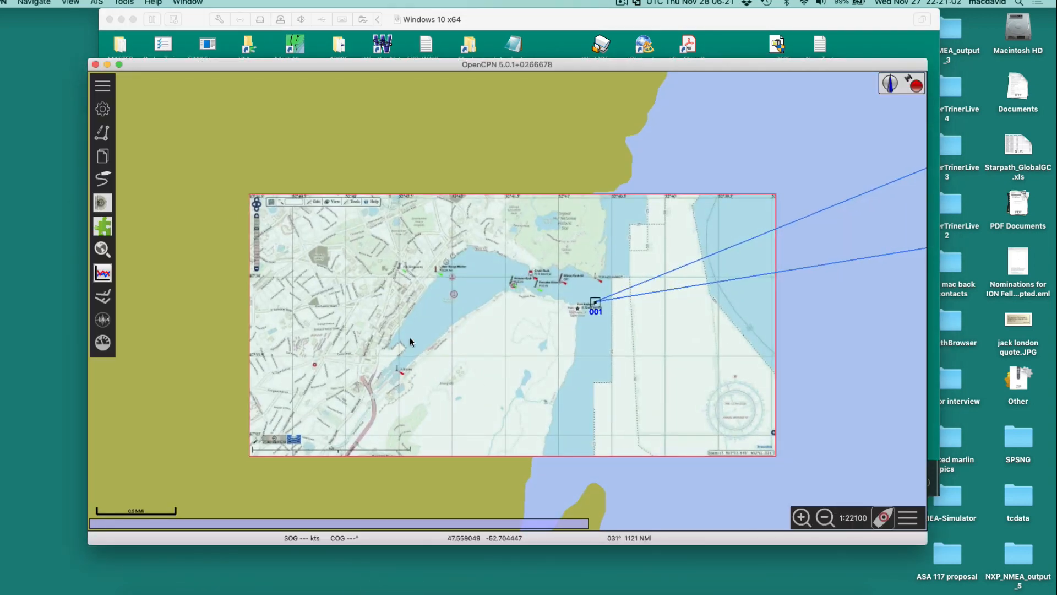
click(99, 107)
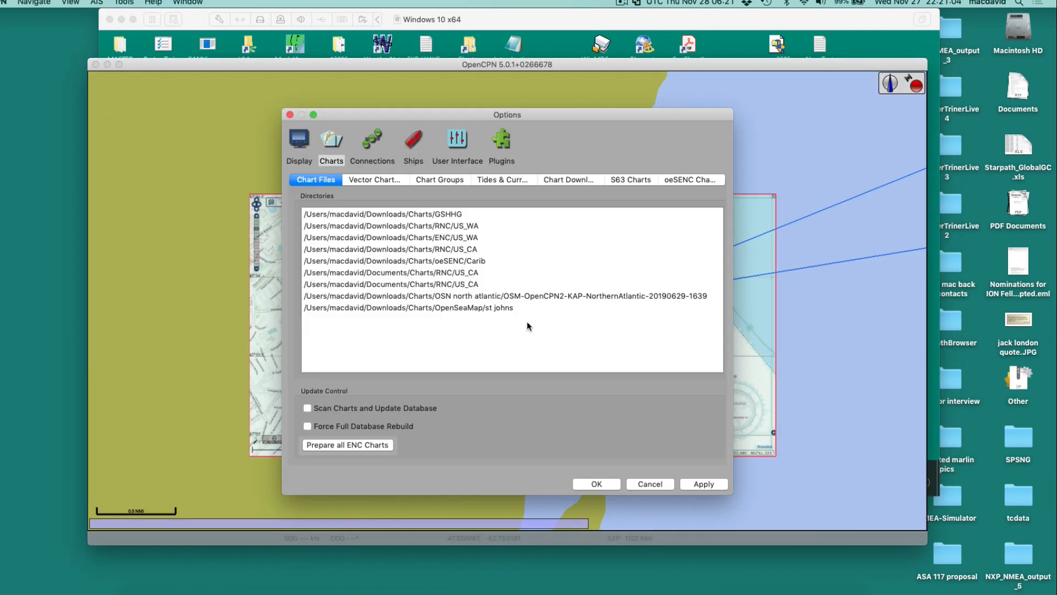
click(478, 307)
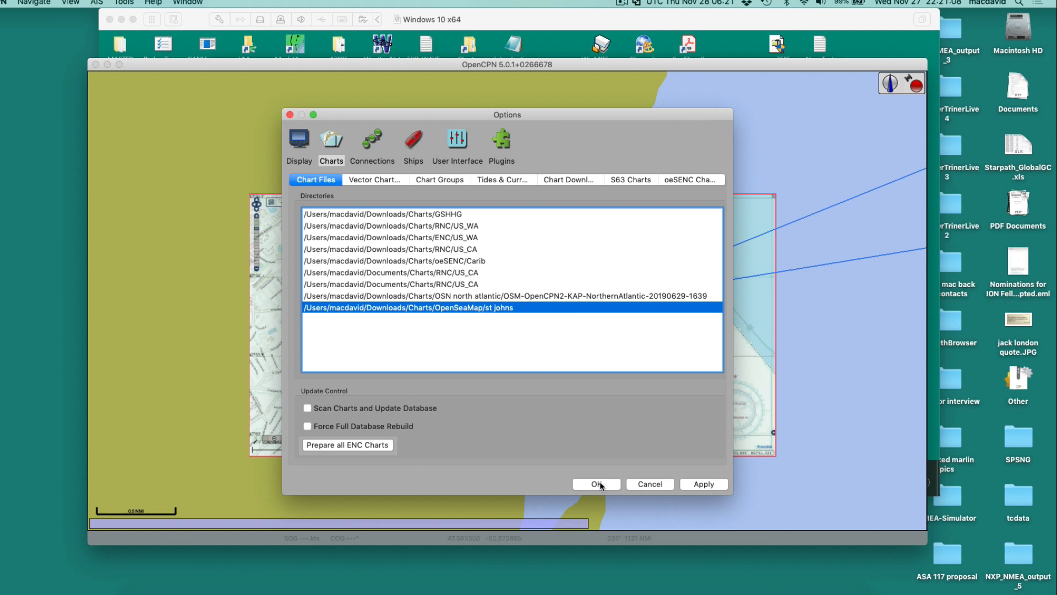
click(705, 484)
click(591, 486)
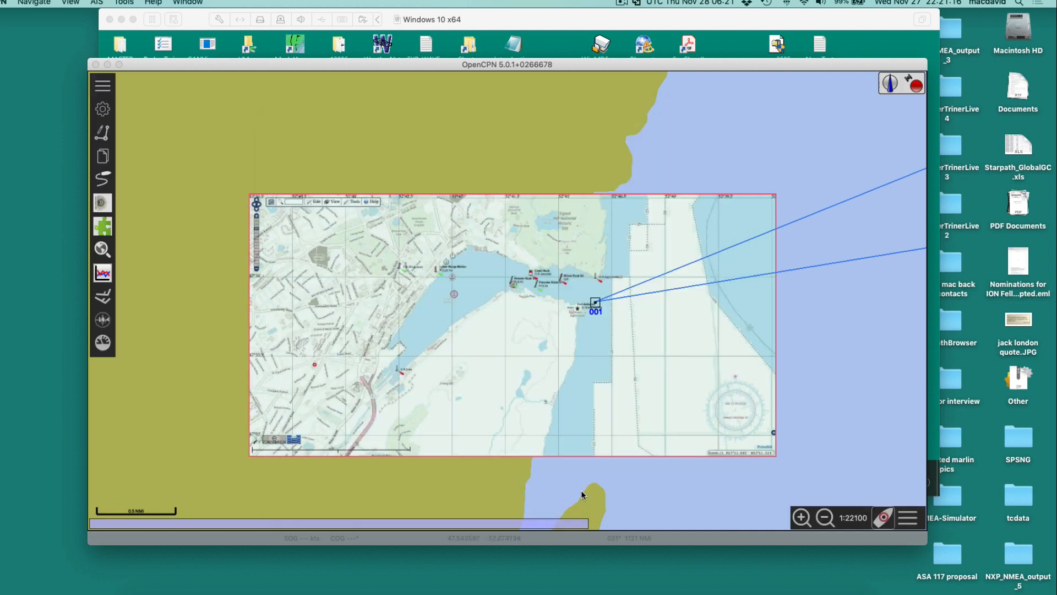
- Compare the St. John's chart with the surrounding coastline at smaller scales, and return to the Windows virtual machine
scroll(464, 389, down, 5)
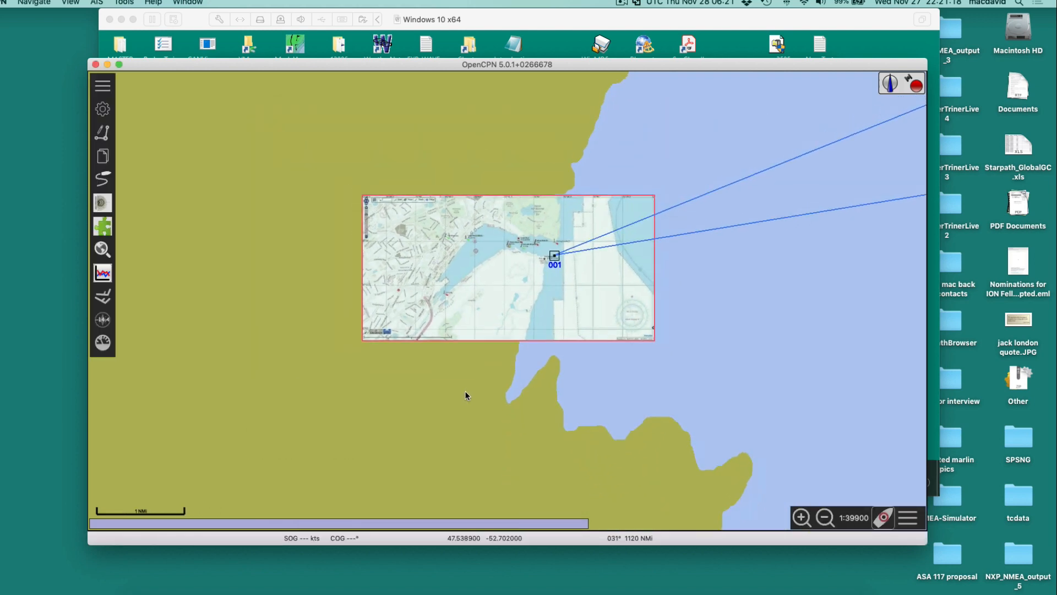
scroll(497, 299, down, 2)
scroll(497, 299, up, 2)
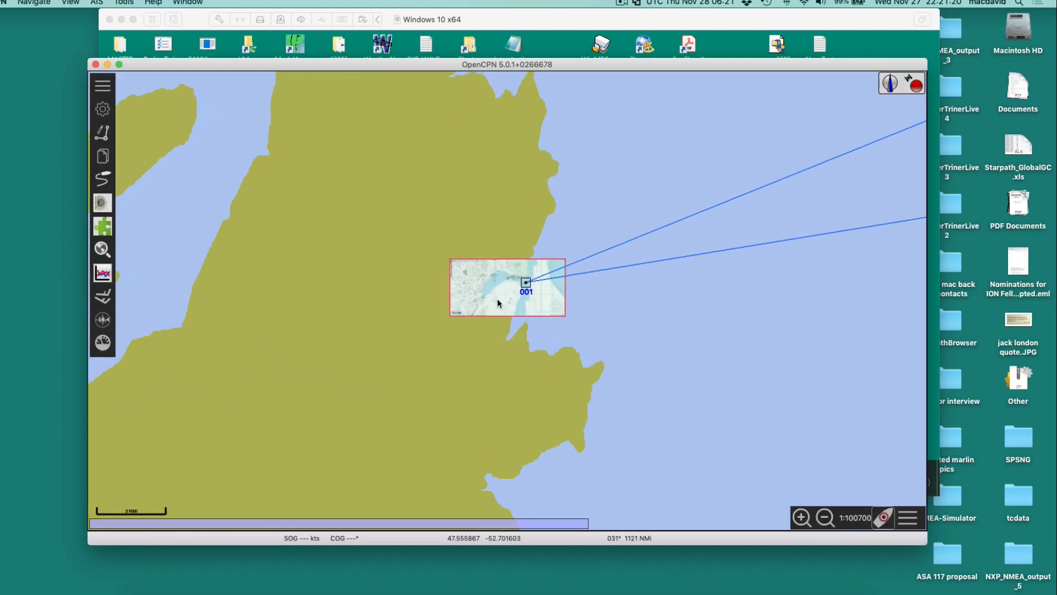
drag(101, 65, 189, 62)
click(163, 150)
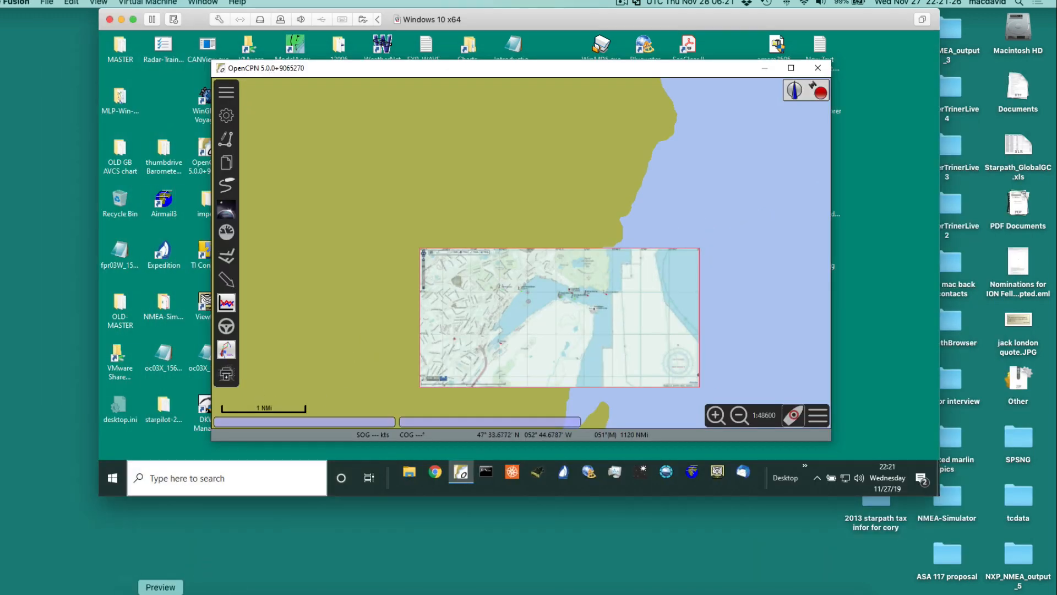
- Review the KAP and JPG files in Finder's OpenSeaMap/st johns folder, collapse it, and return to the Windows virtual machine
click(141, 594)
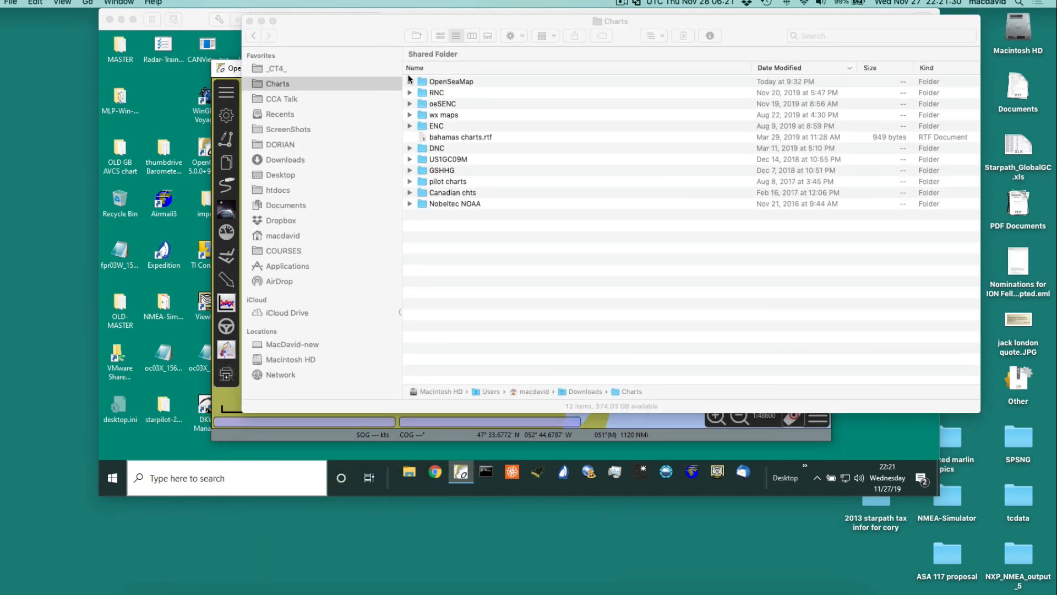
click(410, 82)
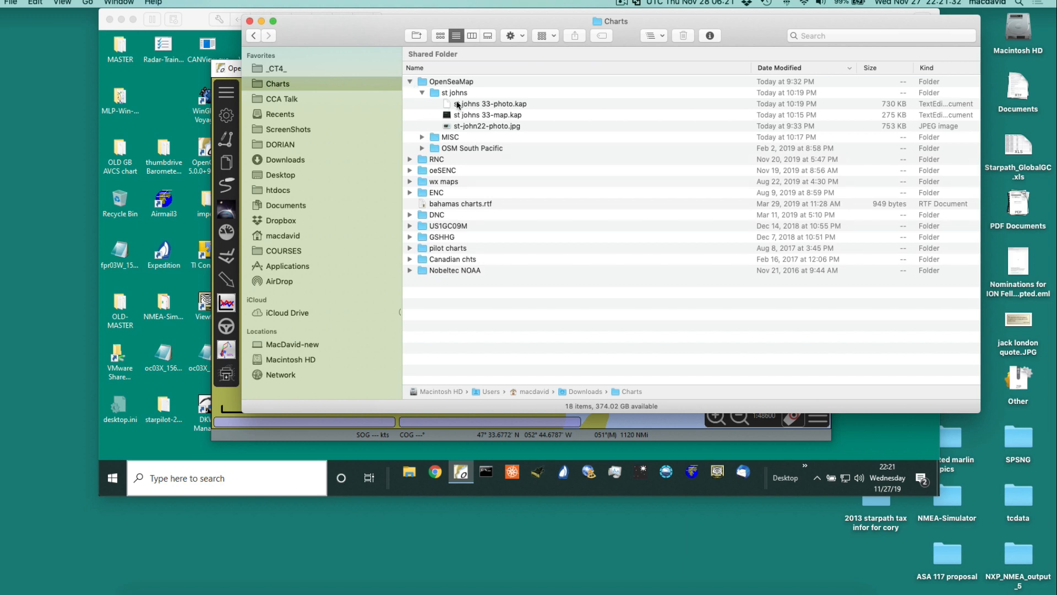
click(497, 106)
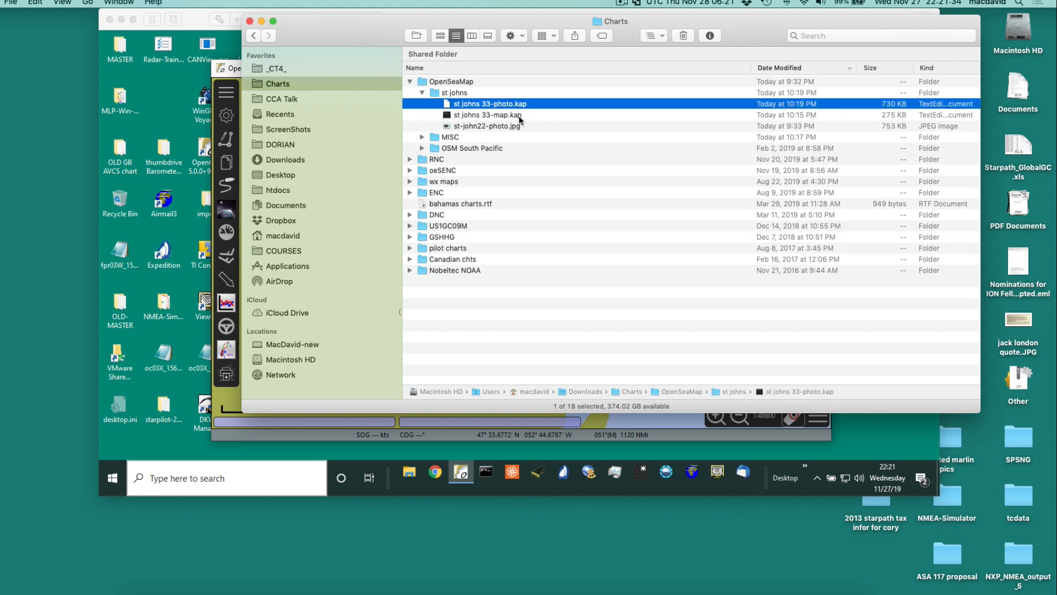
click(489, 127)
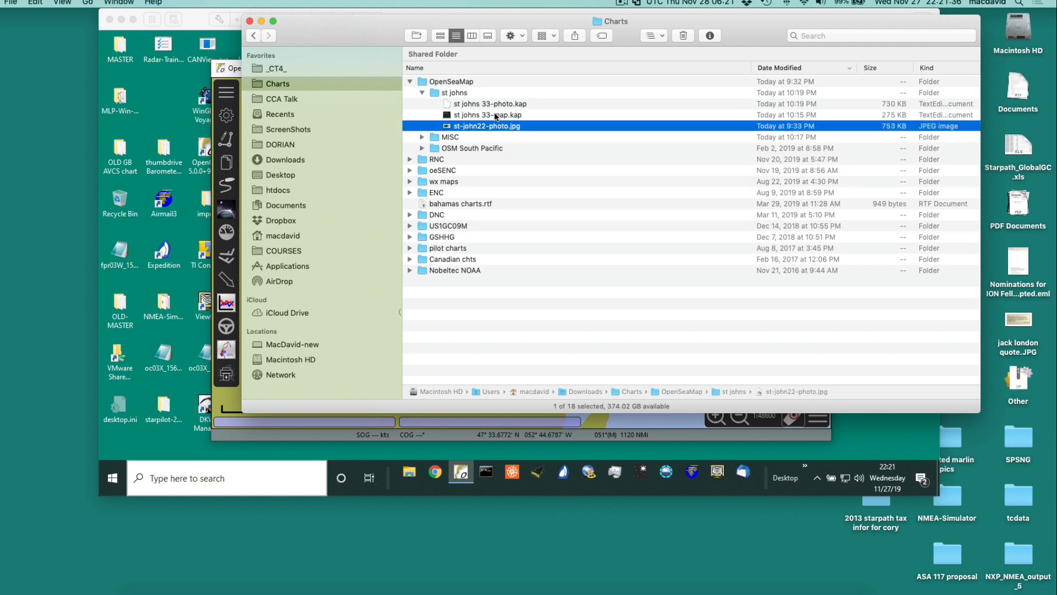
click(496, 115)
click(495, 105)
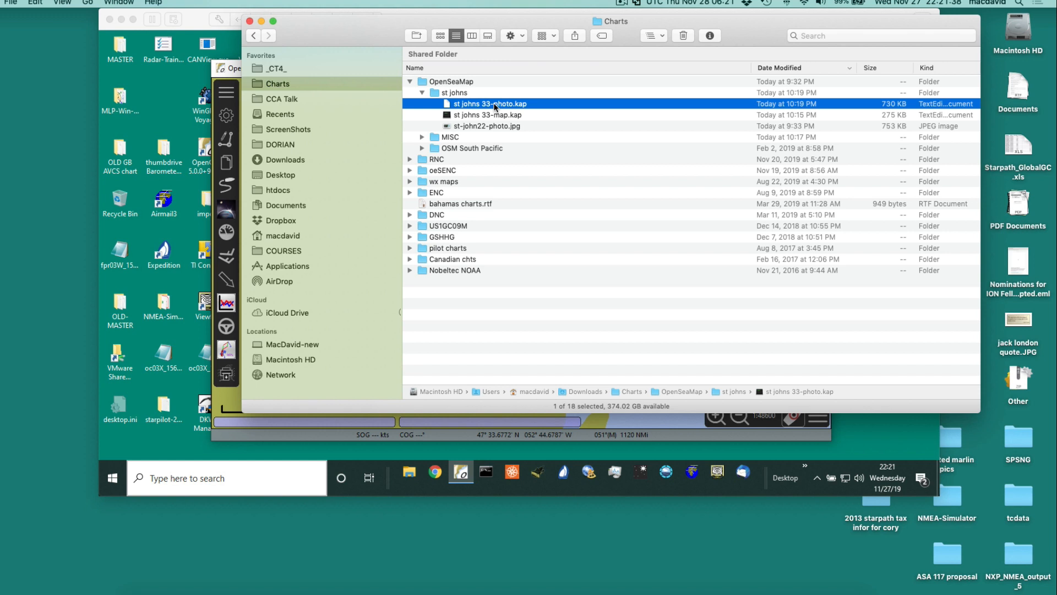
click(422, 93)
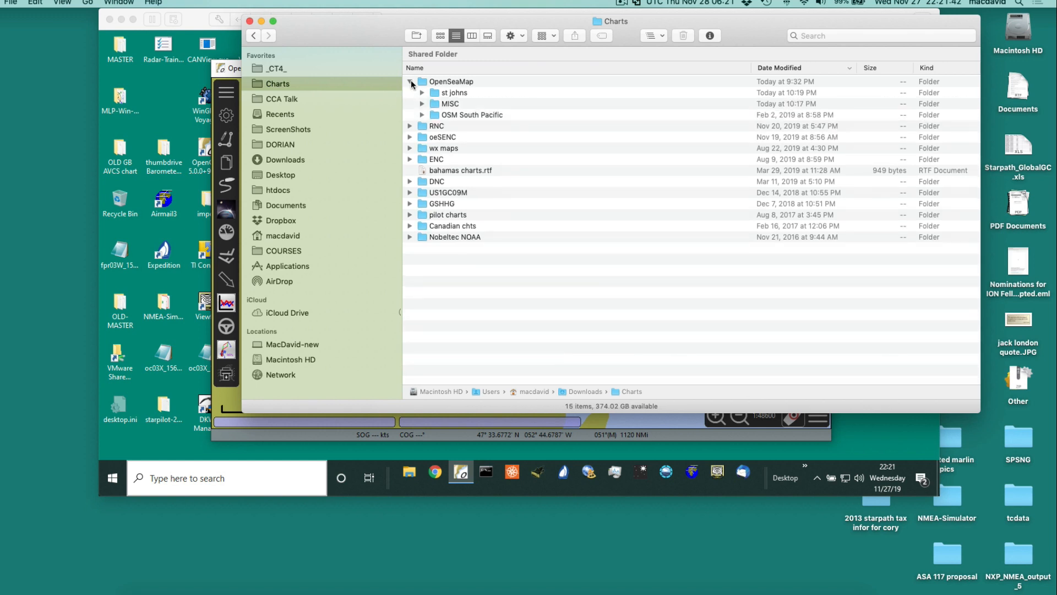
click(410, 82)
drag(355, 37, 393, 146)
click(407, 110)
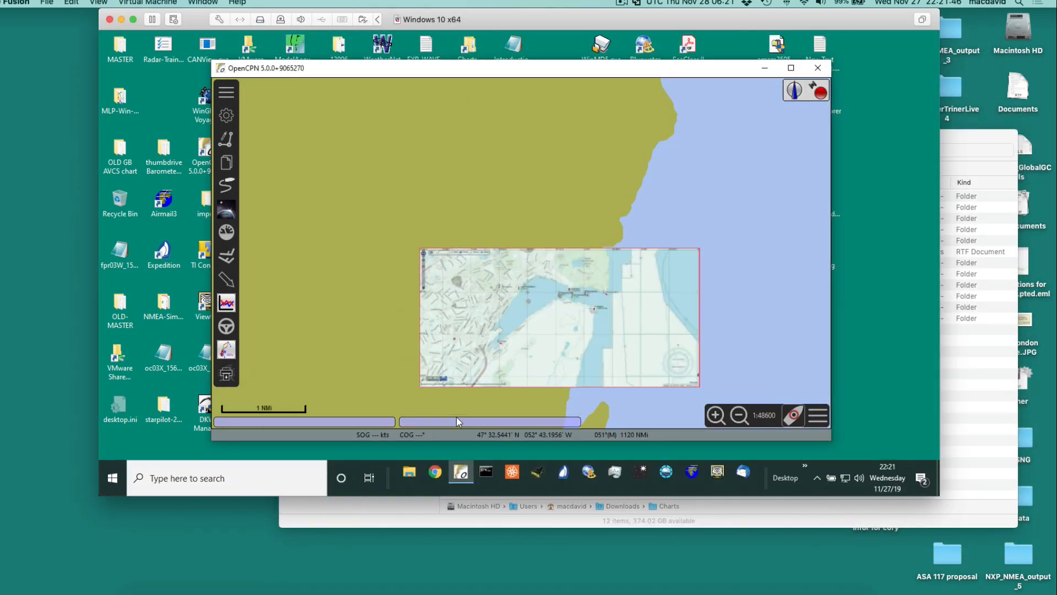
- Switch between the available St. John's charts in the Windows OpenCPN and restart the program
scroll(501, 332, up, 3)
scroll(501, 332, down, 3)
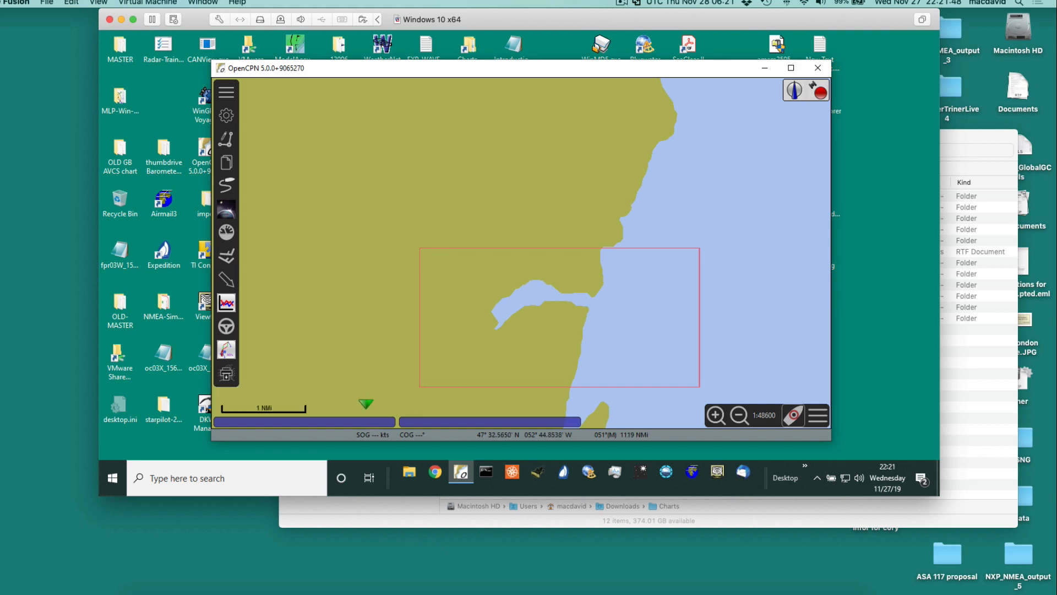
click(370, 428)
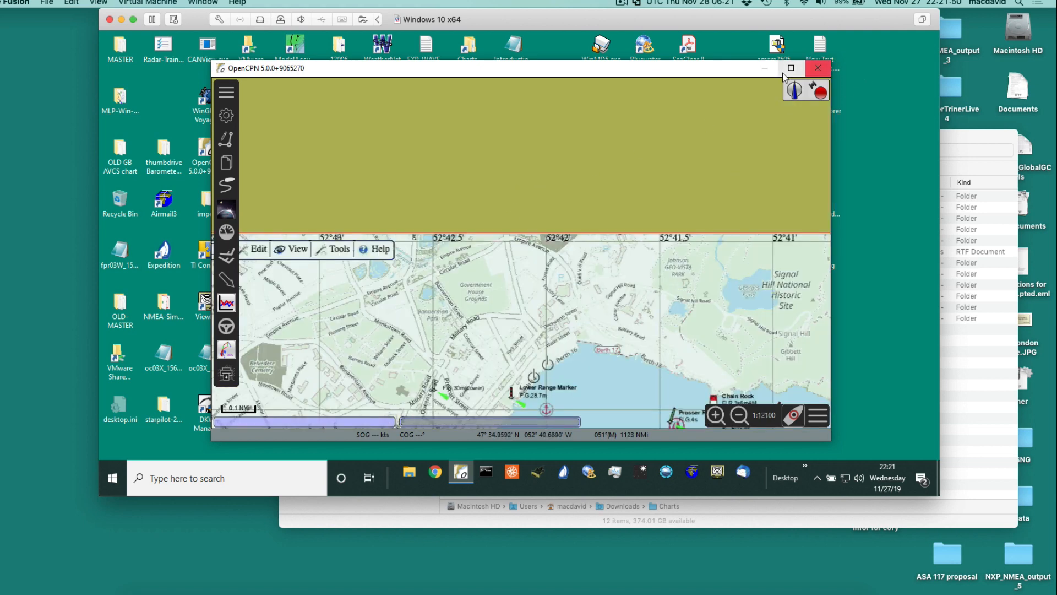
click(818, 68)
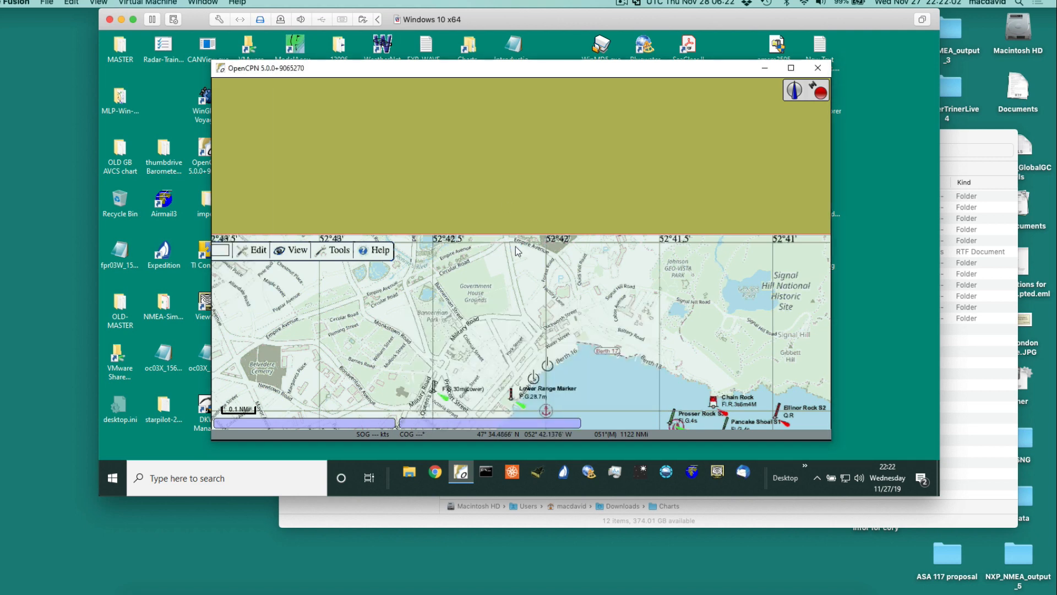
- Compare the St. John's chart with the underlying base coastline by changing the scale and the displayed chart
scroll(594, 196, down, 3)
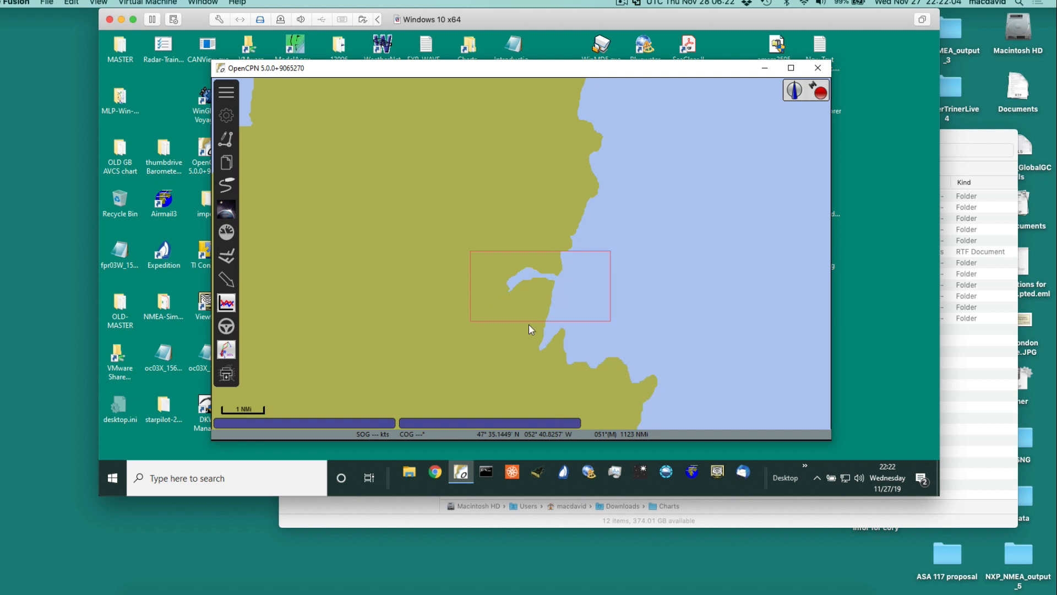
click(408, 424)
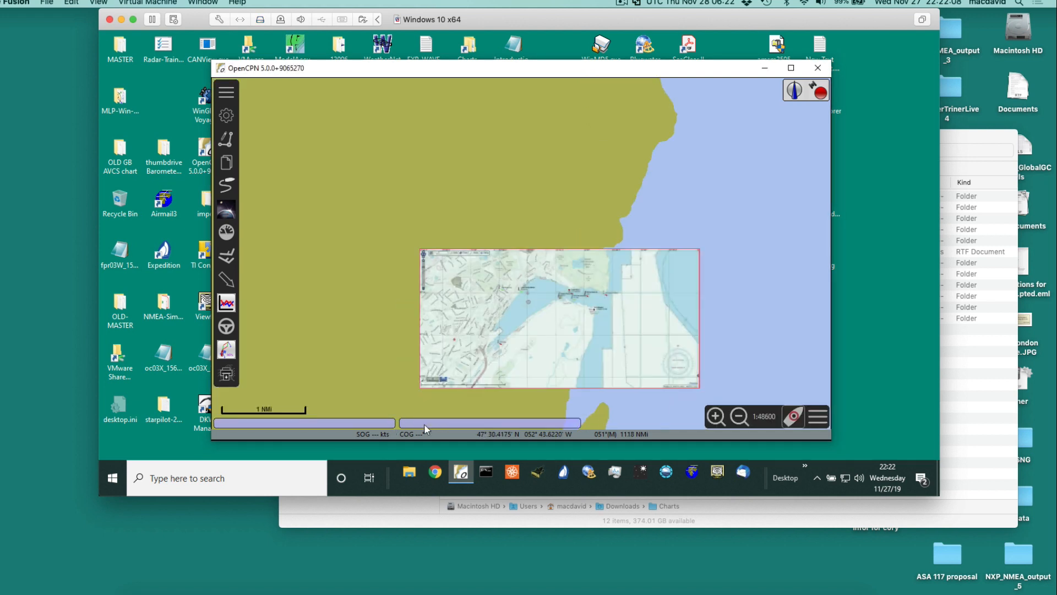
scroll(507, 300, down, 1)
scroll(506, 299, up, 1)
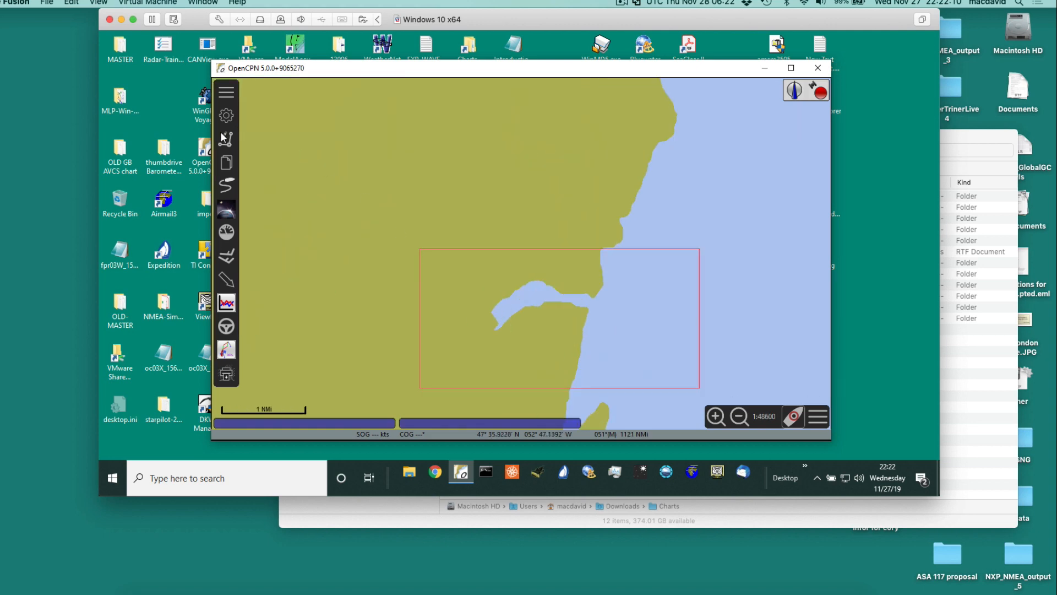
click(226, 115)
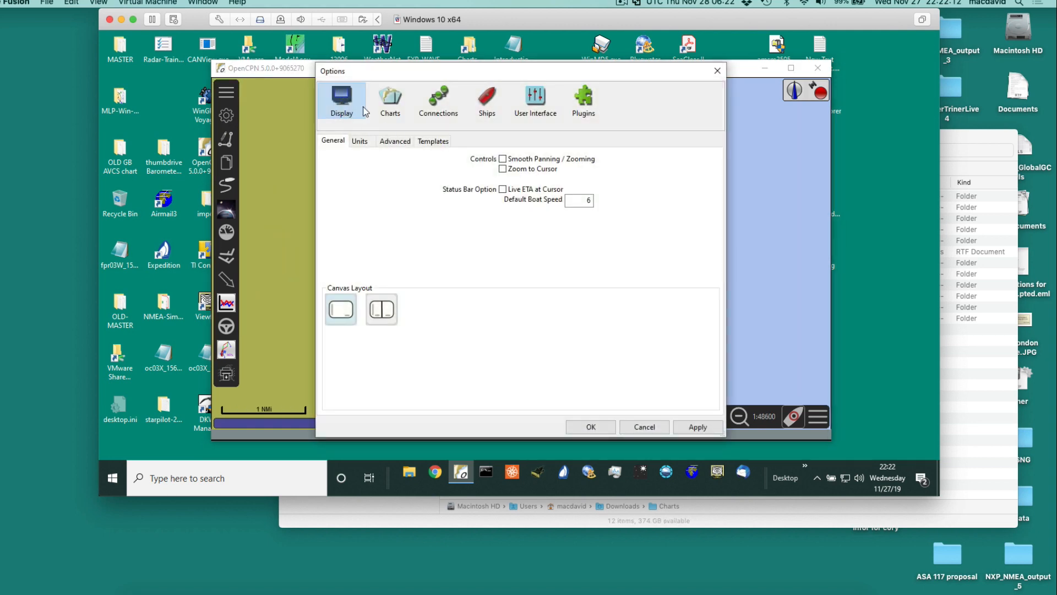
click(719, 73)
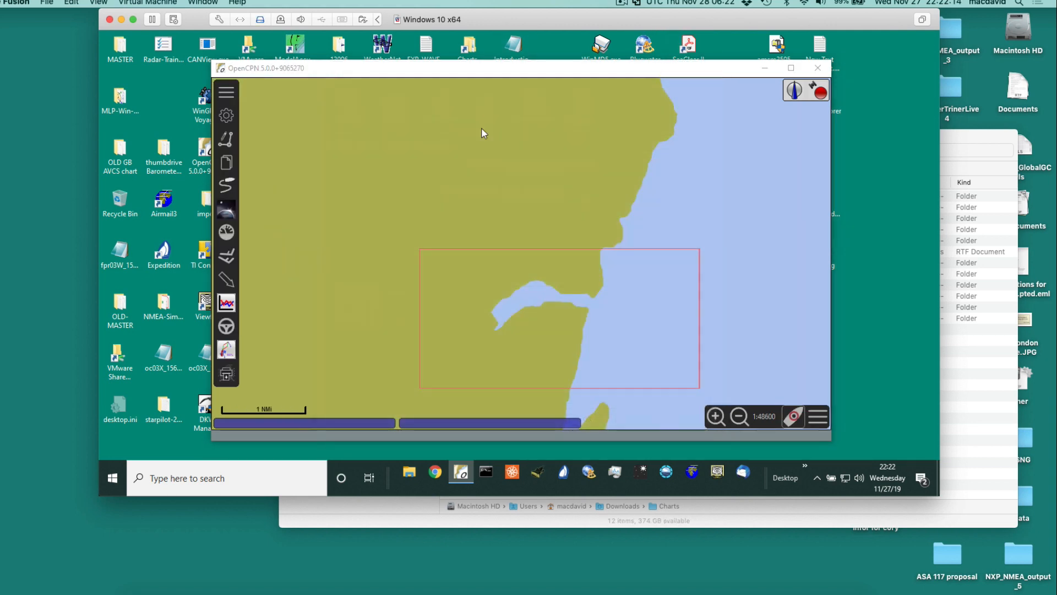
click(226, 375)
click(226, 375)
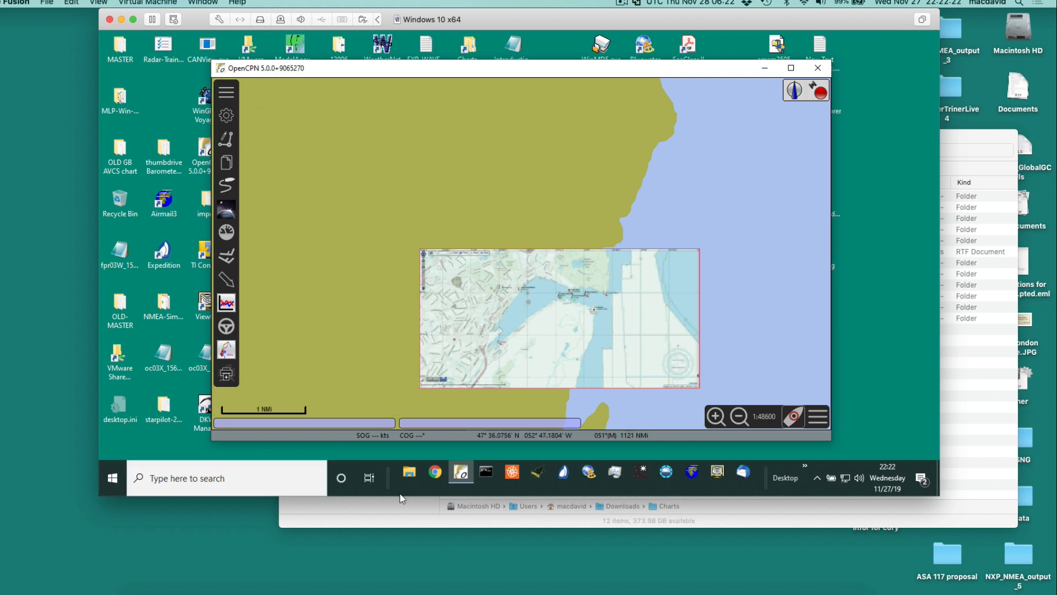
- Delete st johns 33-map.kap and st-john22-photo.jpg from the OpenSeaMap/st johns folder in Finder
click(414, 472)
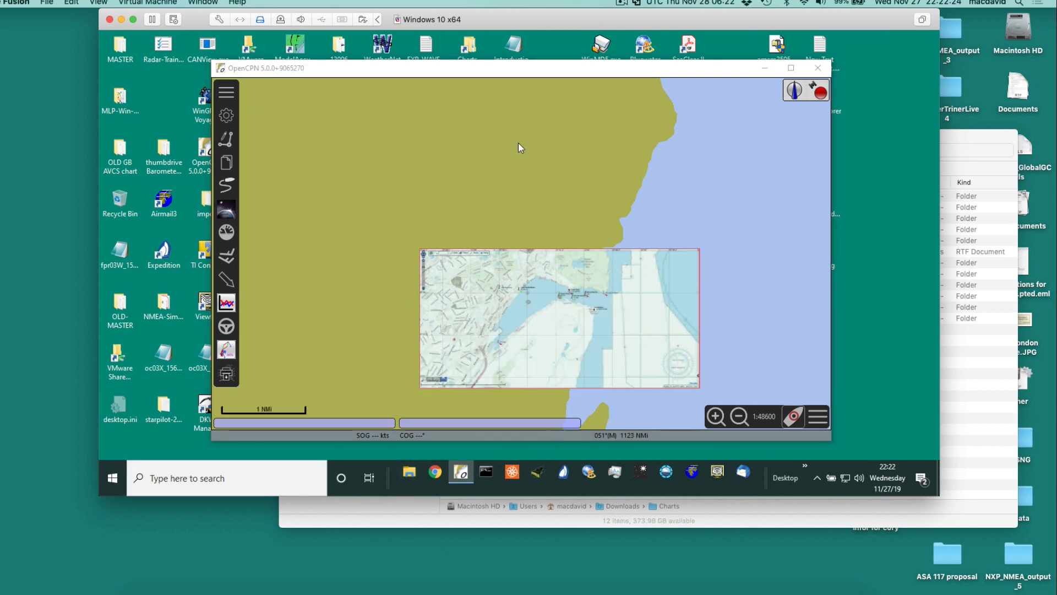
click(408, 473)
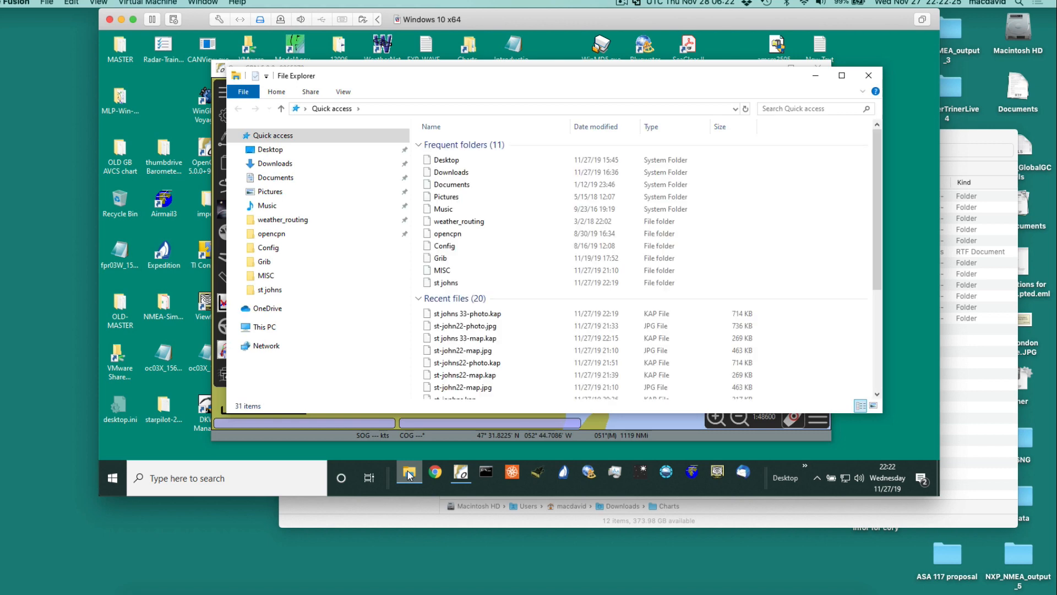
click(401, 506)
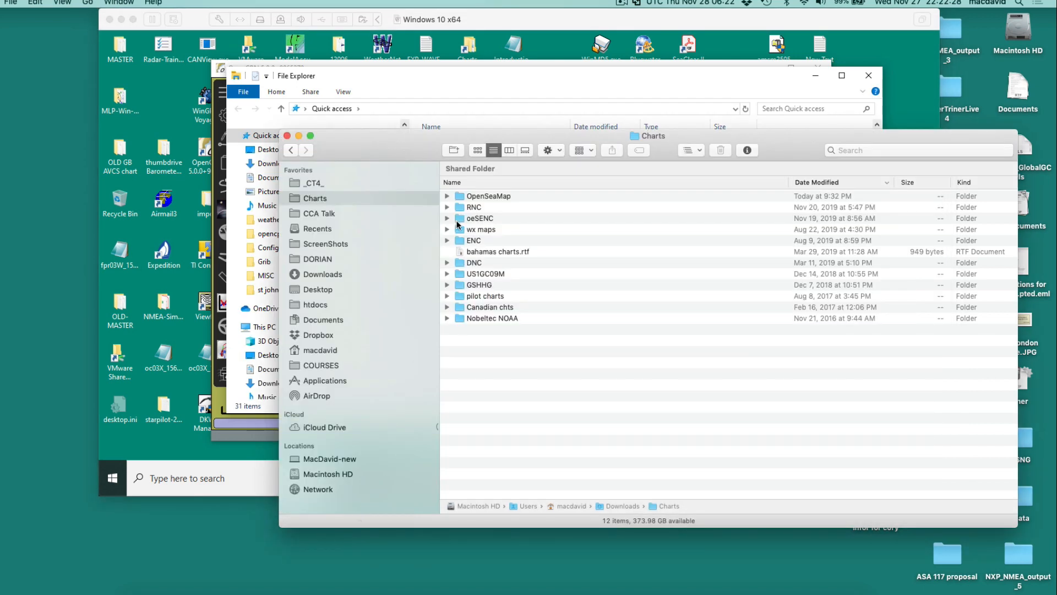
click(457, 199)
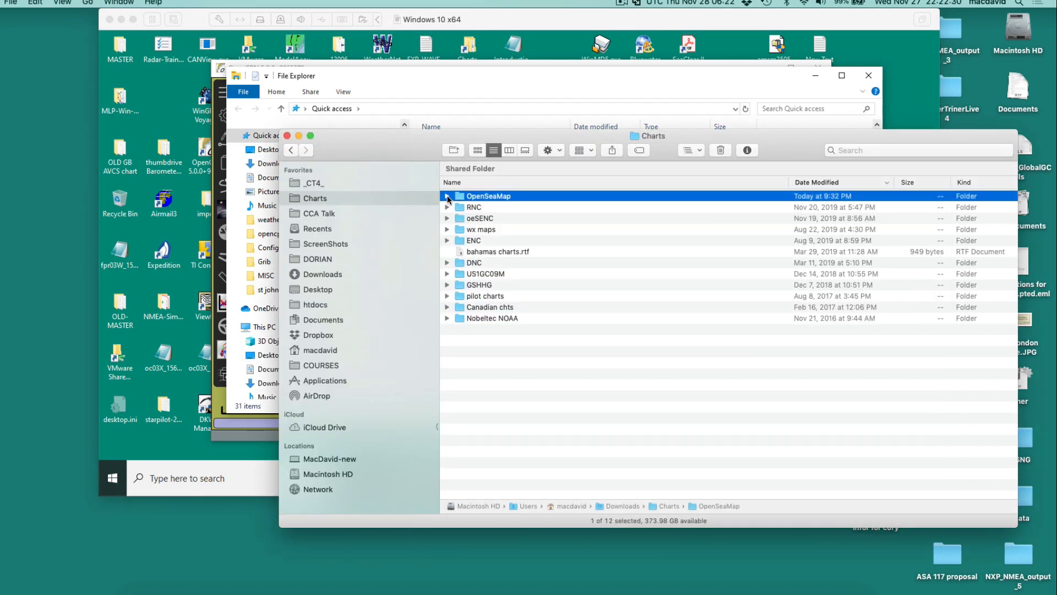
click(446, 196)
click(459, 207)
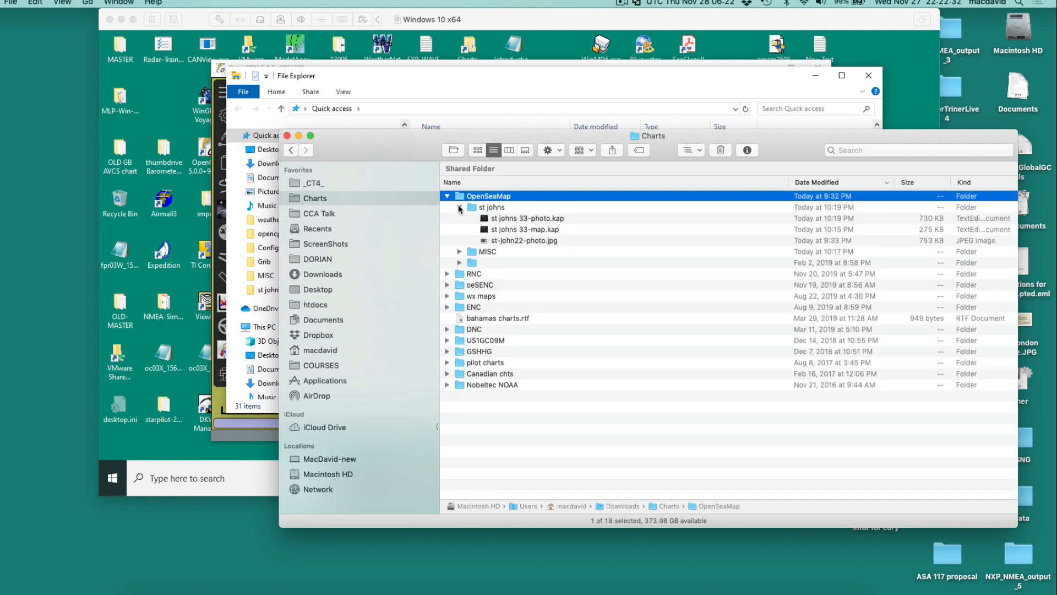
click(535, 231)
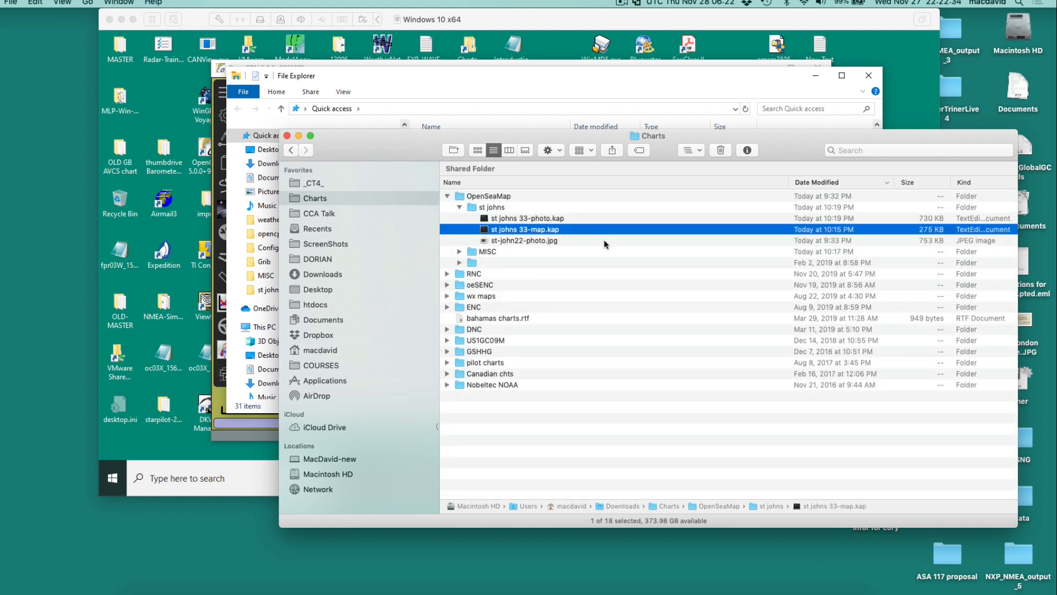
shift+click(530, 240)
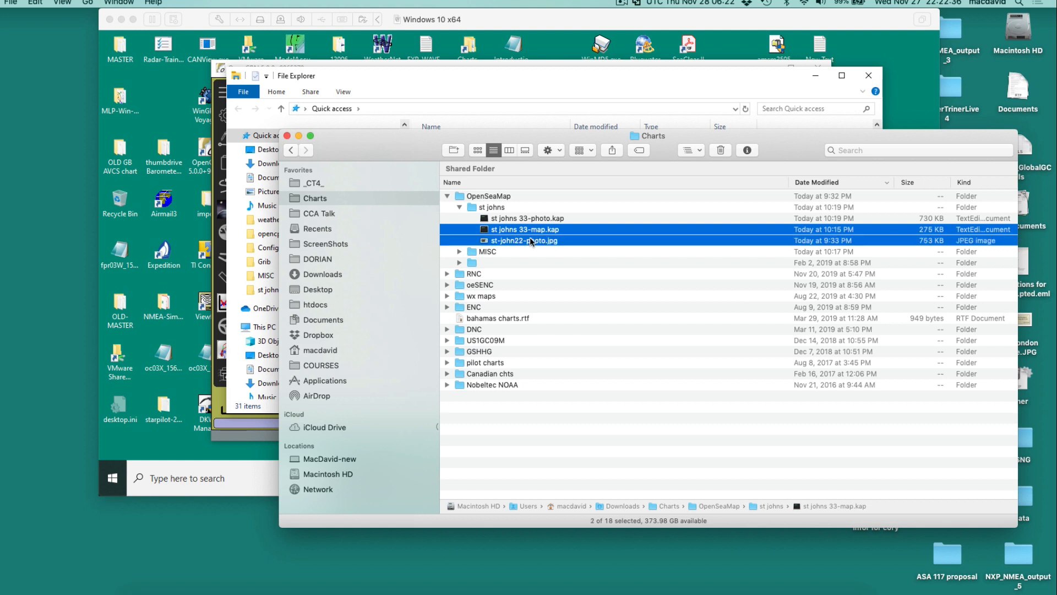
click(717, 151)
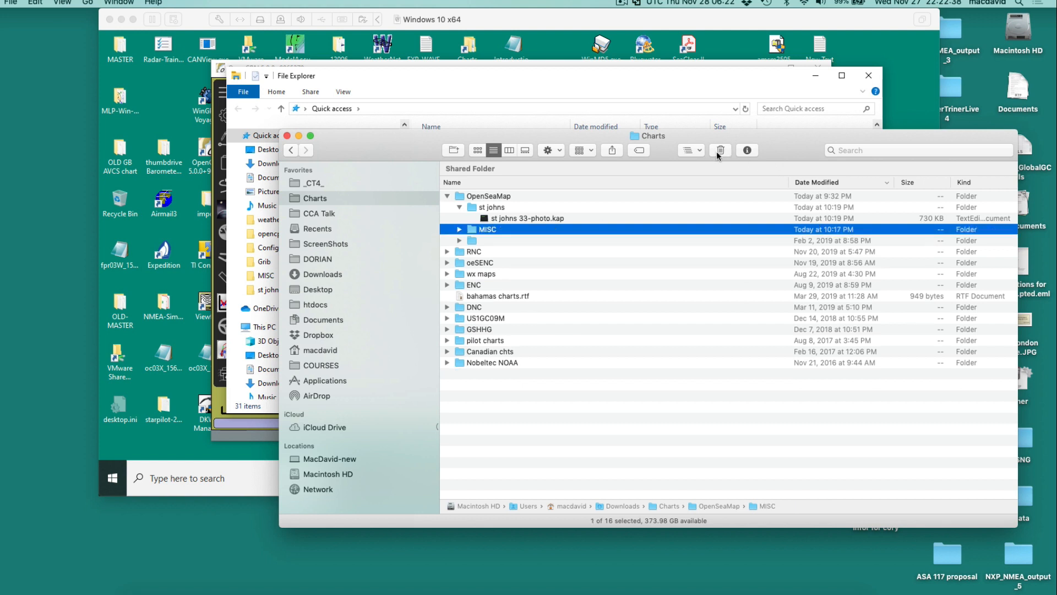
- Close the Finder, File Explorer and Windows OpenCPN windows
click(526, 219)
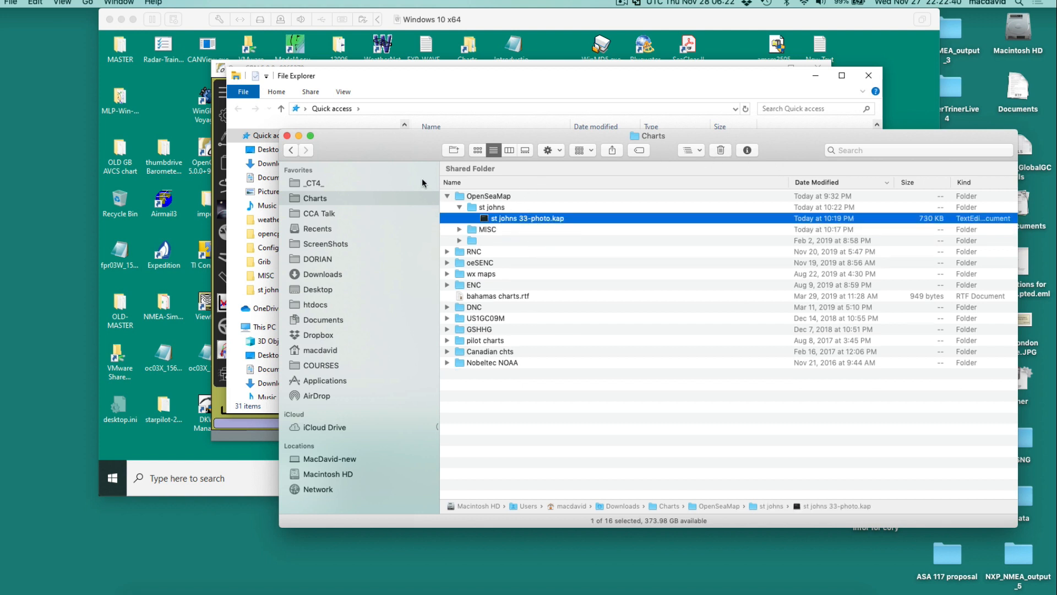
click(286, 136)
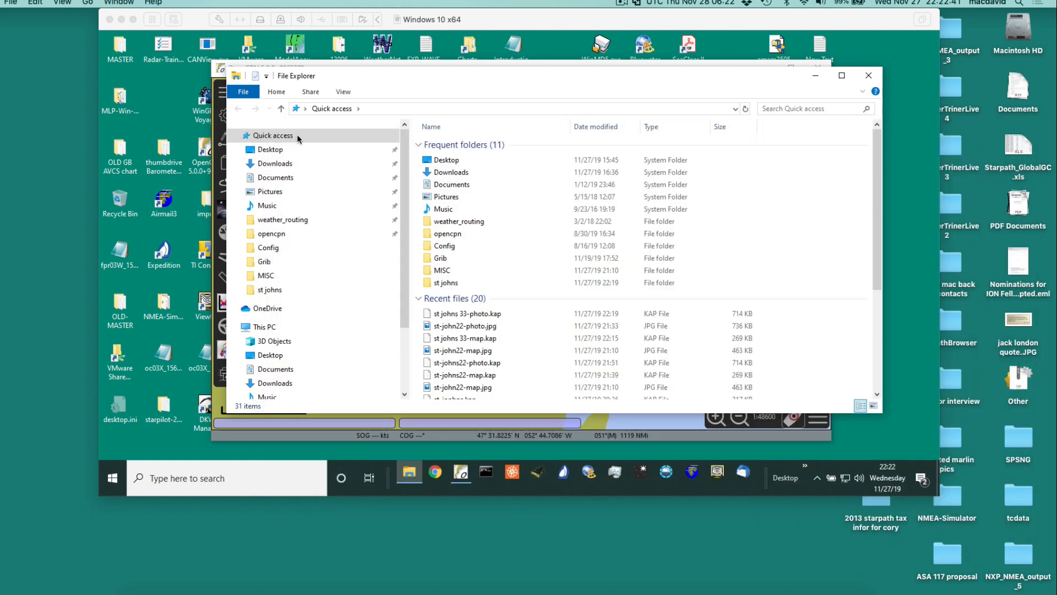
click(448, 89)
click(868, 75)
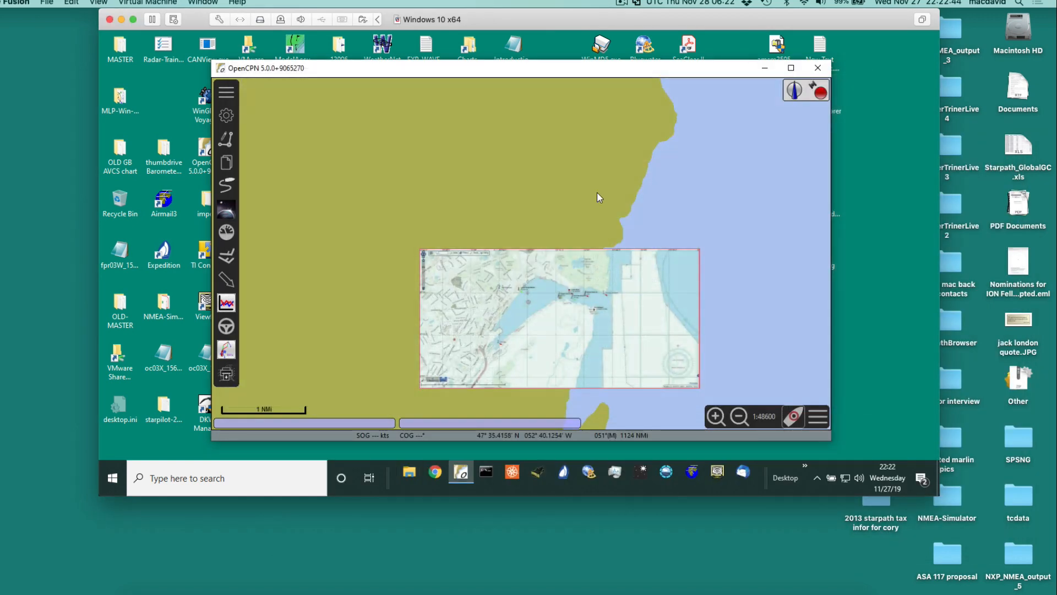
click(818, 70)
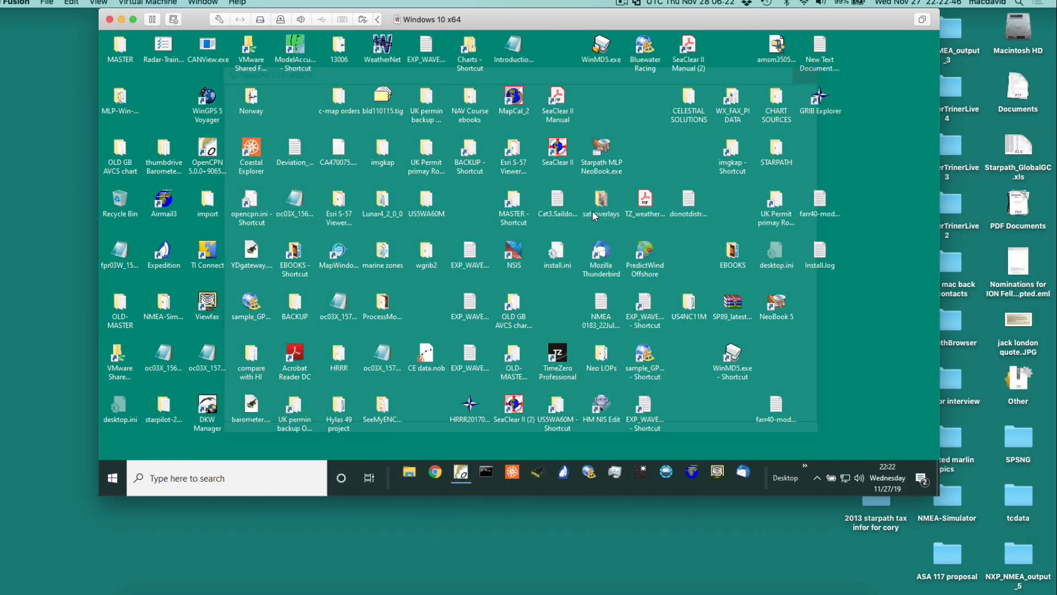
- Launch the Windows OpenCPN and centre the map on the red chart outline around St. John's Harbour
click(460, 471)
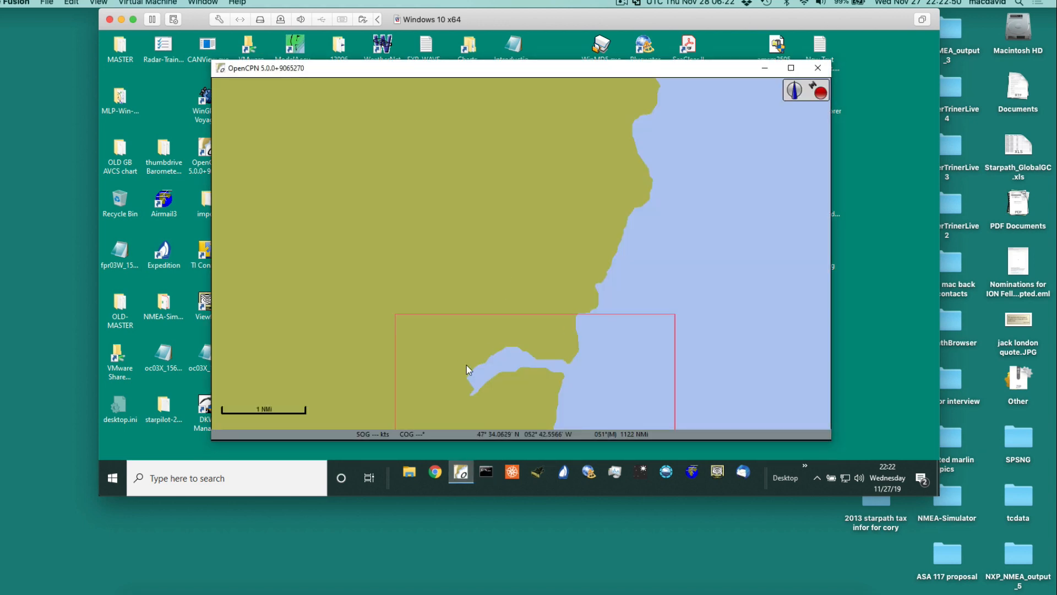
scroll(501, 250, down, 2)
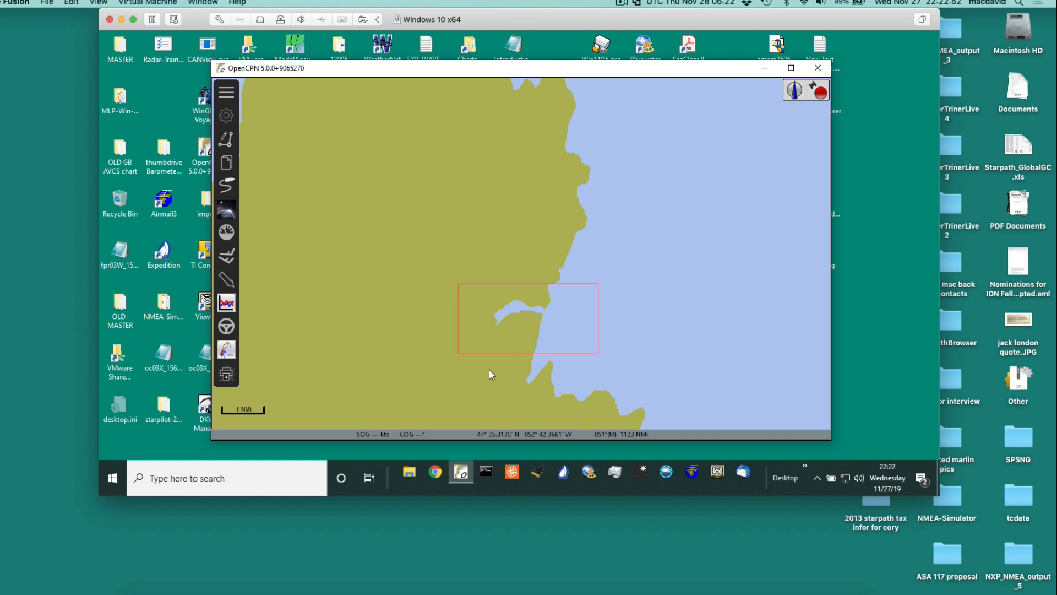
scroll(495, 334, up, 5)
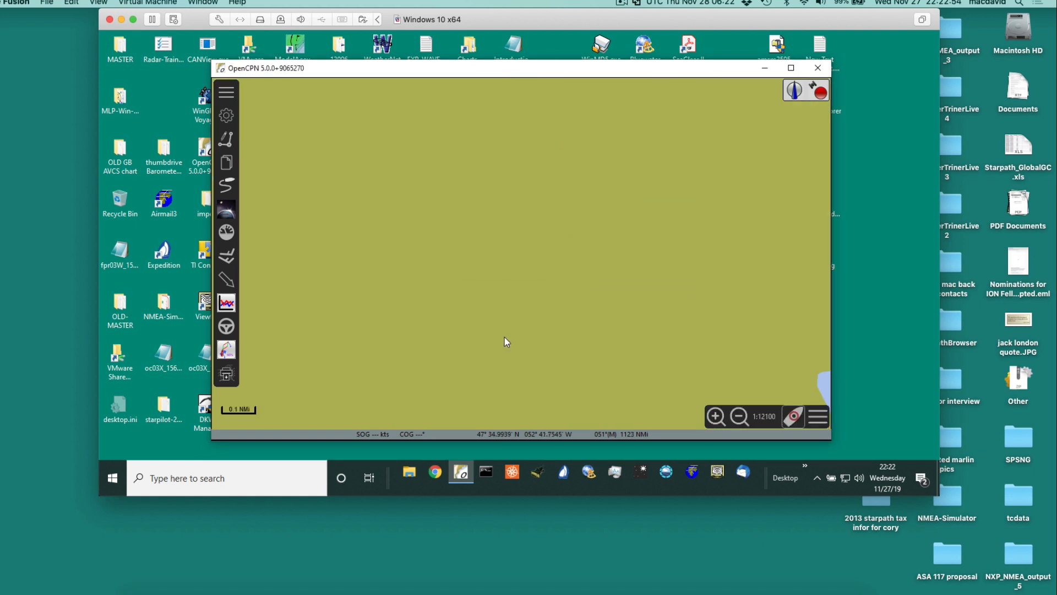
scroll(504, 336, down, 2)
drag(504, 337, 507, 129)
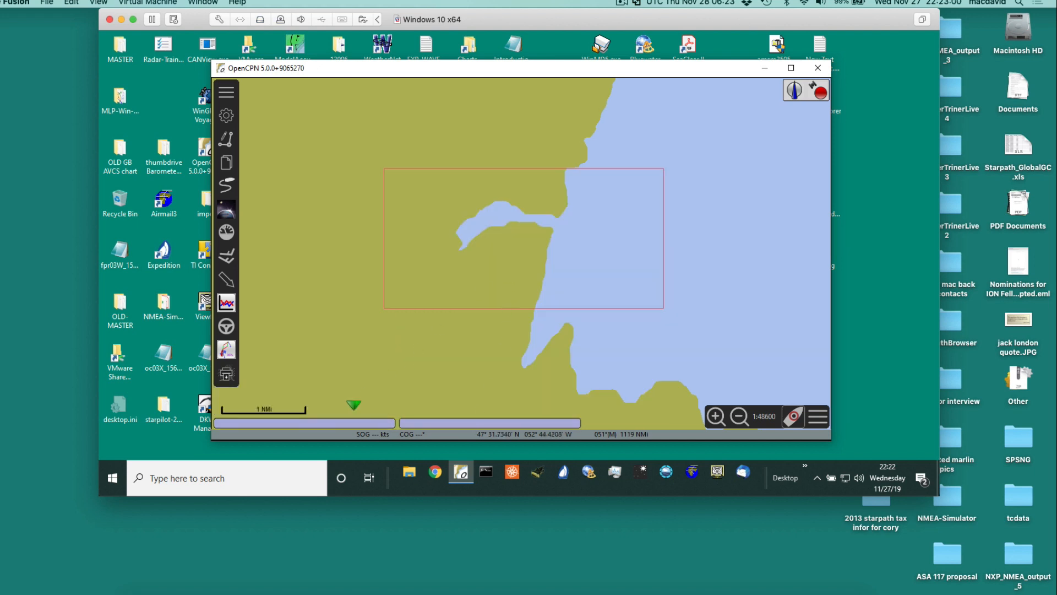
- With the OpenSeaMap\st johns directory selected, scan the charts and update the database, and close the options
click(227, 116)
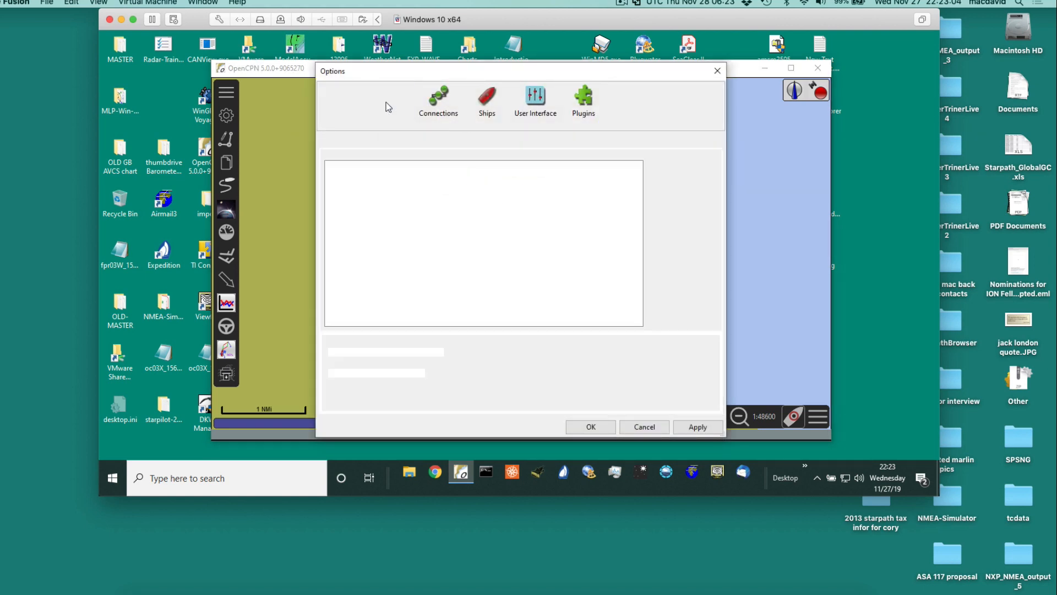
click(479, 237)
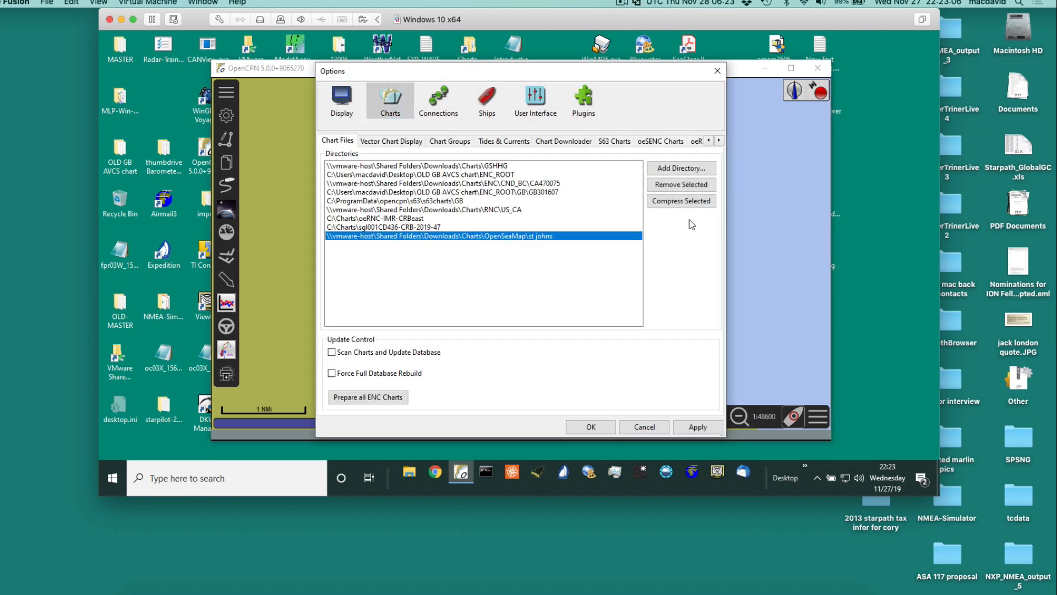
click(703, 427)
click(331, 352)
click(696, 428)
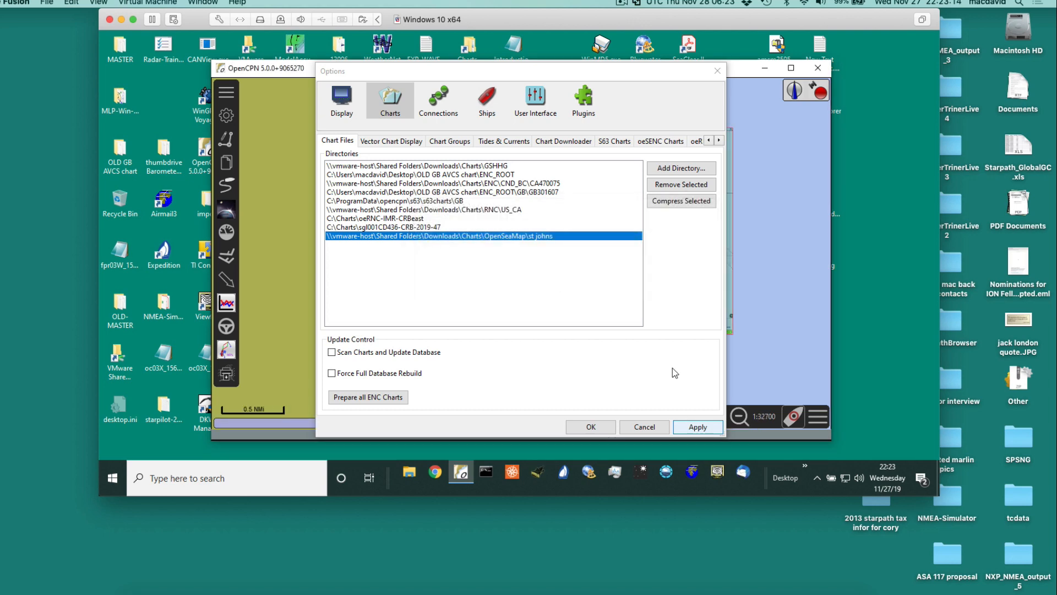
click(716, 71)
- Examine the St. John's photo chart at several scales and compare its harbour shoreline with the surrounding base coastline
scroll(500, 220, up, 1)
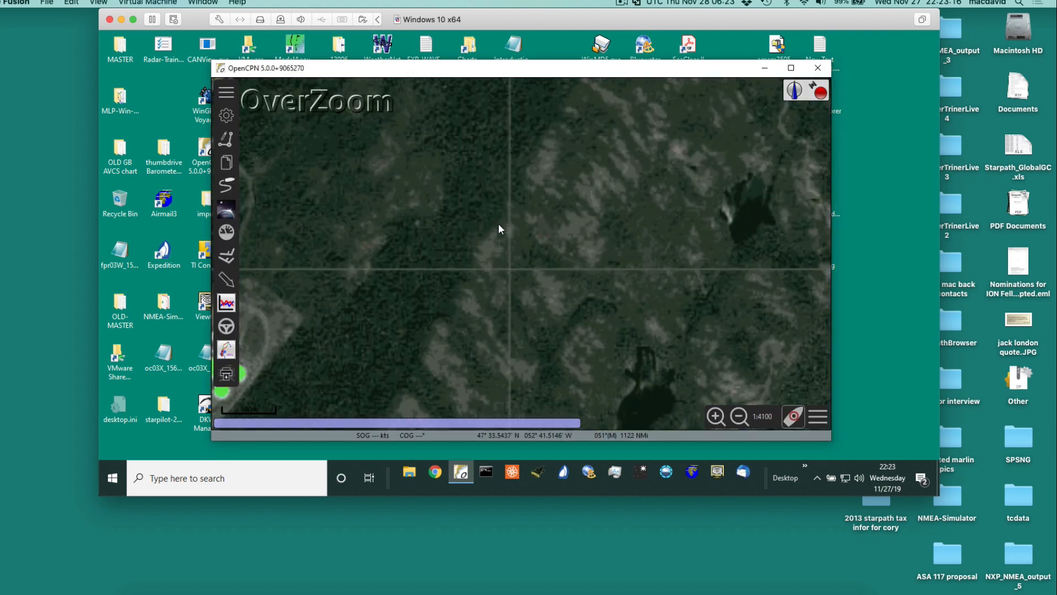
scroll(500, 226, down, 1)
scroll(500, 226, up, 2)
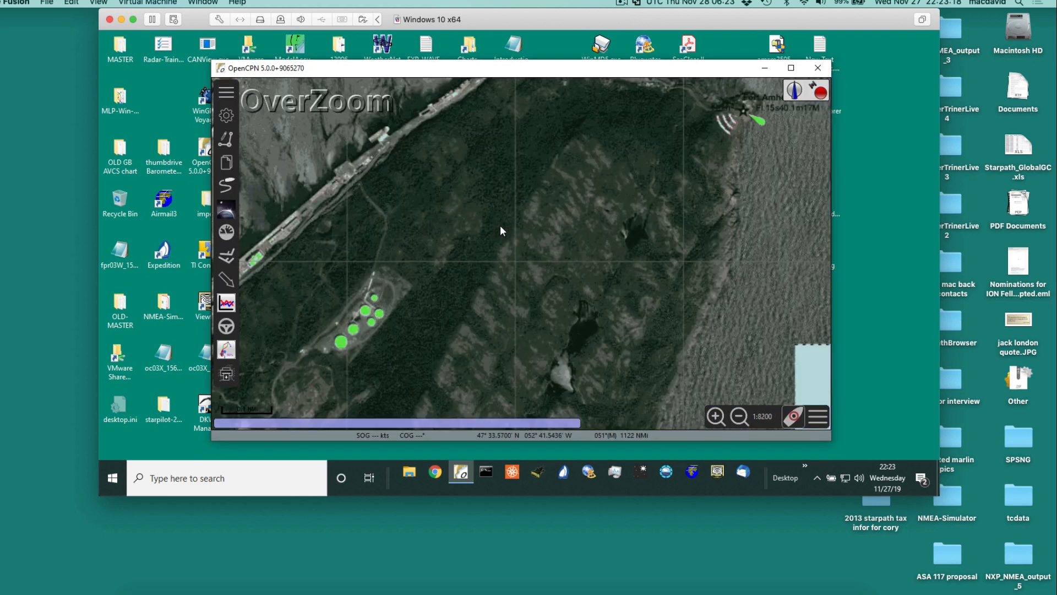
scroll(501, 225, down, 2)
drag(505, 223, 502, 230)
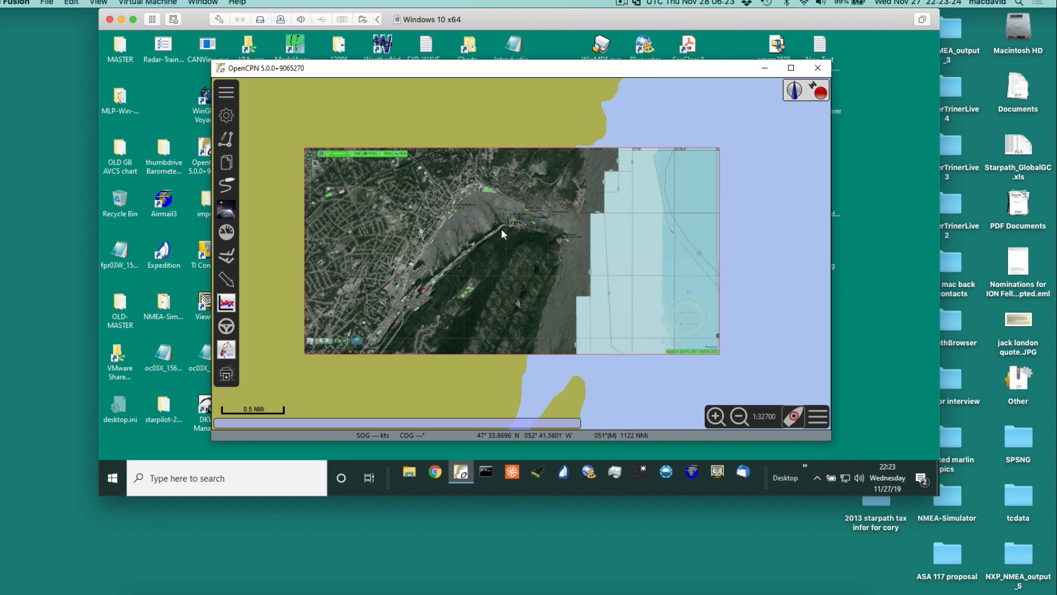
scroll(501, 230, up, 2)
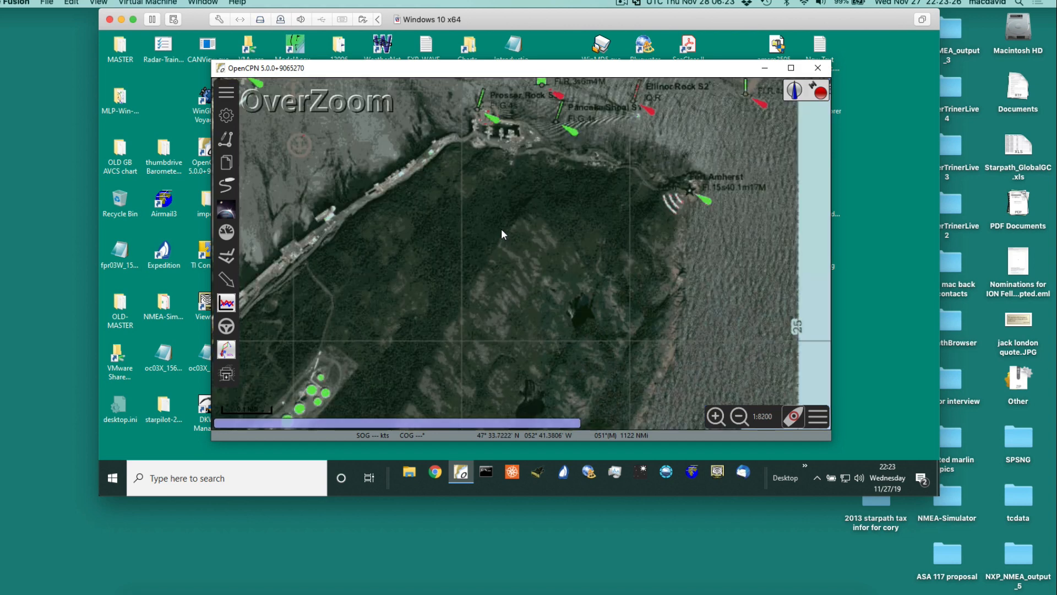
scroll(501, 230, down, 2)
scroll(501, 230, up, 1)
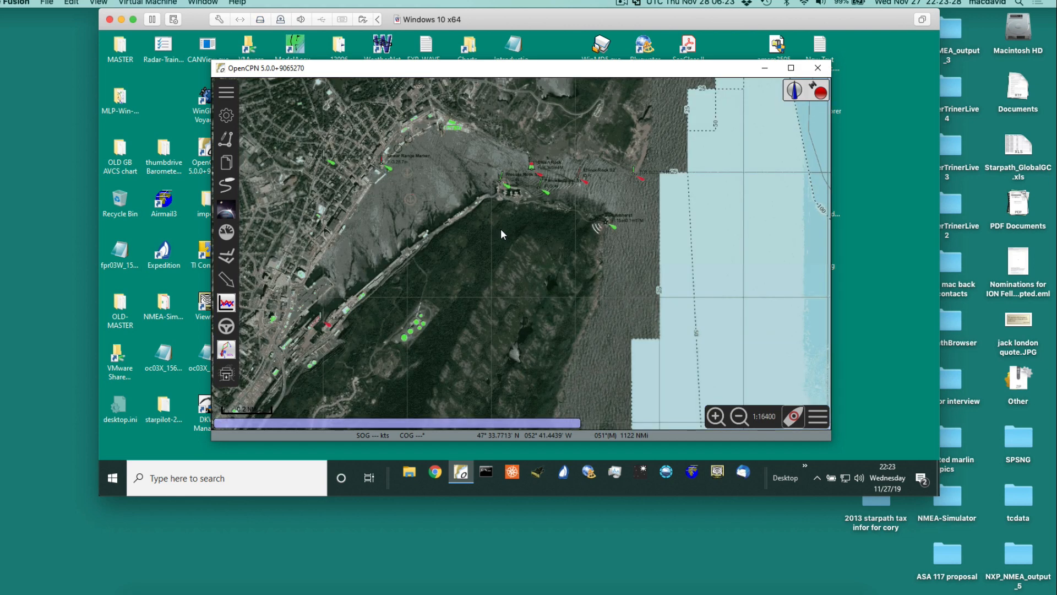
scroll(501, 229, down, 2)
scroll(501, 238, up, 1)
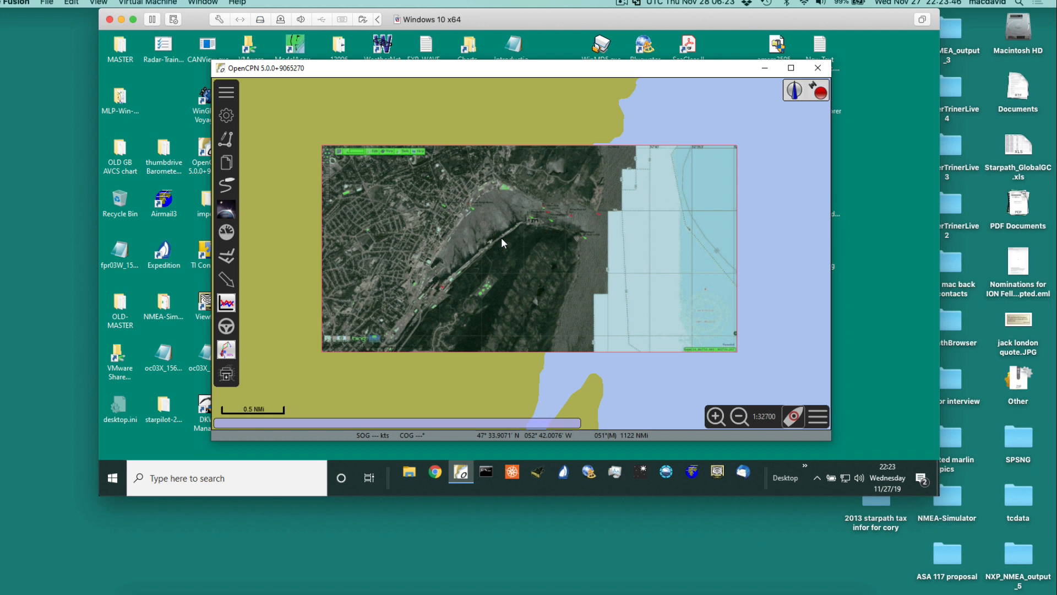
click(623, 4)
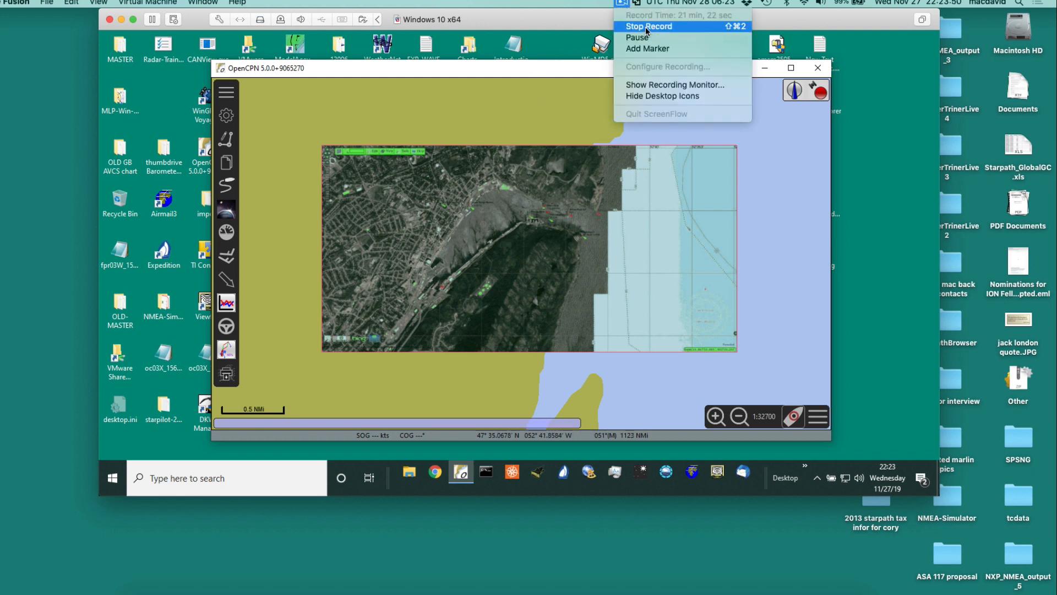